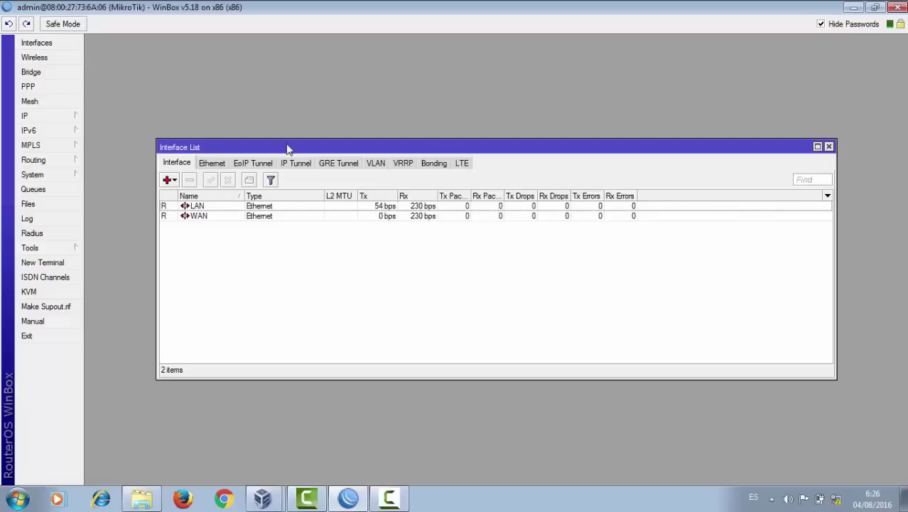
Review the router's LAN and WAN interfaces and the IP addresses assigned to them
click(204, 215)
click(206, 206)
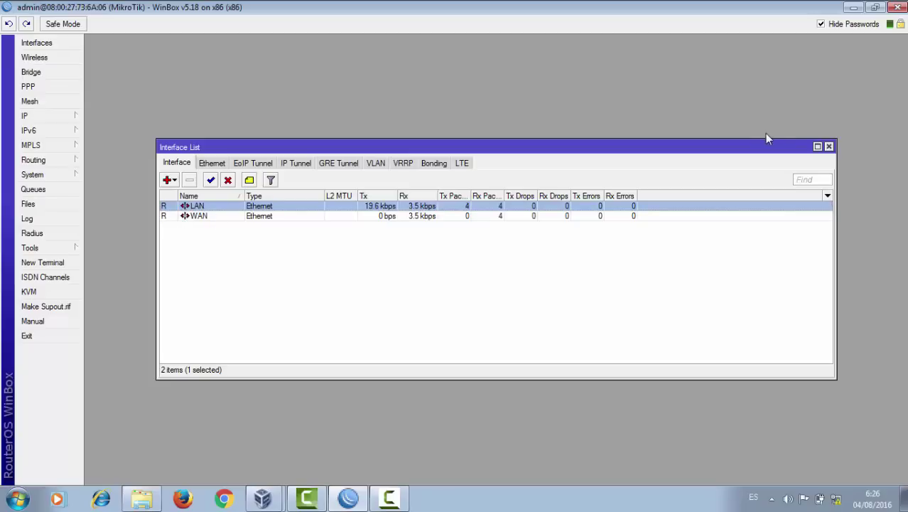
click(828, 147)
mouse_move(64, 115)
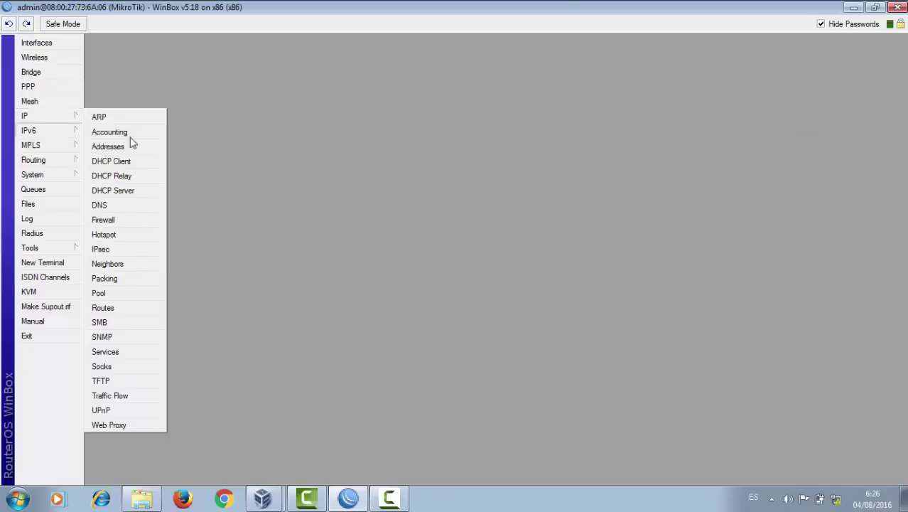
click(132, 147)
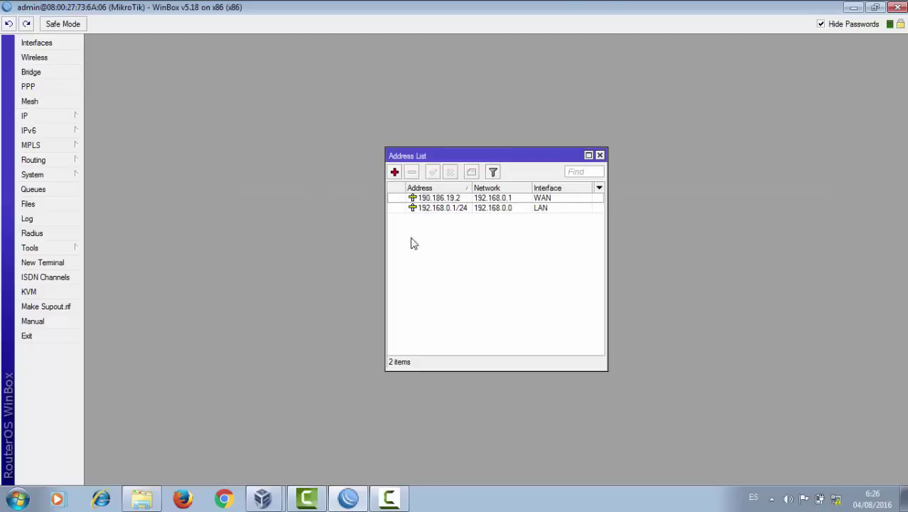
click(599, 154)
Check the router's DNS settings and the default route in the route list
mouse_move(35, 116)
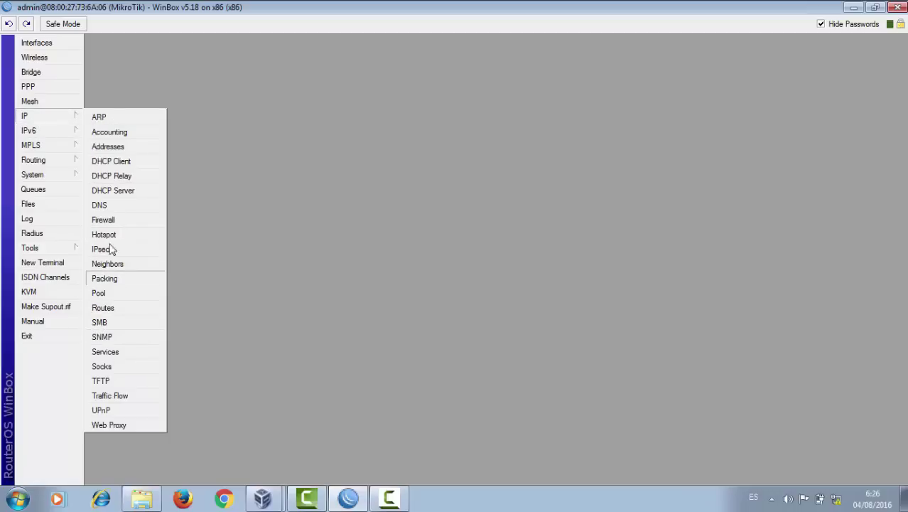
click(113, 206)
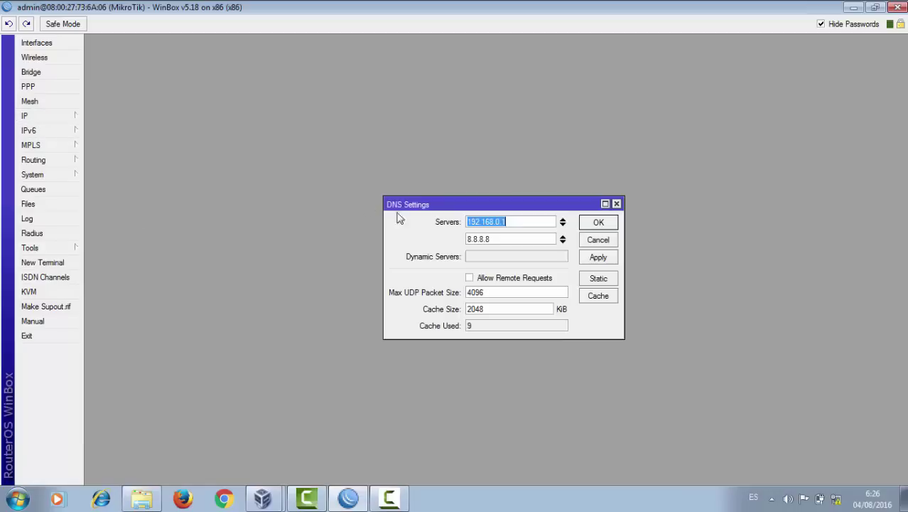
click(616, 204)
click(55, 120)
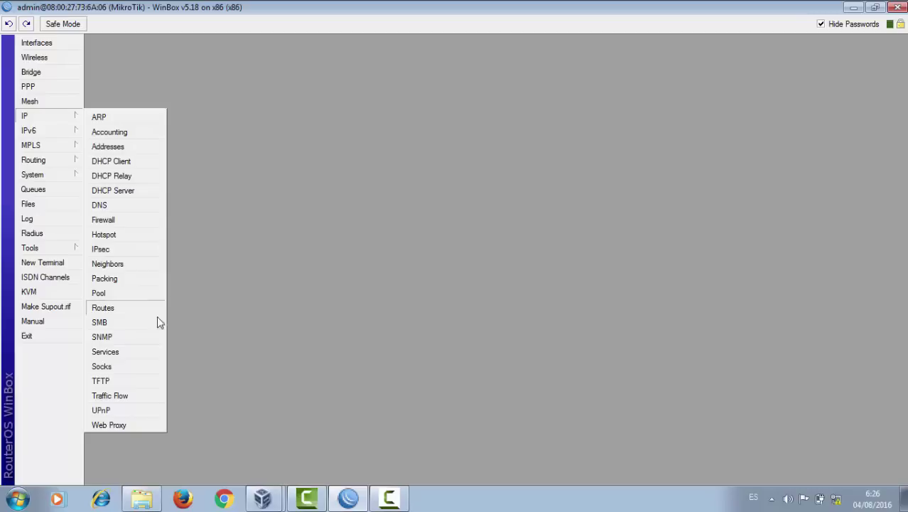
click(103, 309)
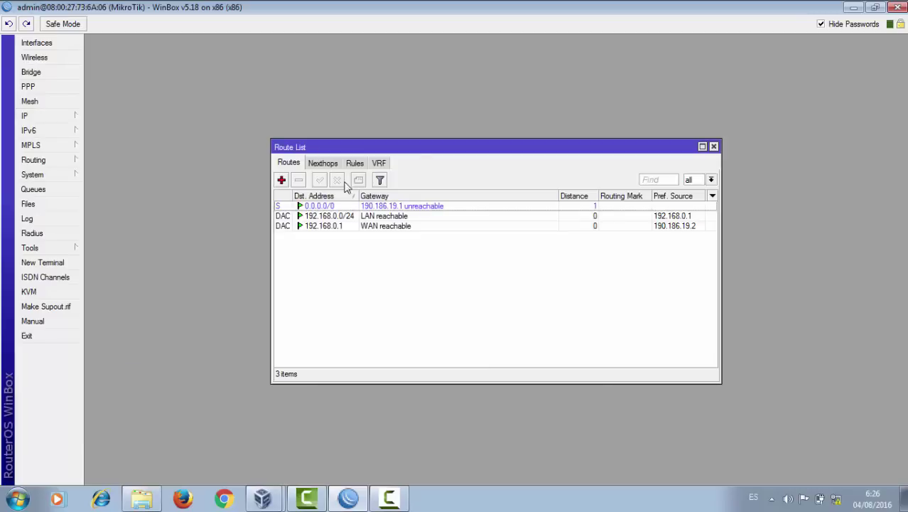
click(414, 207)
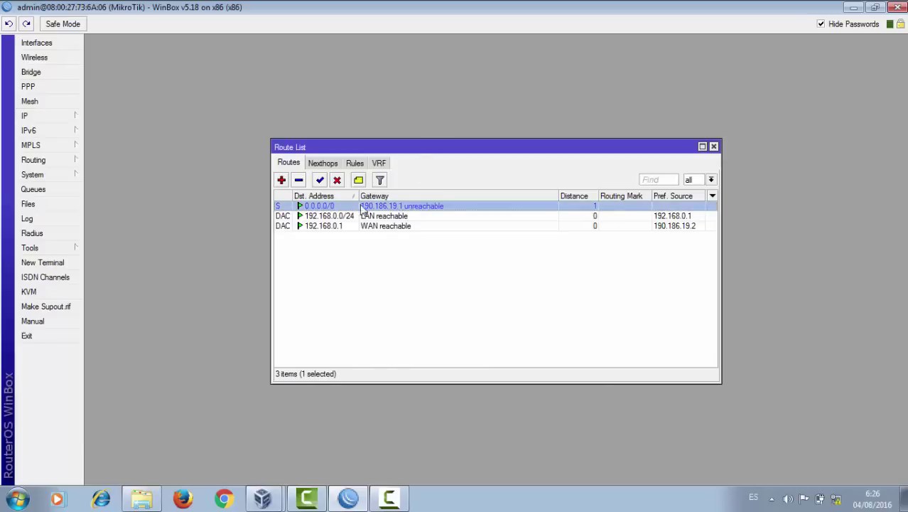
click(713, 147)
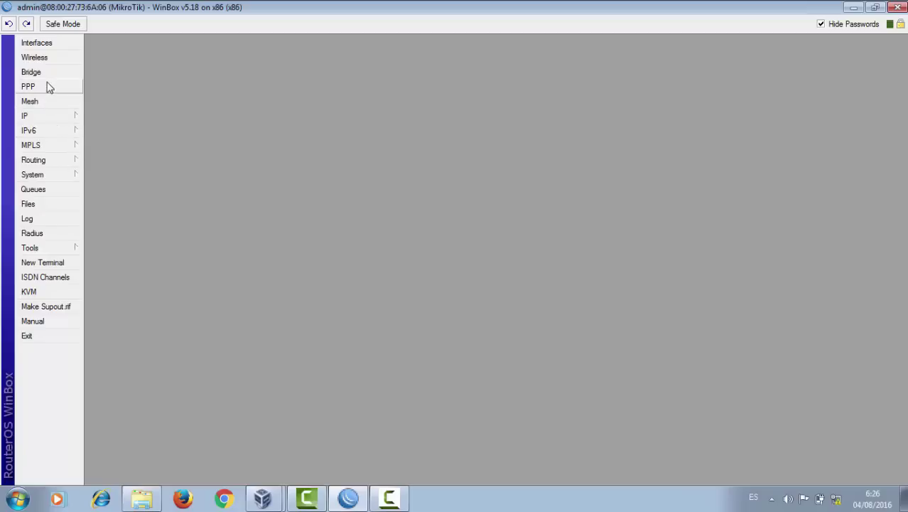
Review the hotspot's server profiles, users and user profiles, including the rate limit of the PALN 200 K profile
click(46, 116)
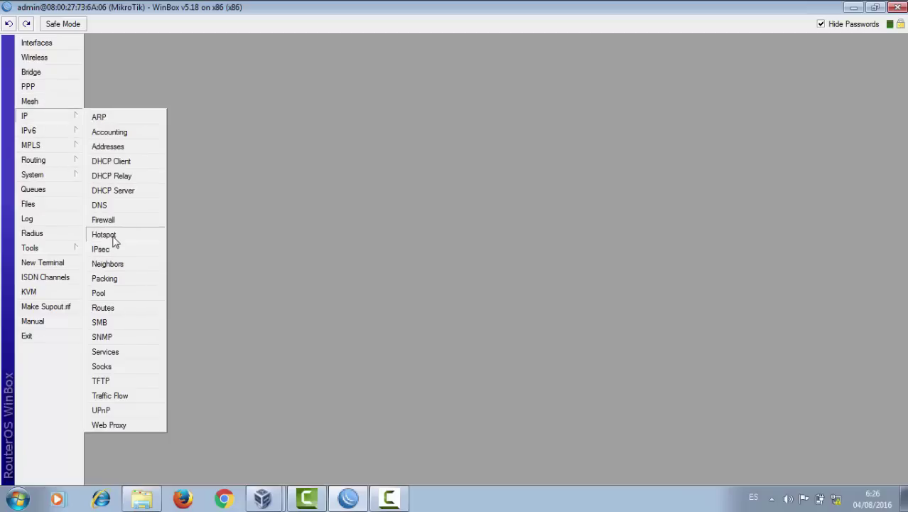
click(120, 235)
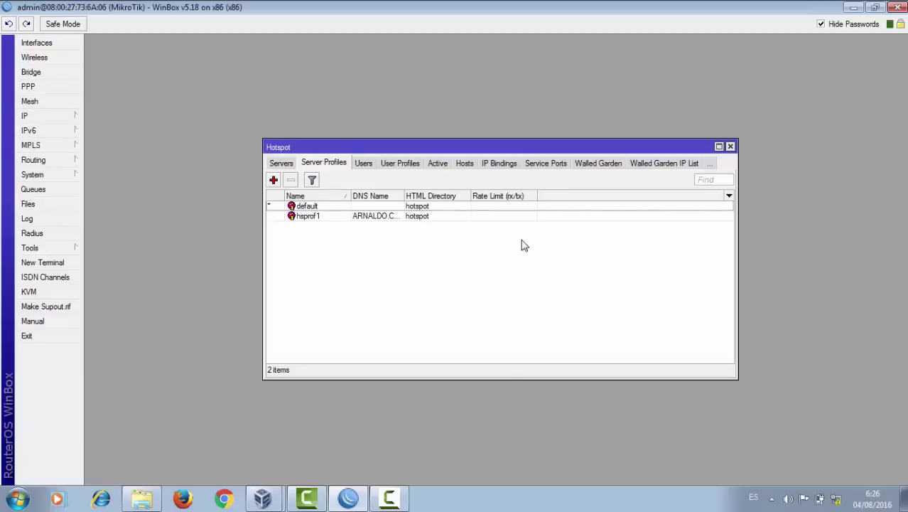
click(395, 216)
click(362, 164)
click(347, 216)
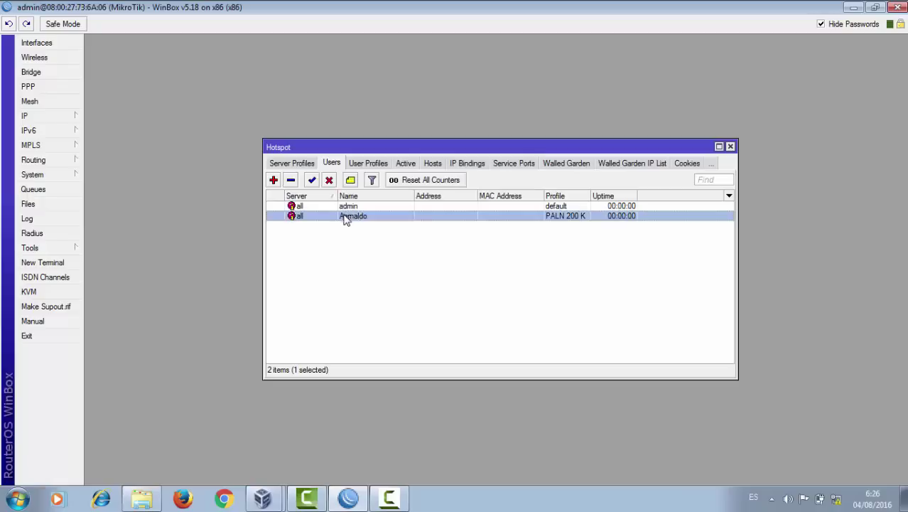
click(375, 165)
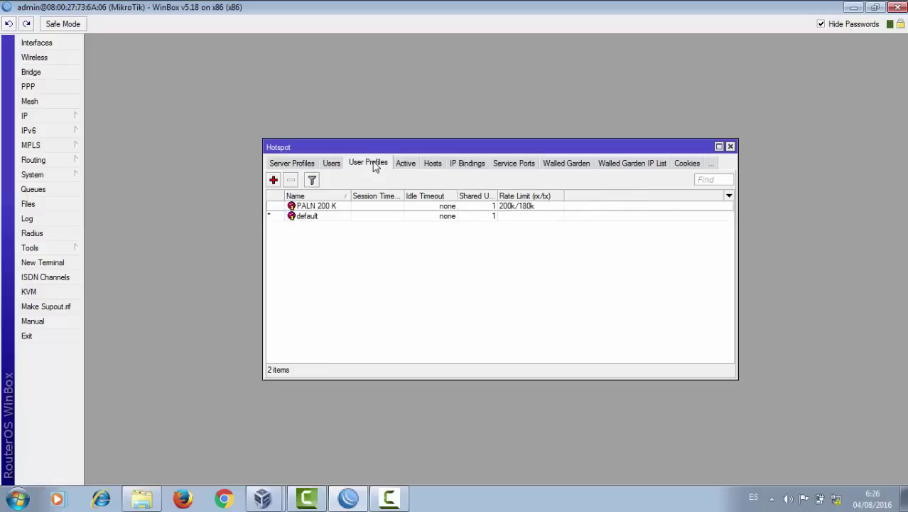
click(387, 206)
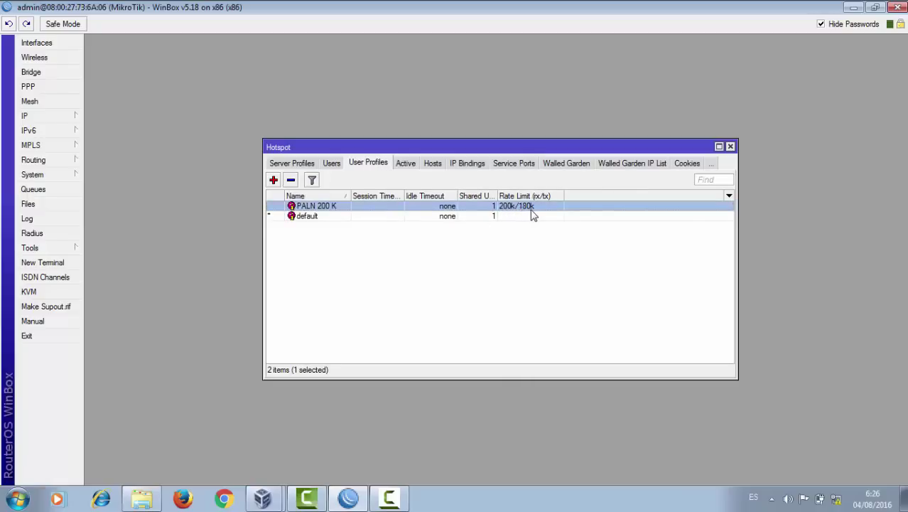
click(731, 147)
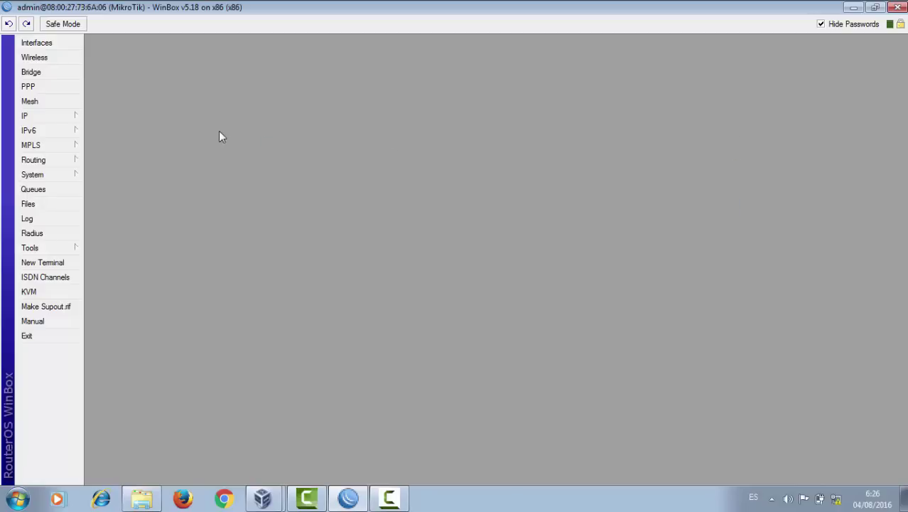
click(43, 118)
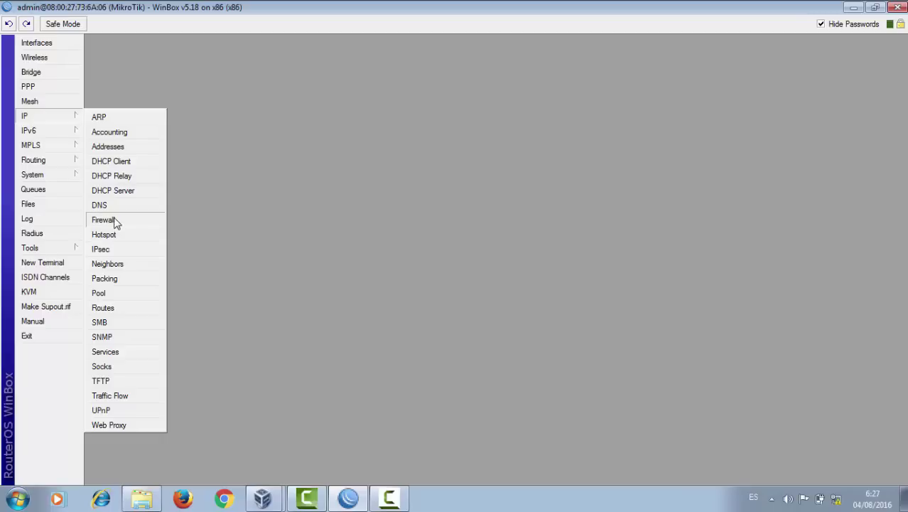
click(230, 184)
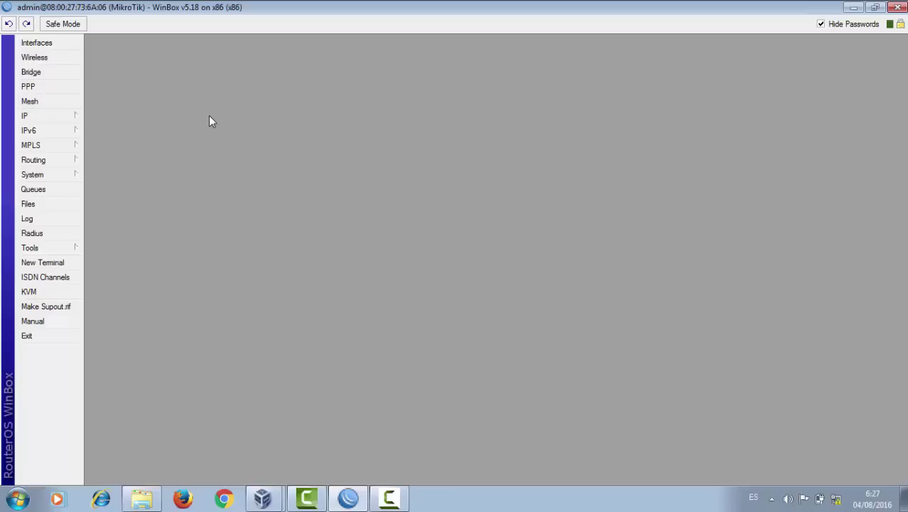
Enable the web proxy with an unlimited maximum cache size and caching on disk, and apply the settings
click(75, 115)
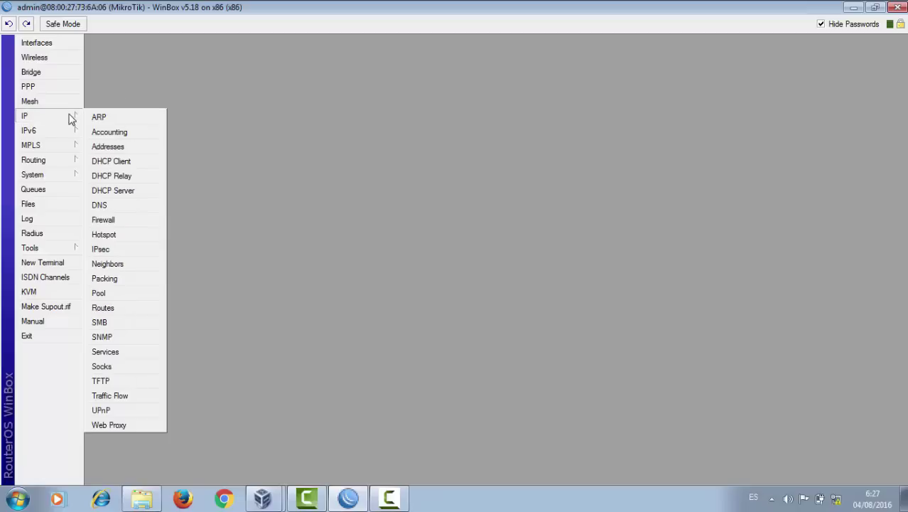
click(107, 424)
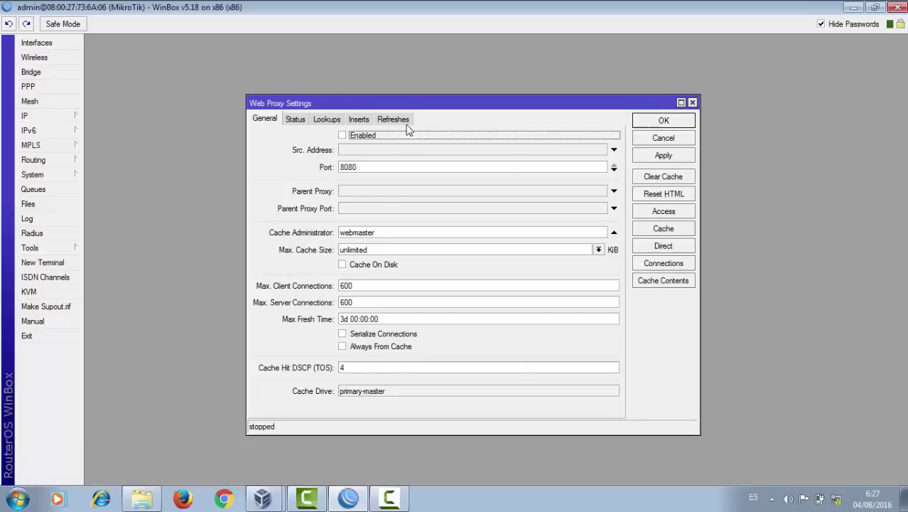
click(341, 136)
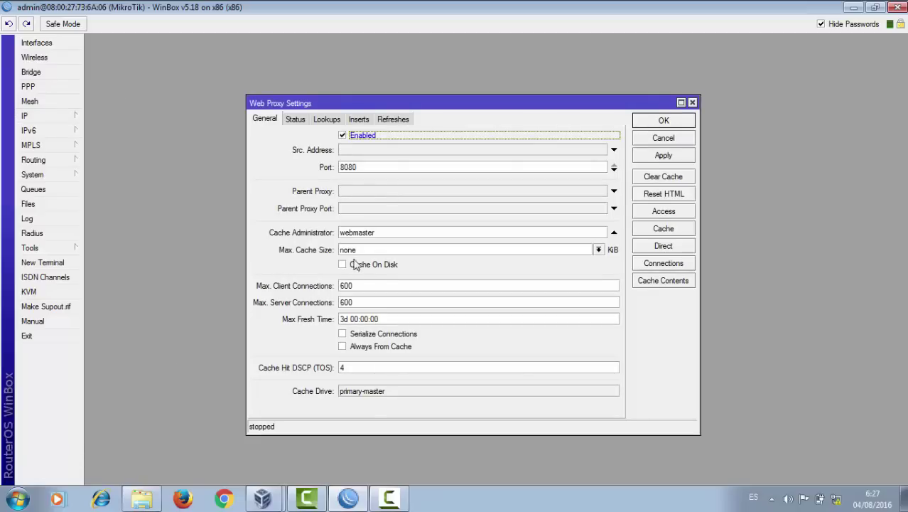
click(599, 250)
click(380, 268)
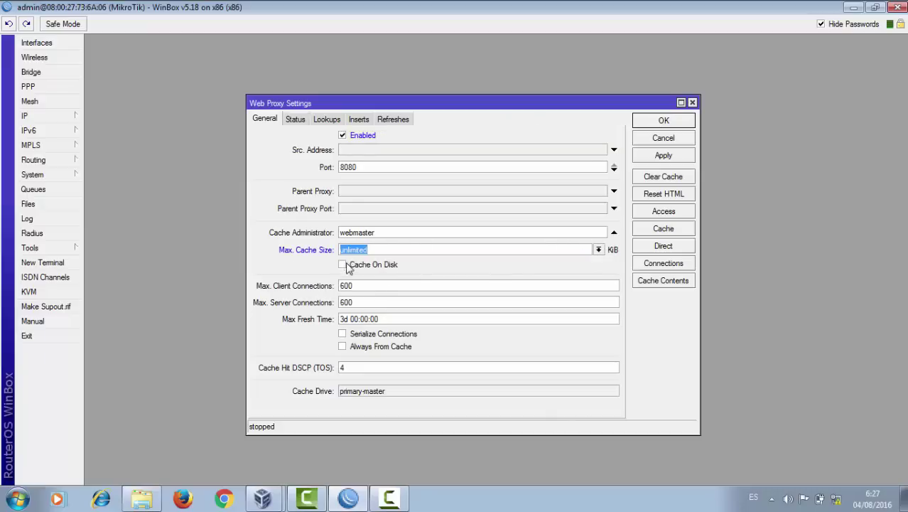
click(346, 265)
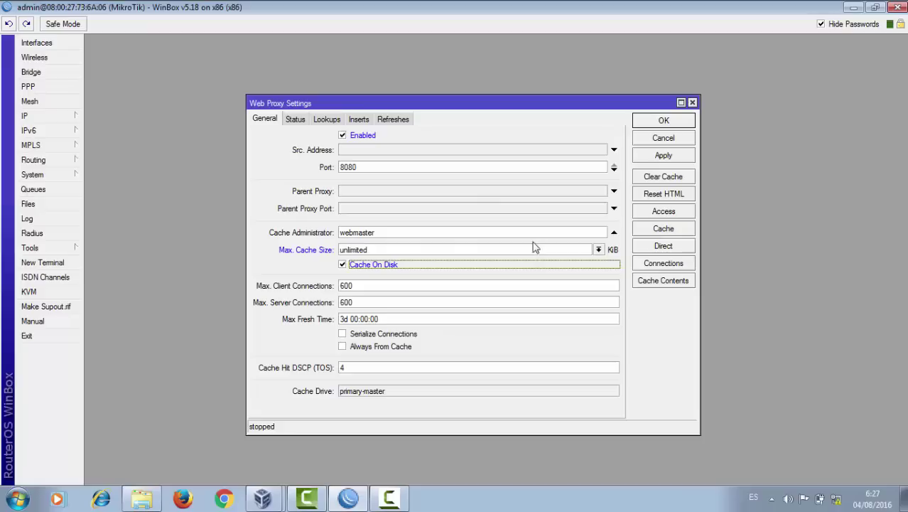
click(664, 155)
click(663, 120)
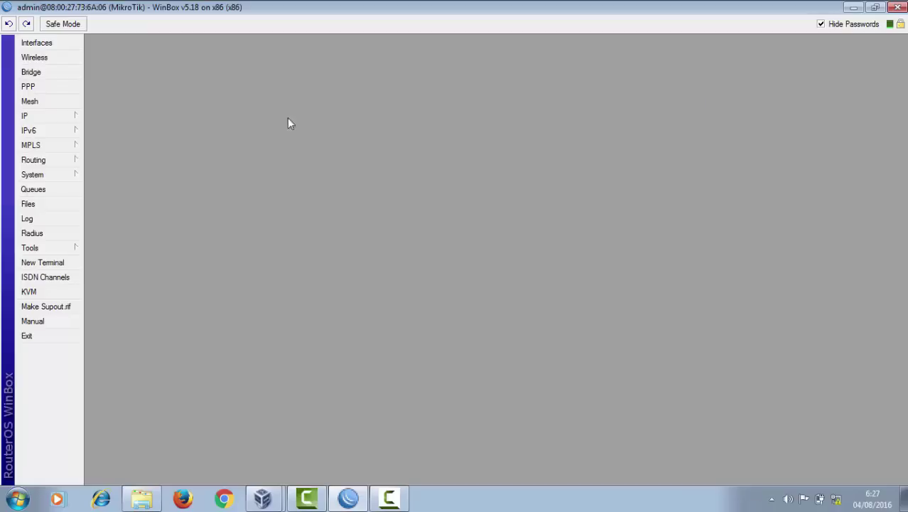
Start a new firewall NAT rule with chain dstnat, protocol 6 (tcp) and destination port 80
click(62, 121)
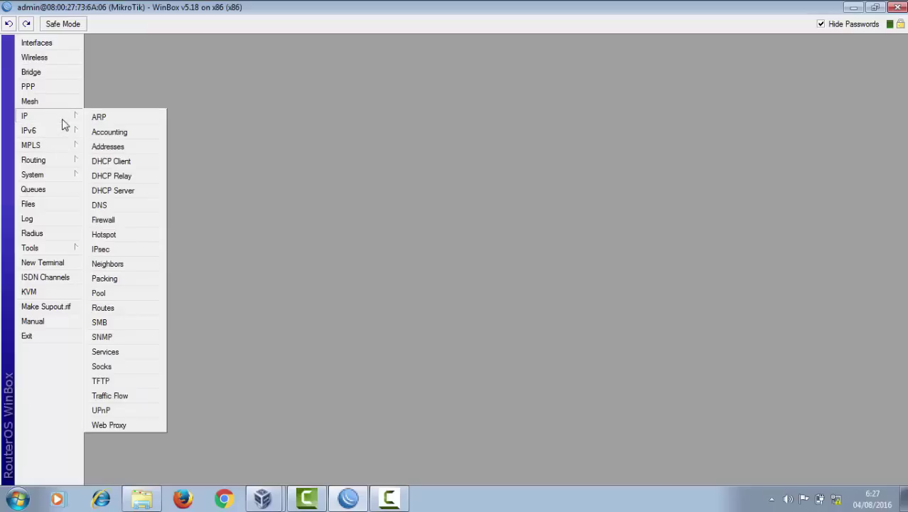
click(119, 225)
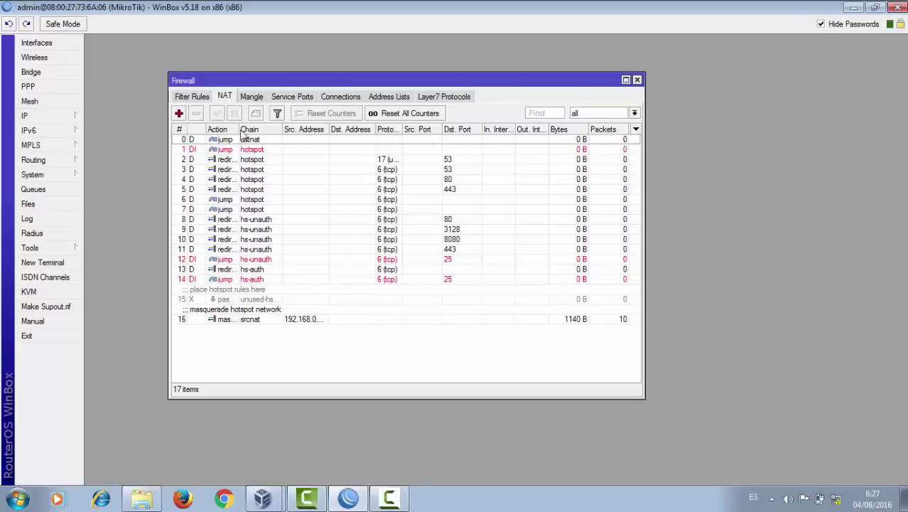
click(205, 97)
click(225, 97)
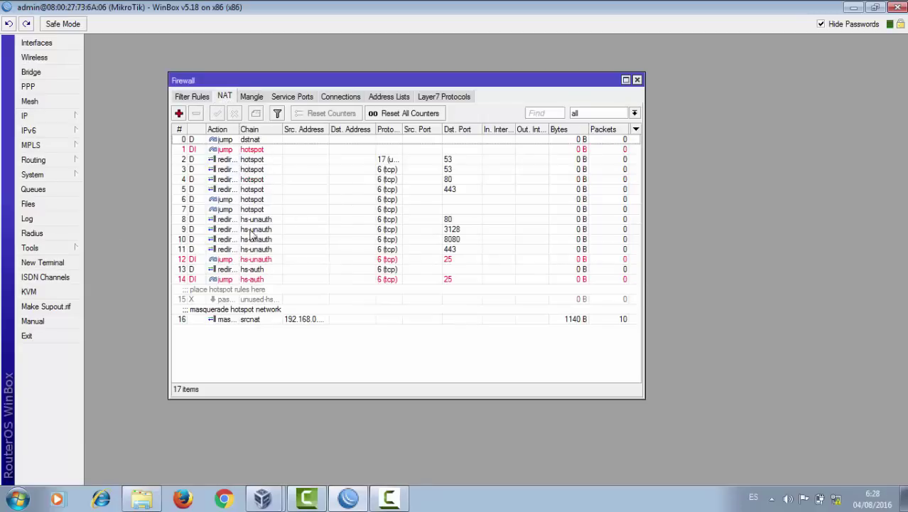
click(179, 114)
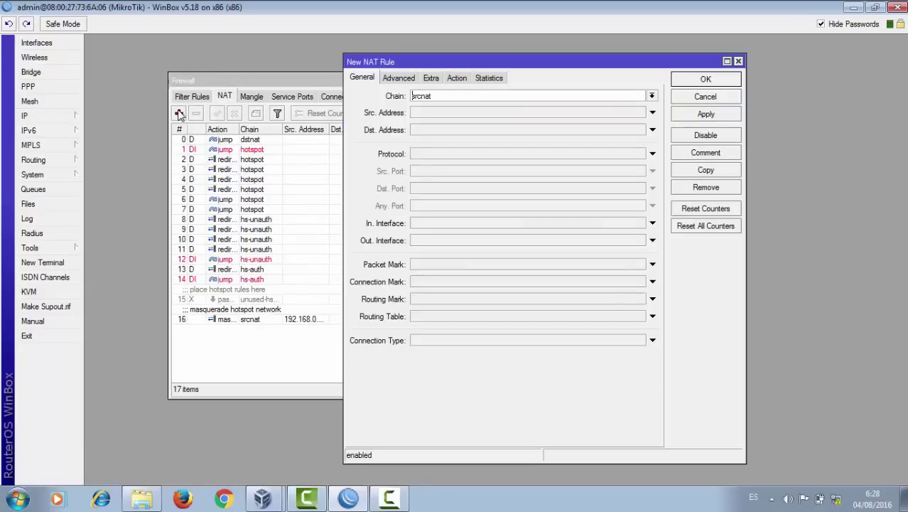
click(389, 497)
click(846, 435)
click(652, 96)
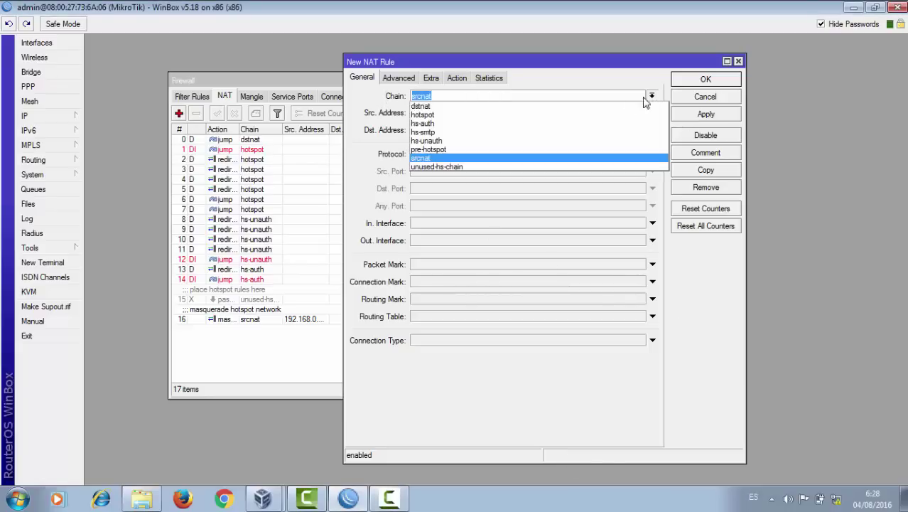
click(436, 107)
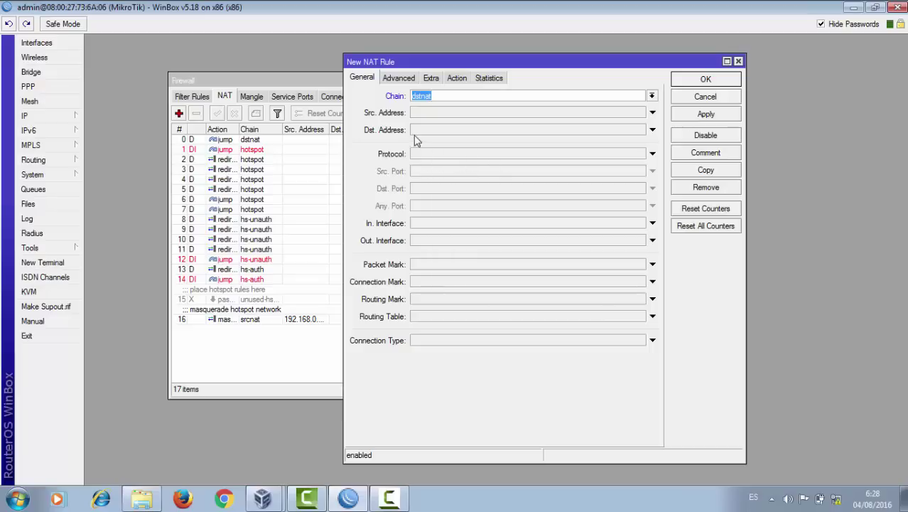
click(415, 156)
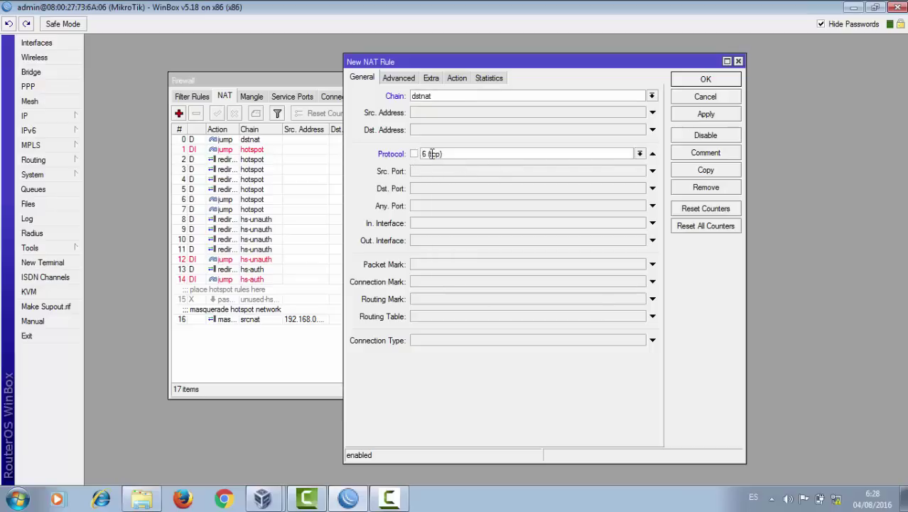
click(424, 189)
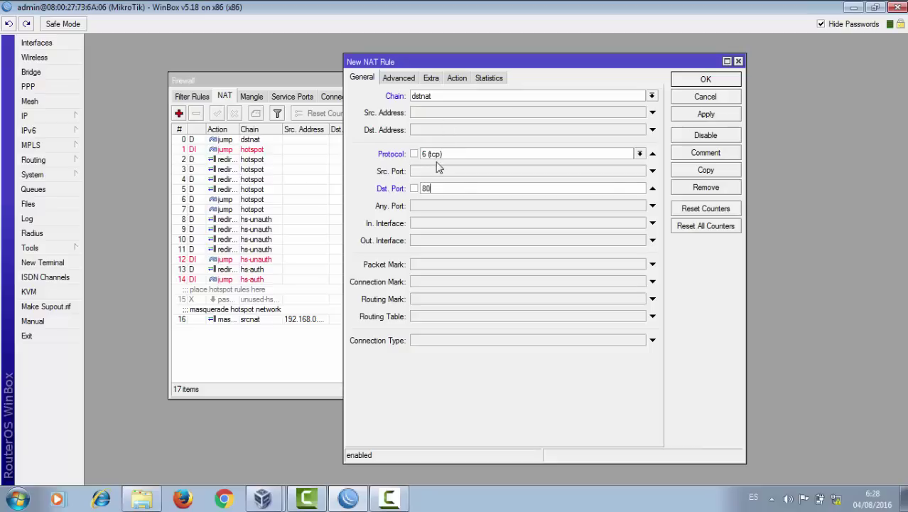
click(419, 225)
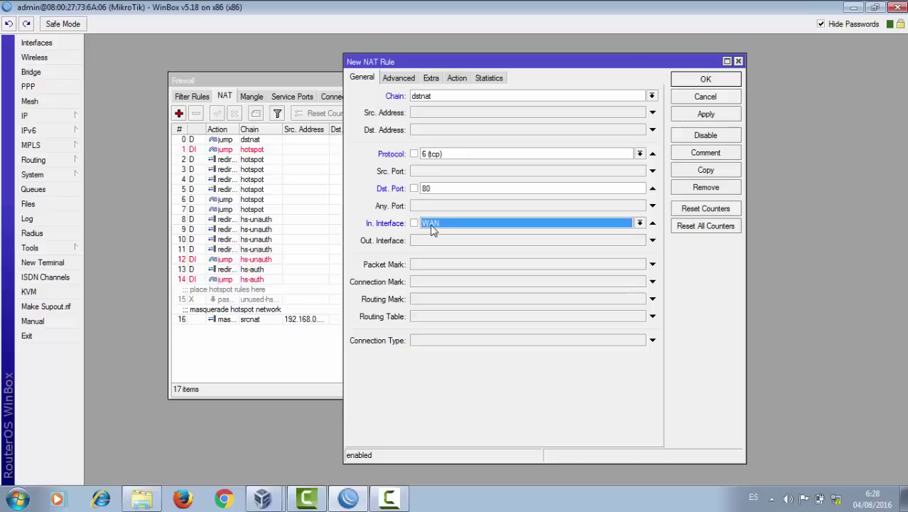
click(433, 224)
click(441, 240)
click(652, 223)
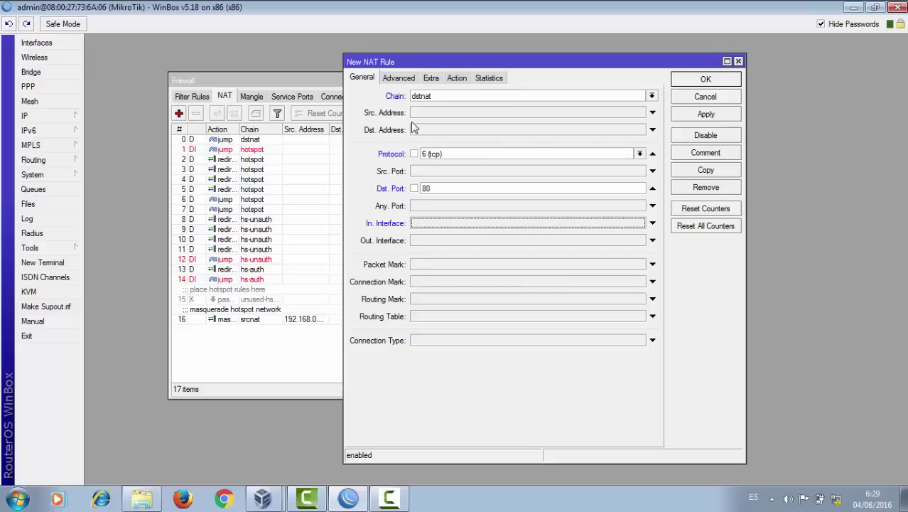
Set the new NAT rule's action to redirect to port 8080 and apply the rule, discarding the extra copy
click(460, 77)
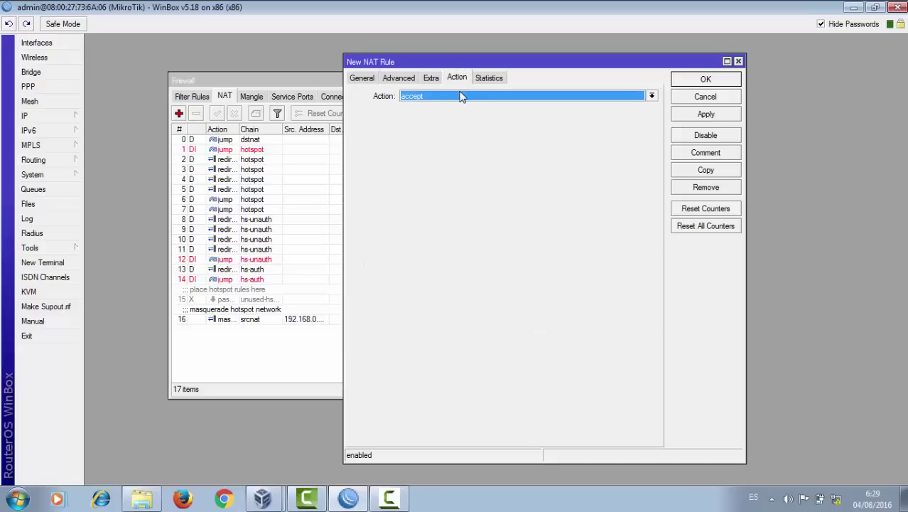
click(461, 98)
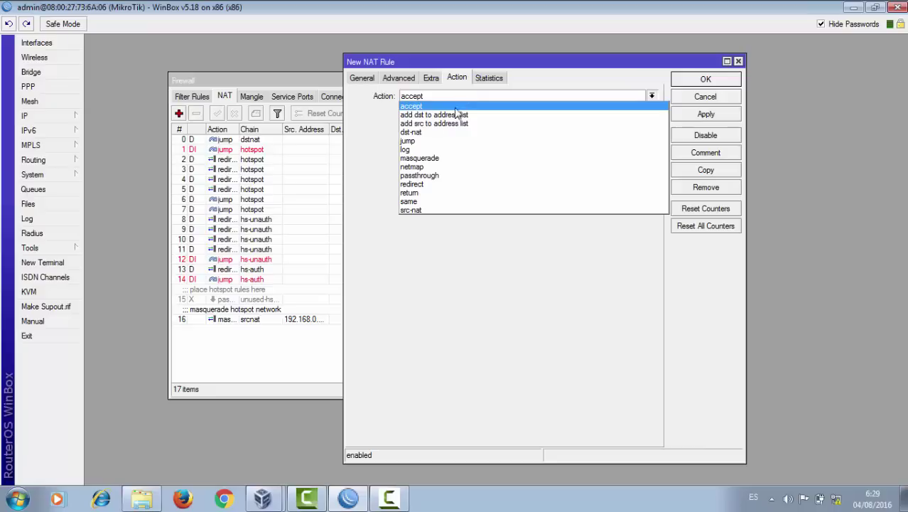
click(423, 184)
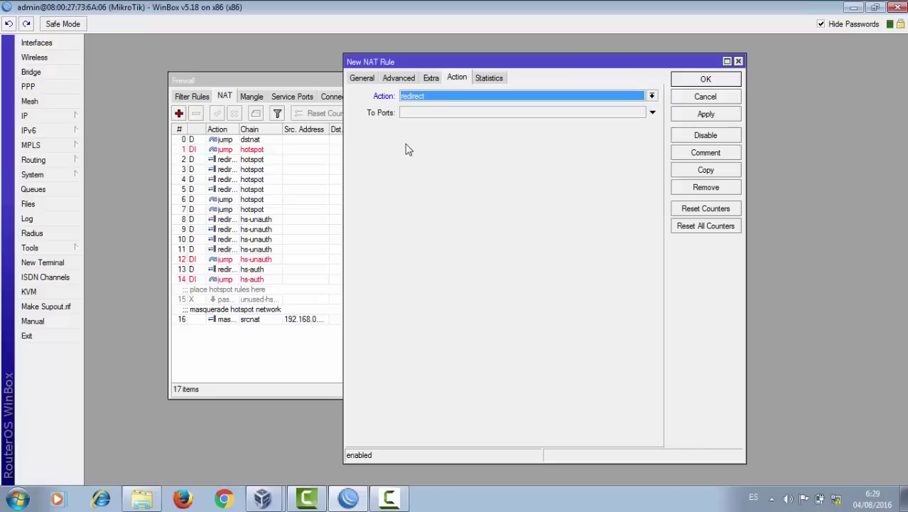
click(415, 114)
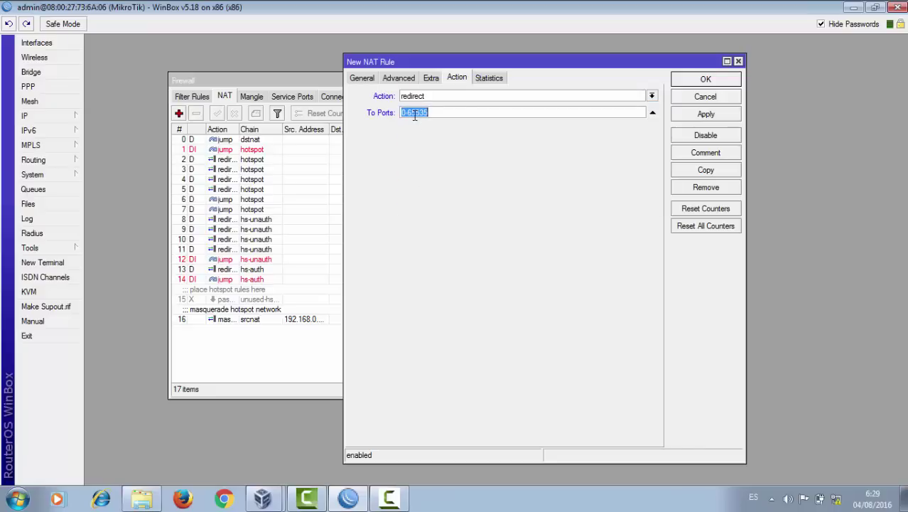
text(8080)
click(711, 172)
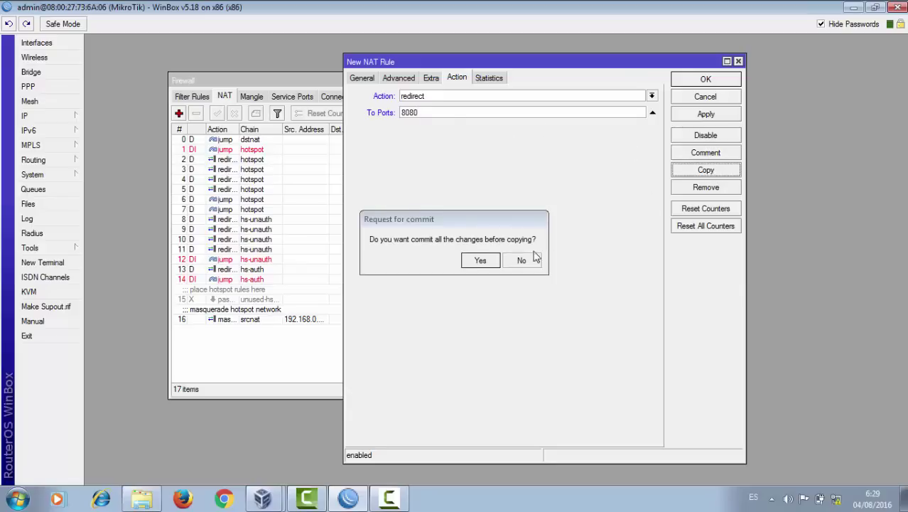
click(480, 261)
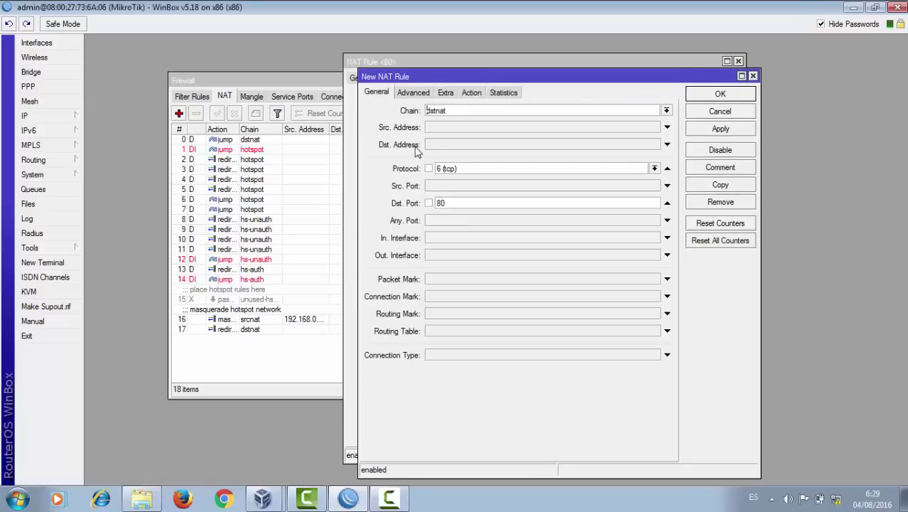
click(749, 72)
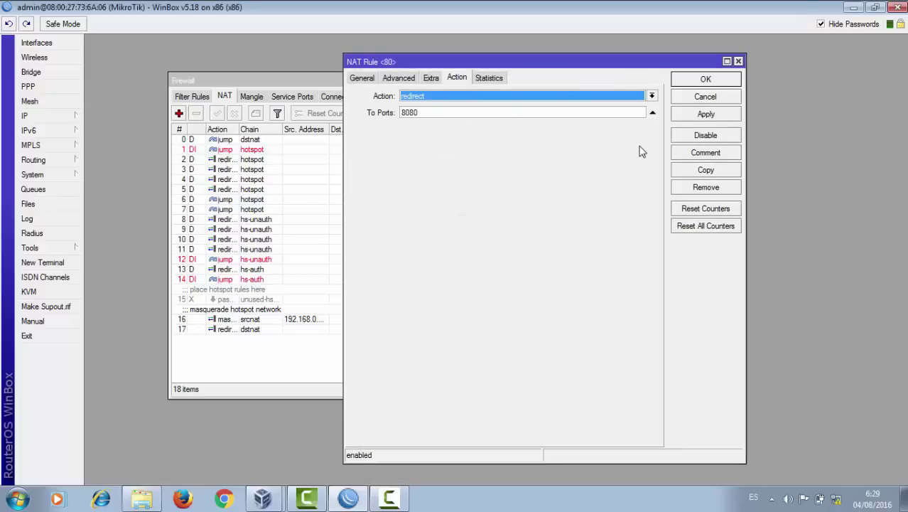
click(707, 114)
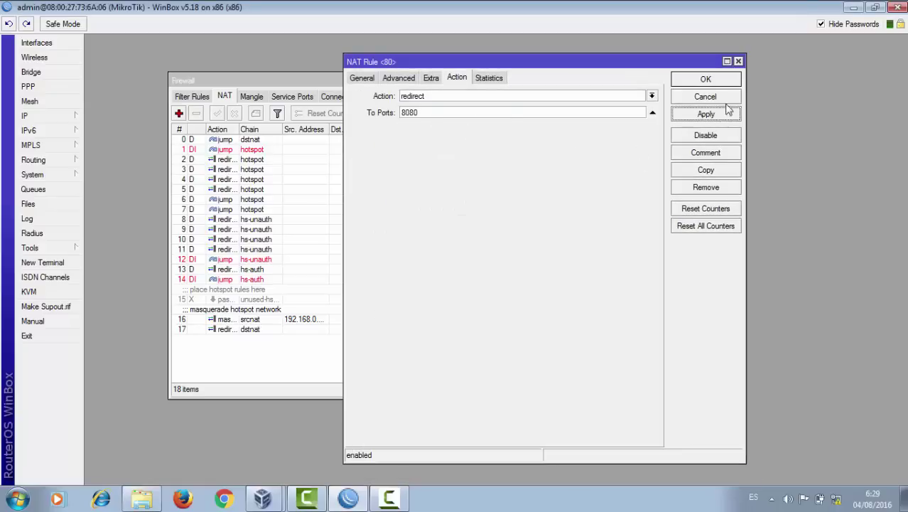
Add the comment "web cache proxy" to the NAT rule and save it
click(710, 154)
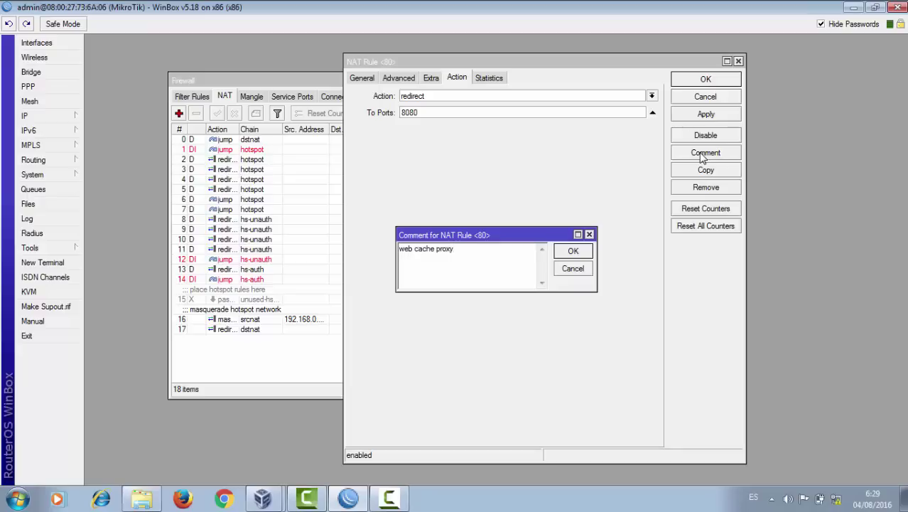
click(573, 251)
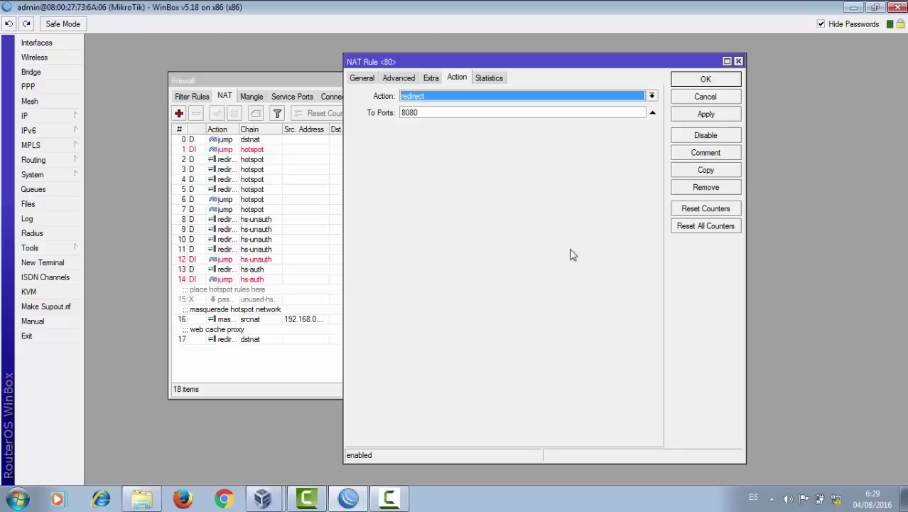
click(686, 114)
click(690, 82)
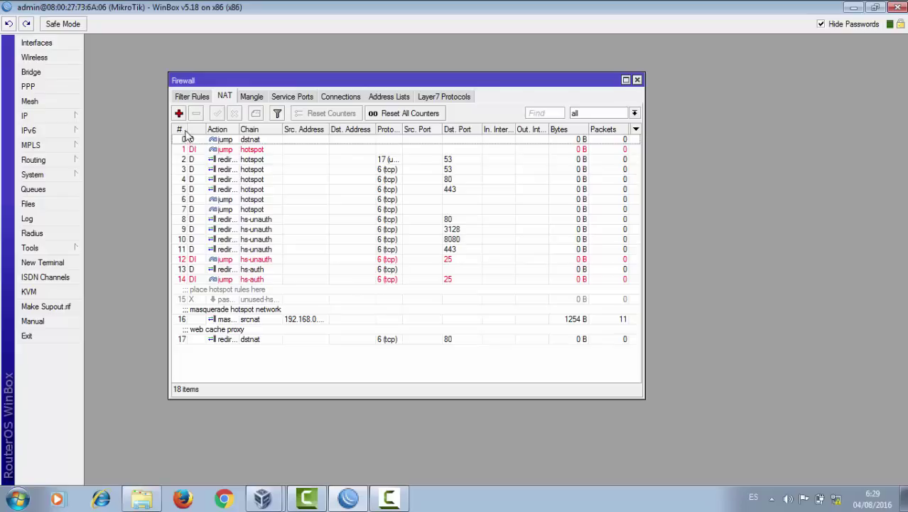
Reopen the web cache proxy NAT rule and compare its redirect port with the port in the web proxy settings
drag(205, 129, 333, 131)
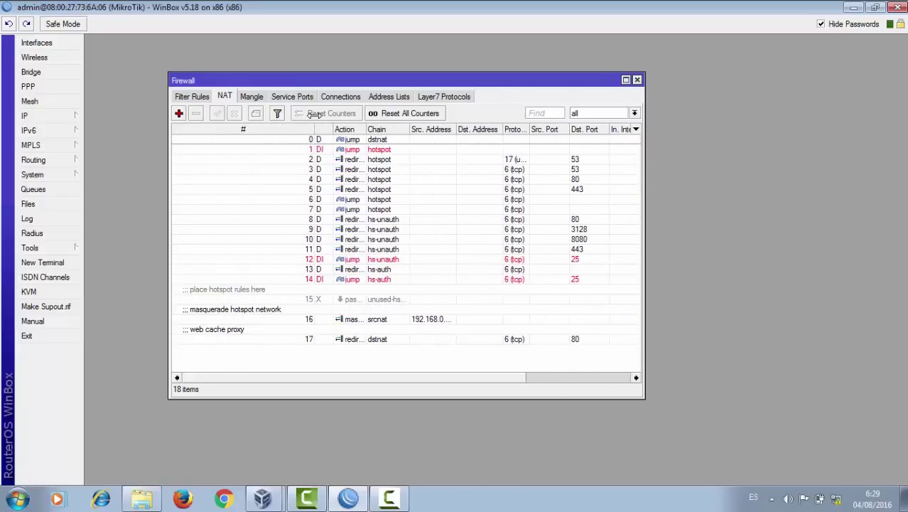
double_click(231, 333)
click(362, 78)
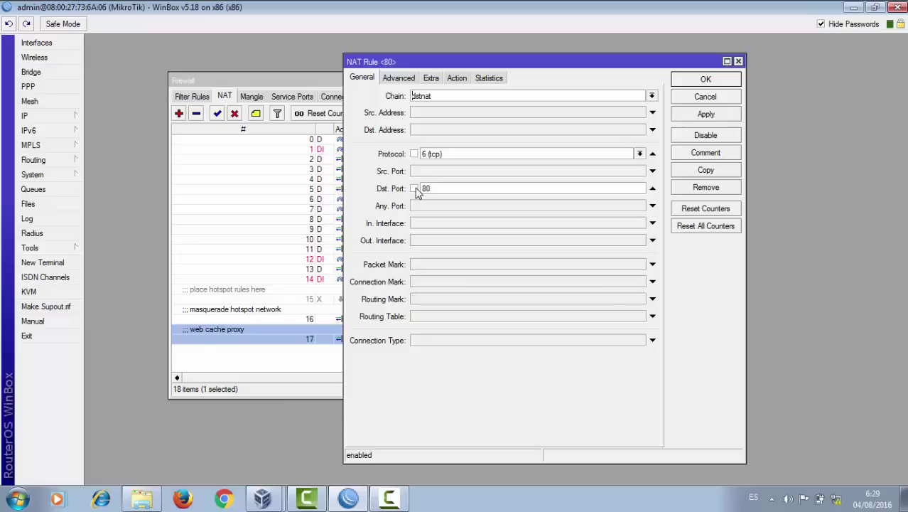
click(456, 78)
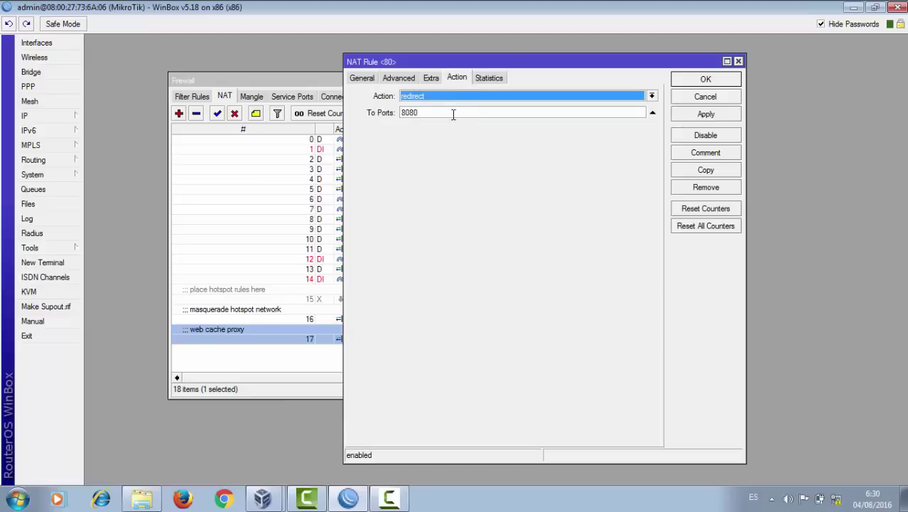
click(55, 118)
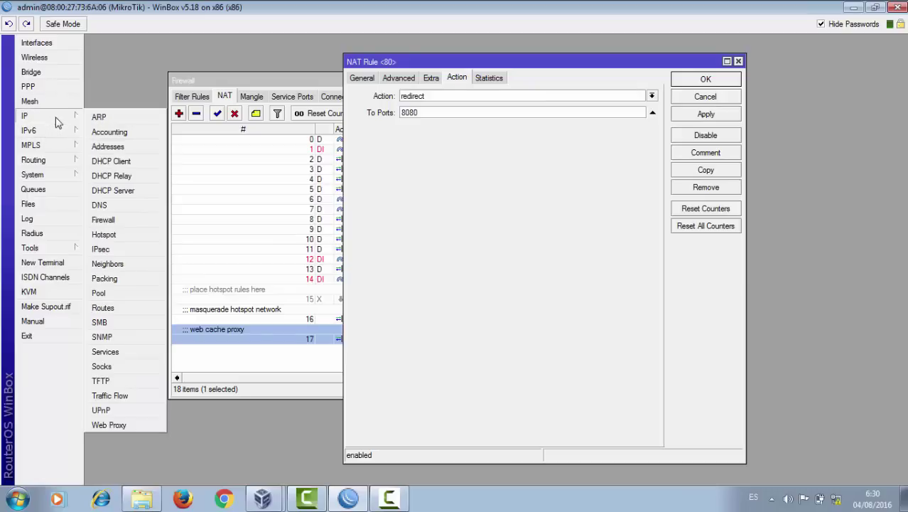
click(109, 424)
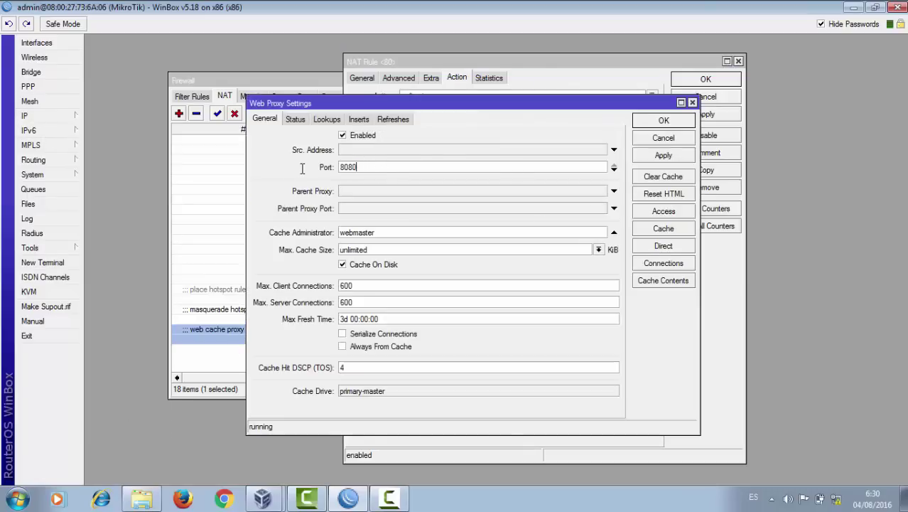
click(649, 155)
click(657, 123)
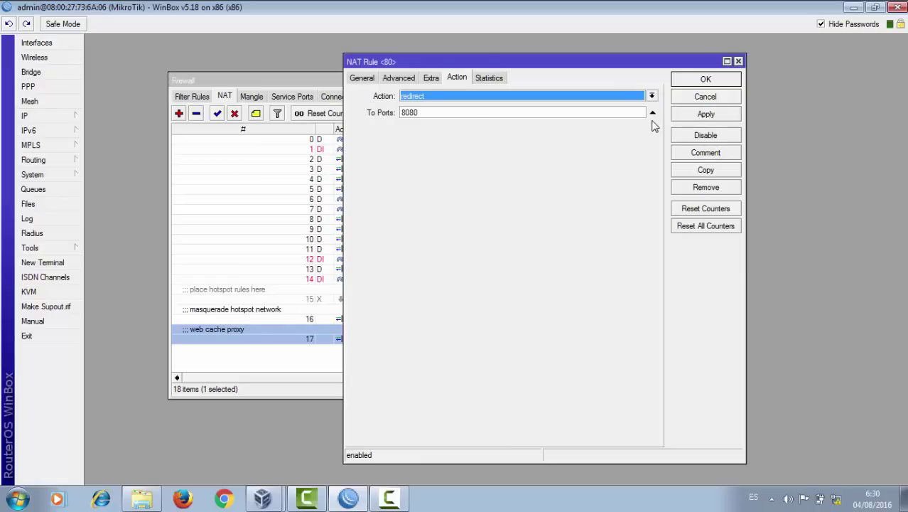
Review the NAT rule's extra, advanced, general and action settings, and close the rule
click(432, 79)
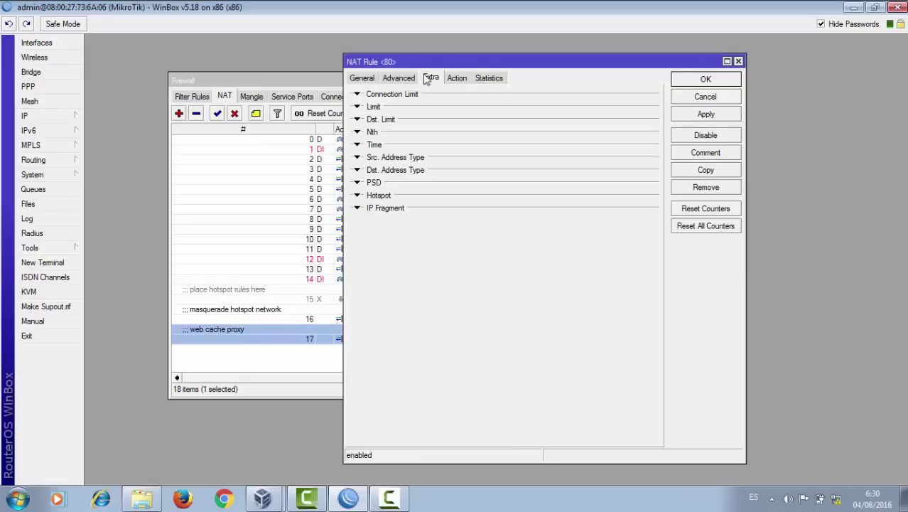
click(399, 78)
click(362, 78)
click(400, 78)
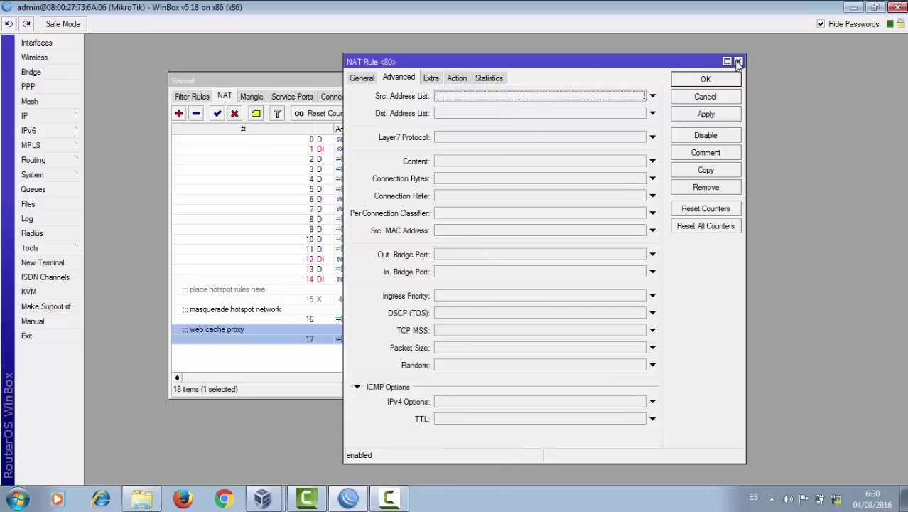
click(458, 79)
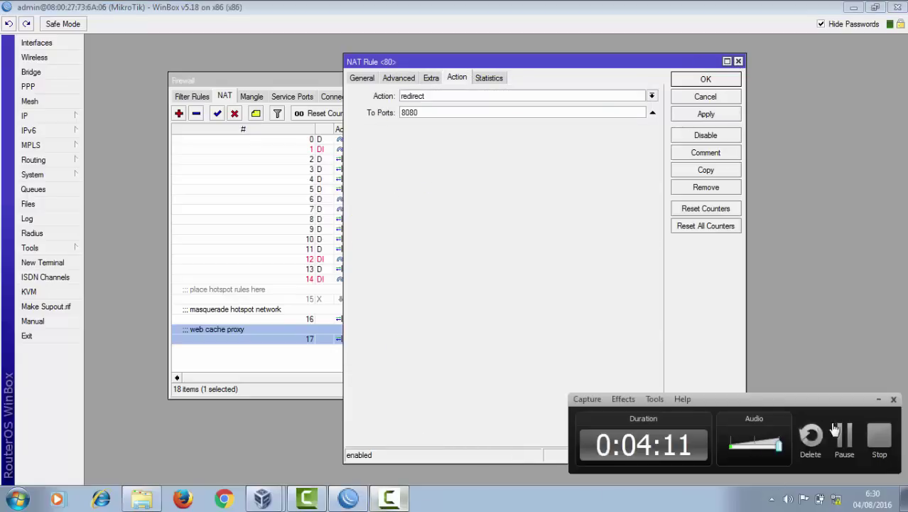
click(852, 418)
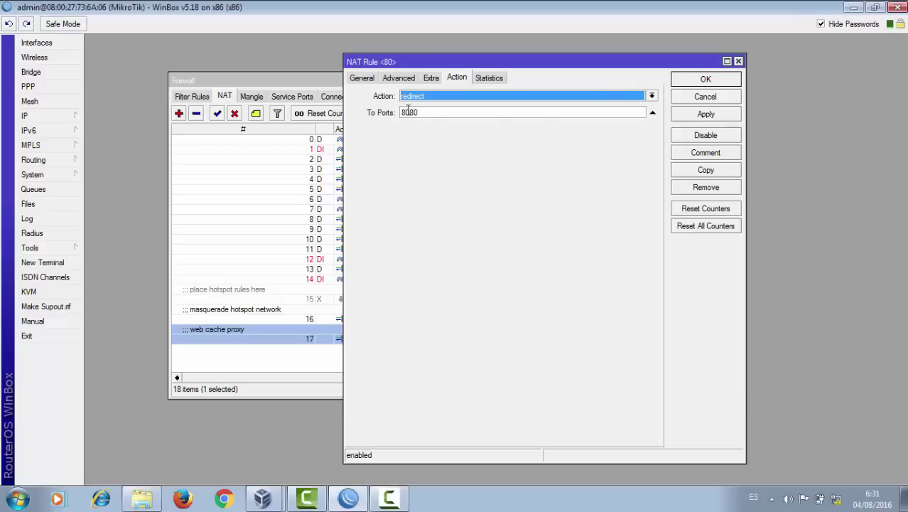
click(707, 115)
click(706, 79)
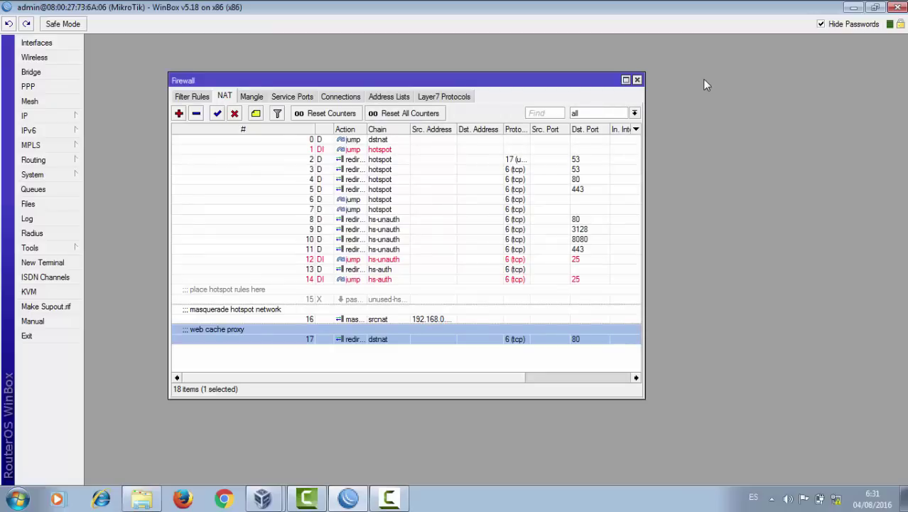
Display the firewall's mangle rules and widen the Firewall window
click(252, 97)
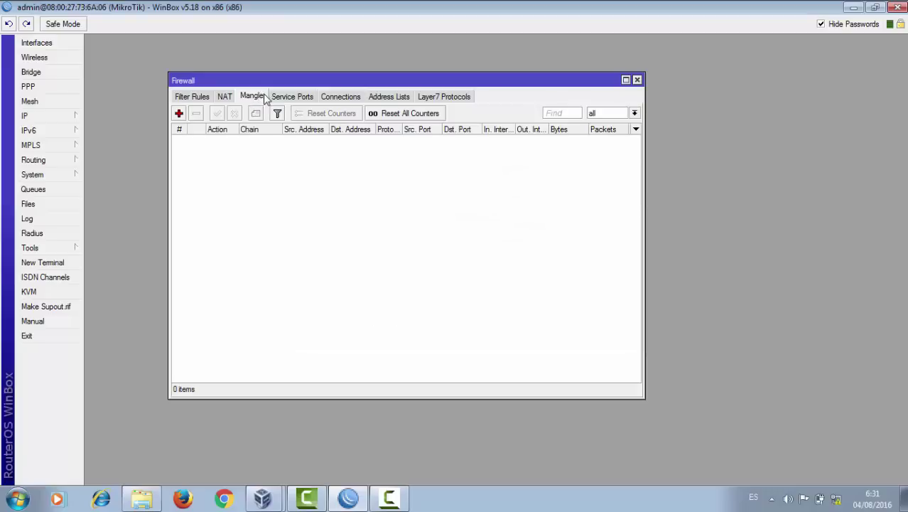
click(282, 97)
click(252, 96)
drag(643, 147, 808, 148)
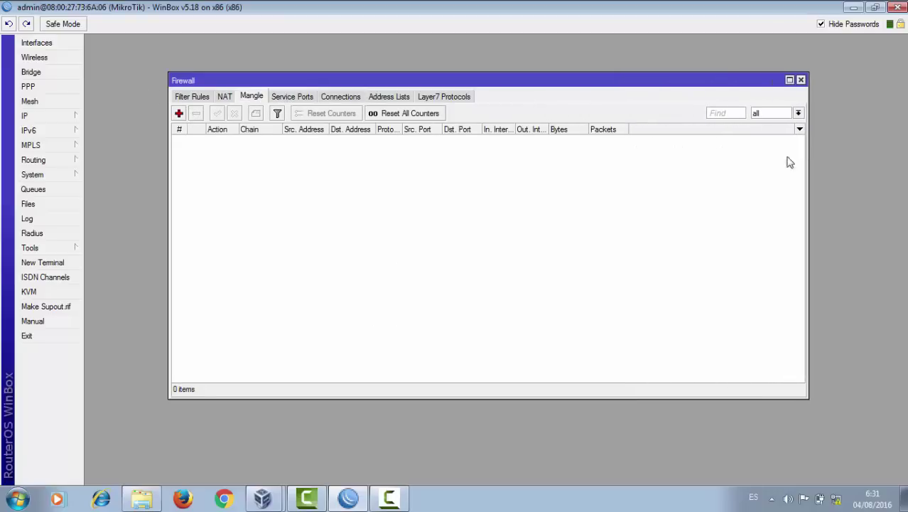
click(230, 99)
click(242, 101)
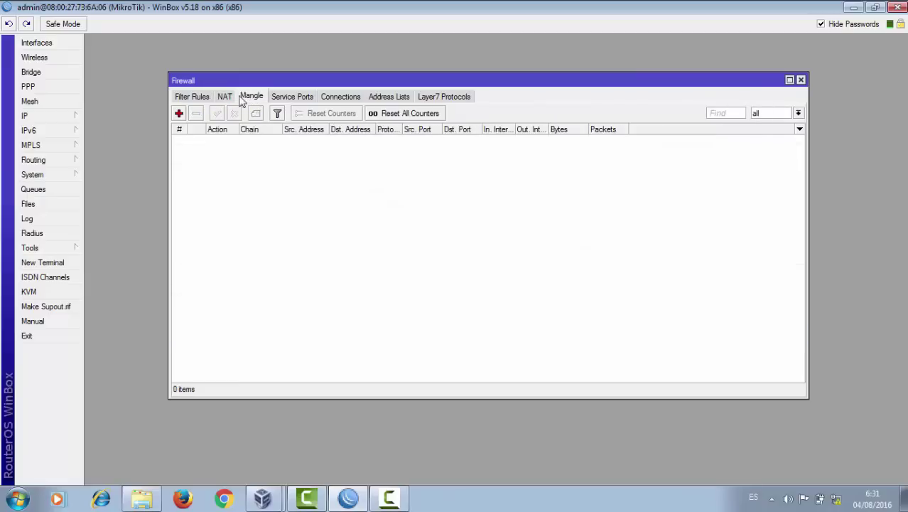
Start a new mangle rule and set its chain to output
click(179, 113)
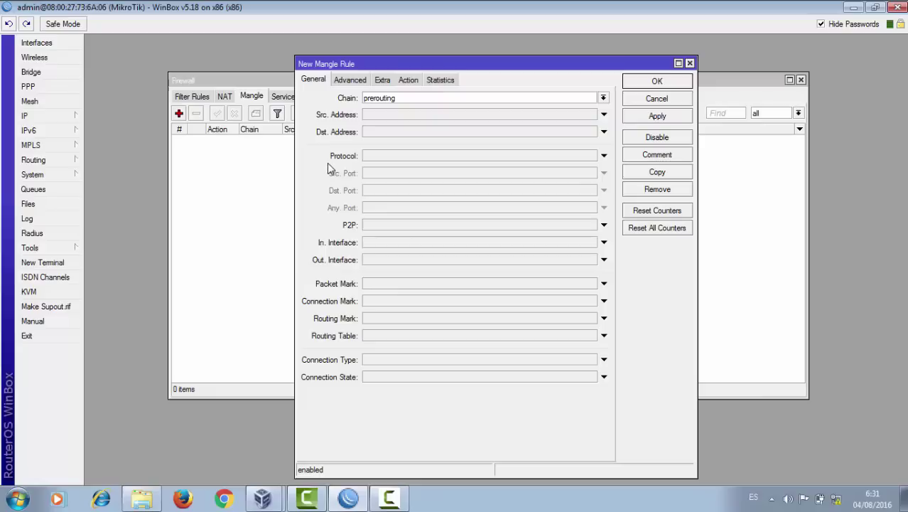
click(350, 81)
click(382, 81)
click(408, 80)
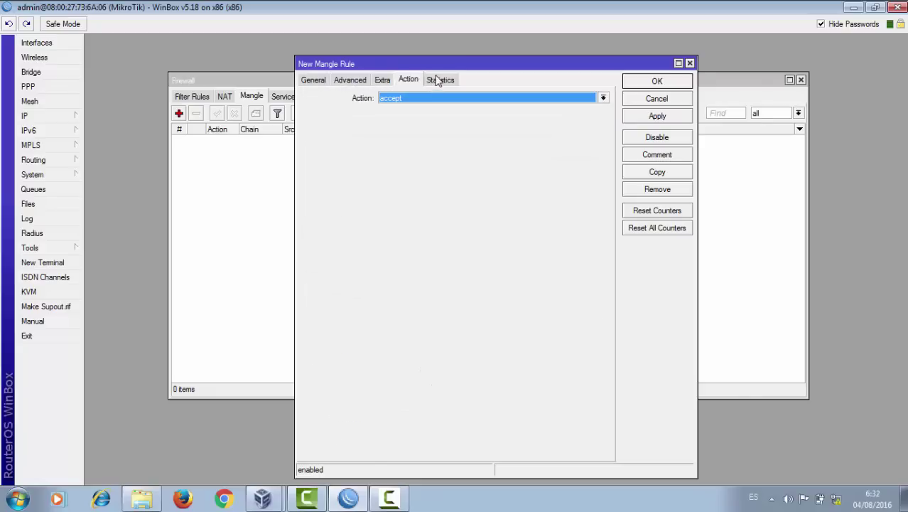
click(436, 79)
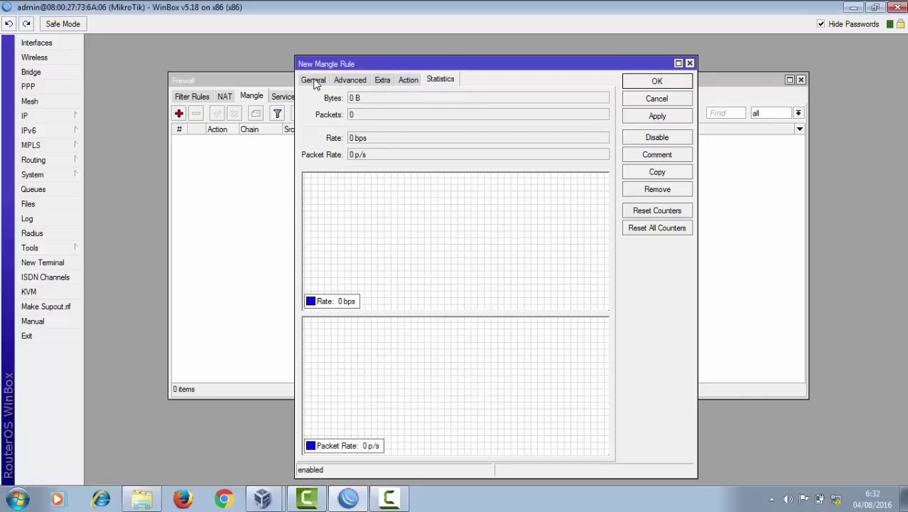
click(314, 80)
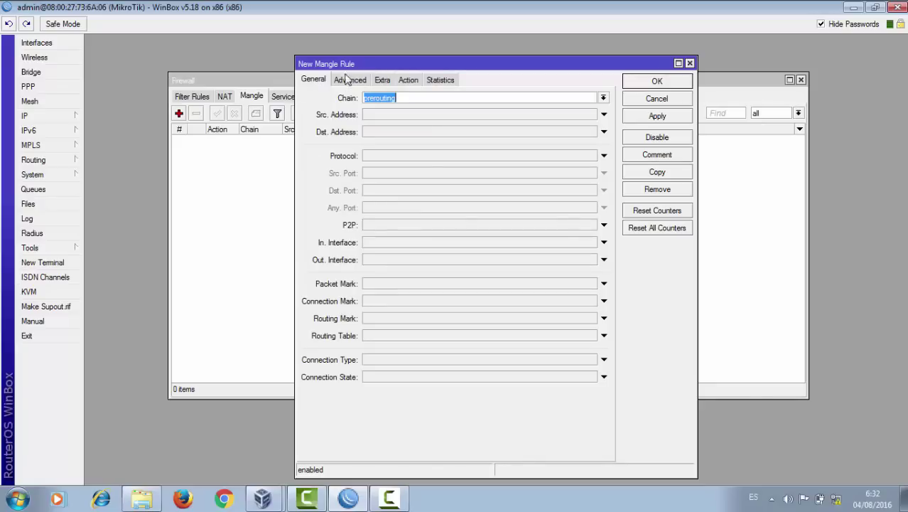
drag(391, 62, 404, 63)
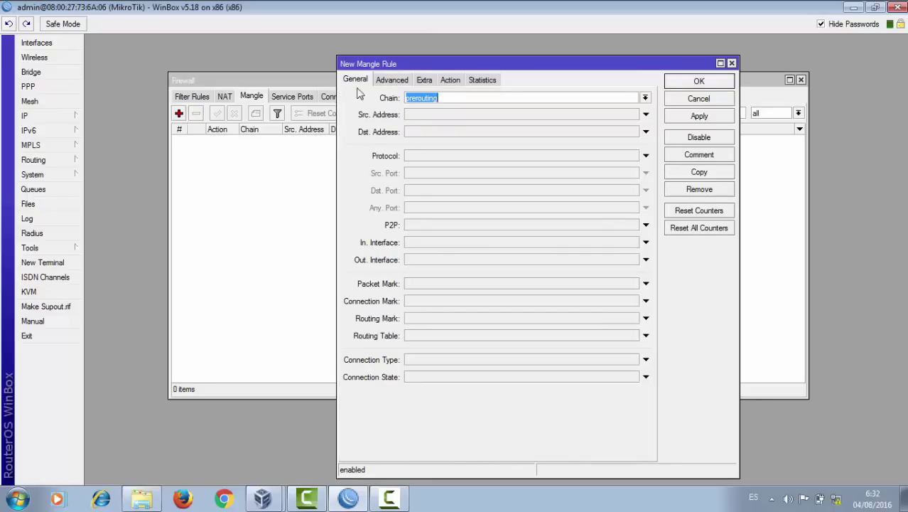
click(644, 101)
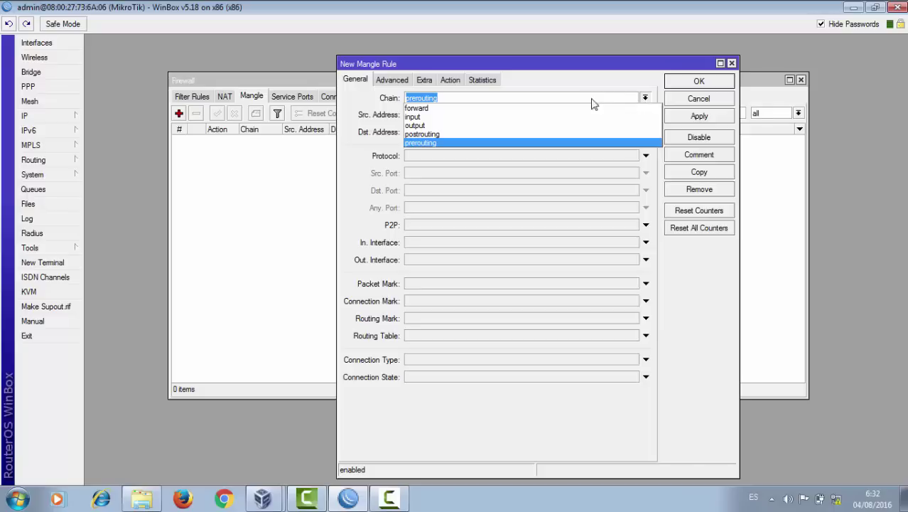
click(509, 125)
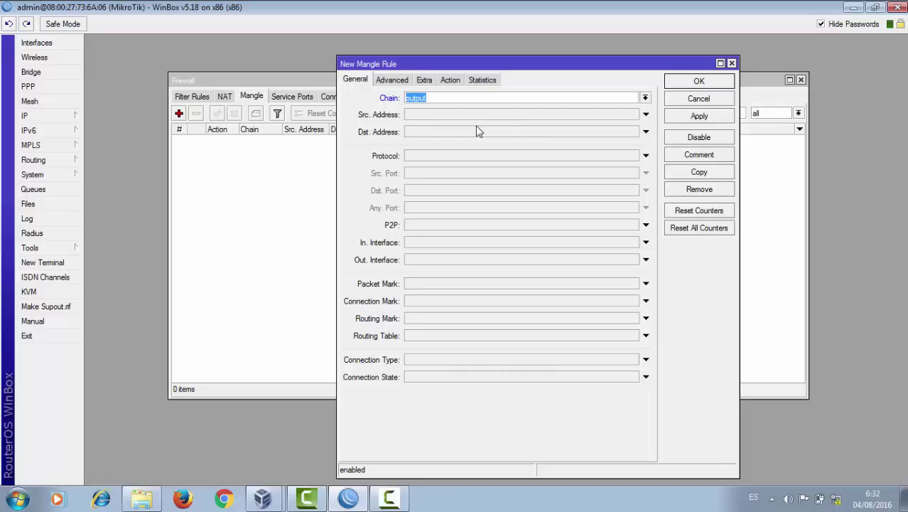
click(449, 97)
Set the mangle rule's DSCP (TOS) match to 4
click(393, 80)
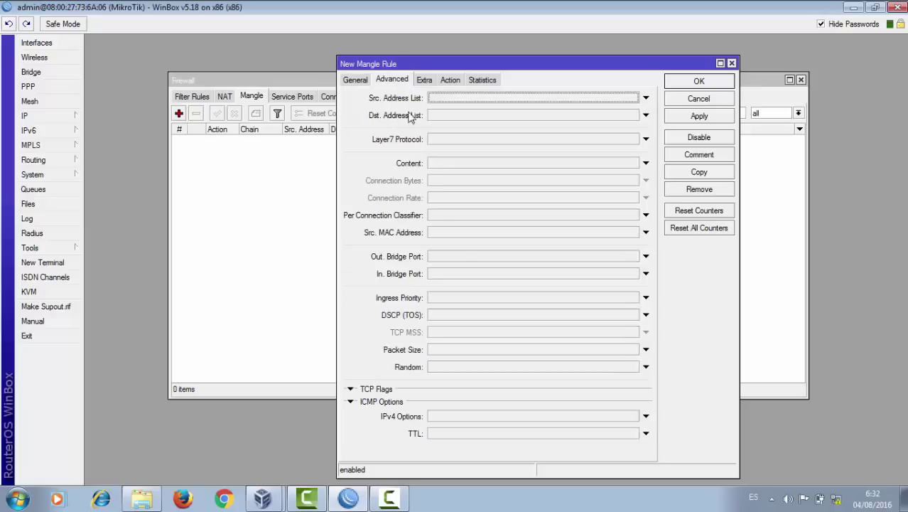
click(434, 316)
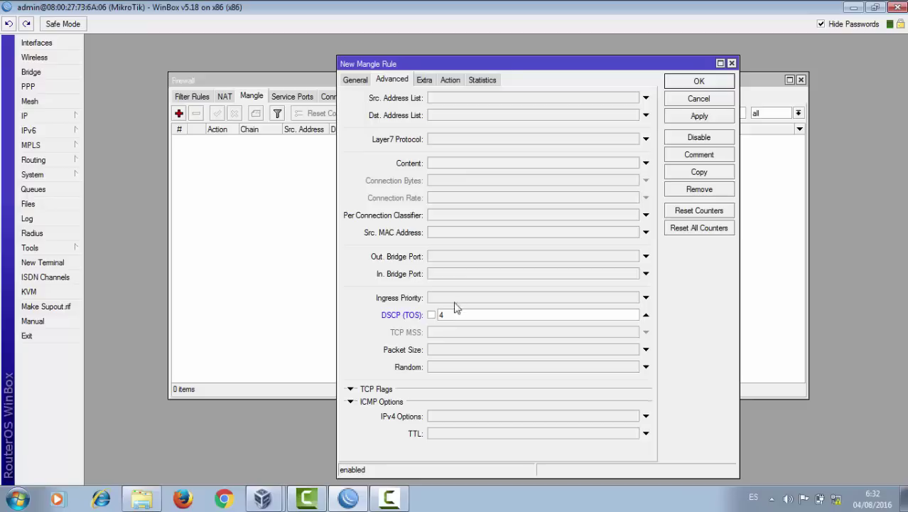
click(424, 81)
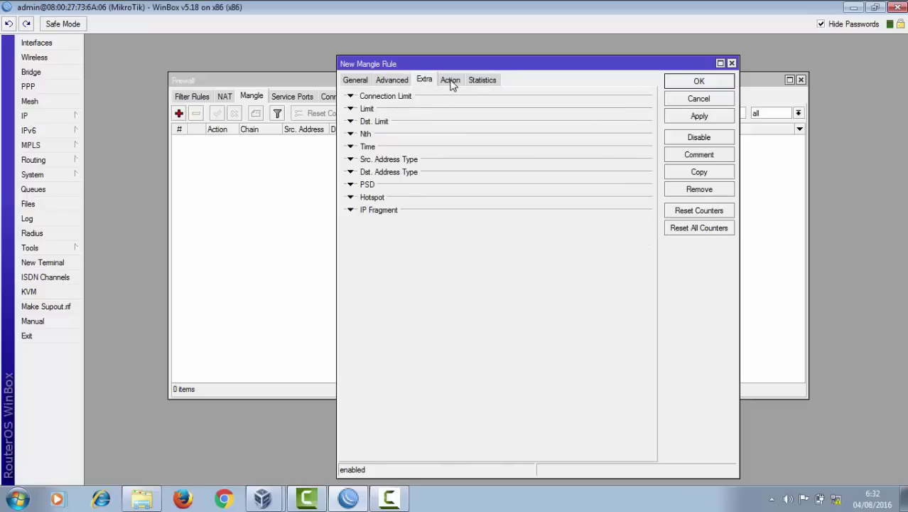
Set the mangle rule's action to mark packet with the new packet mark FULL CACHE
click(449, 80)
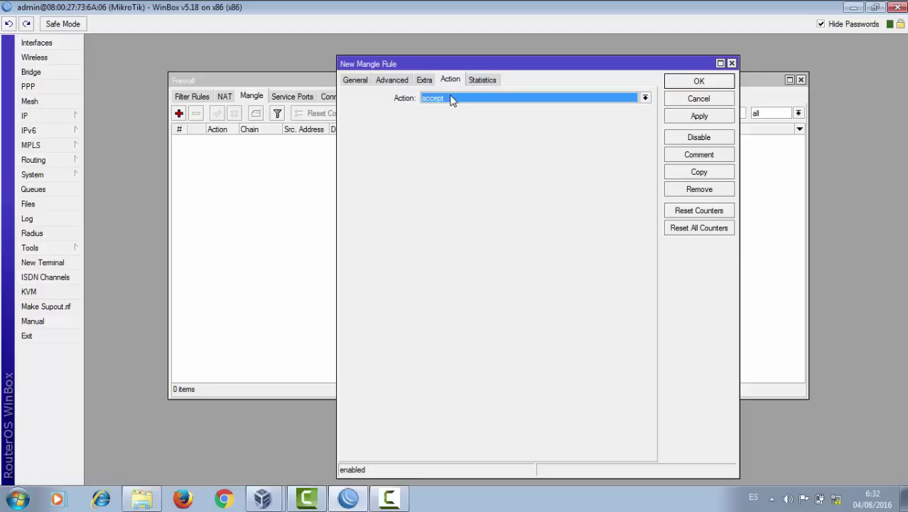
click(452, 99)
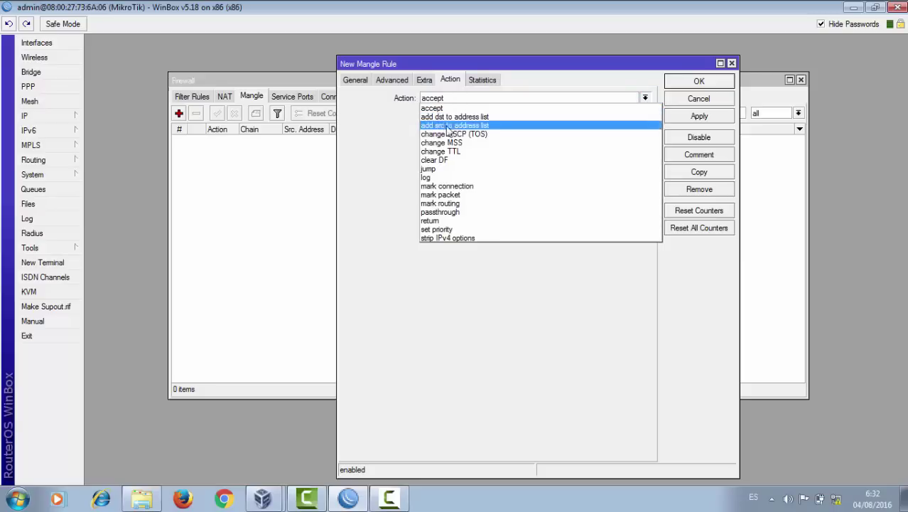
click(470, 195)
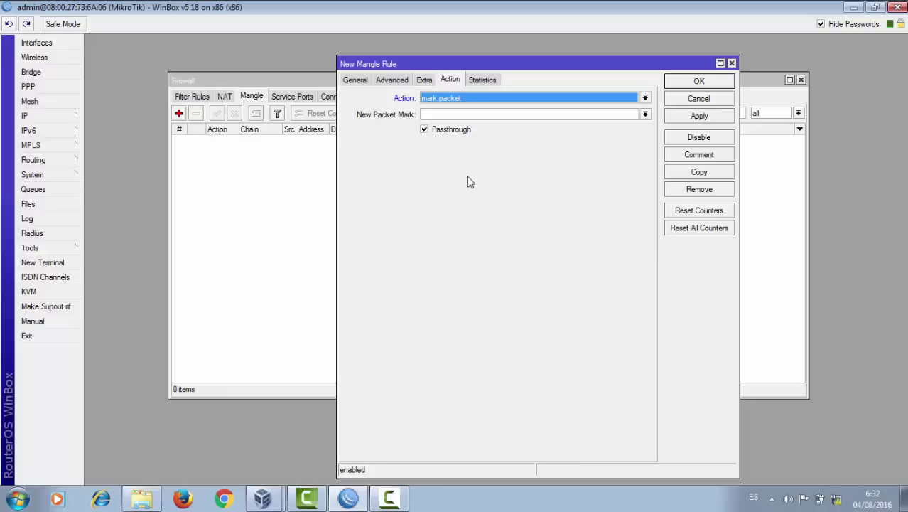
click(435, 113)
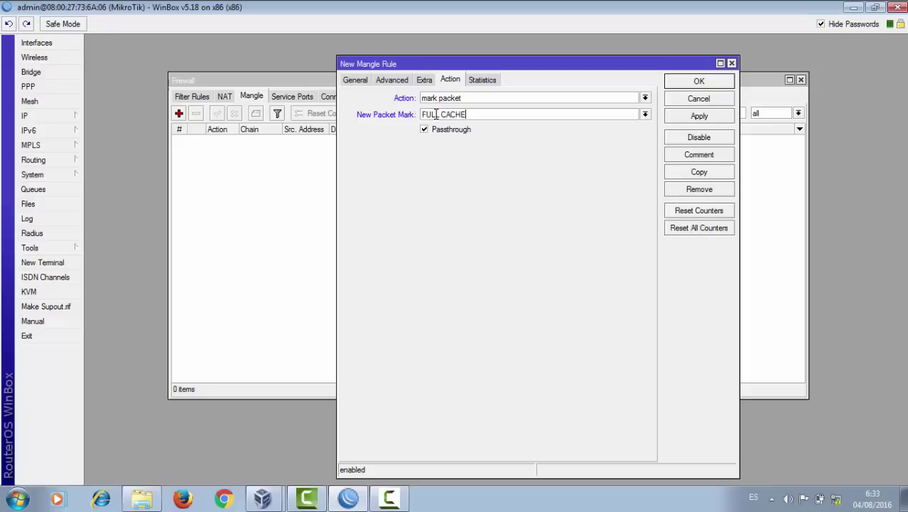
click(389, 497)
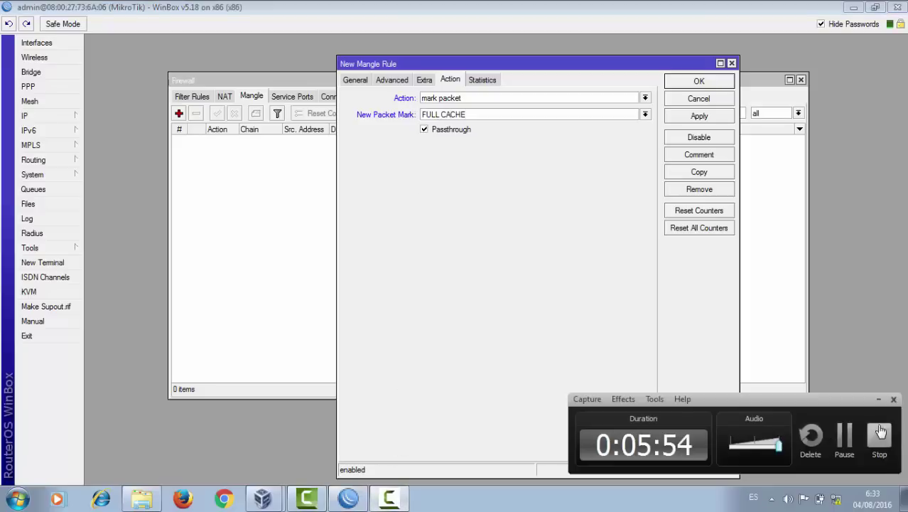
click(844, 435)
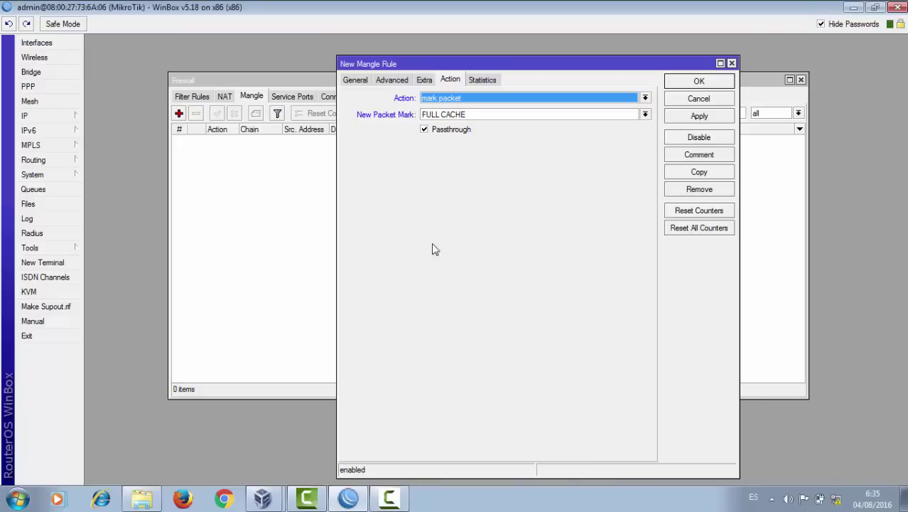
Replace the rule's new packet mark with descarga, apply it and close the saved mangle rule
click(481, 114)
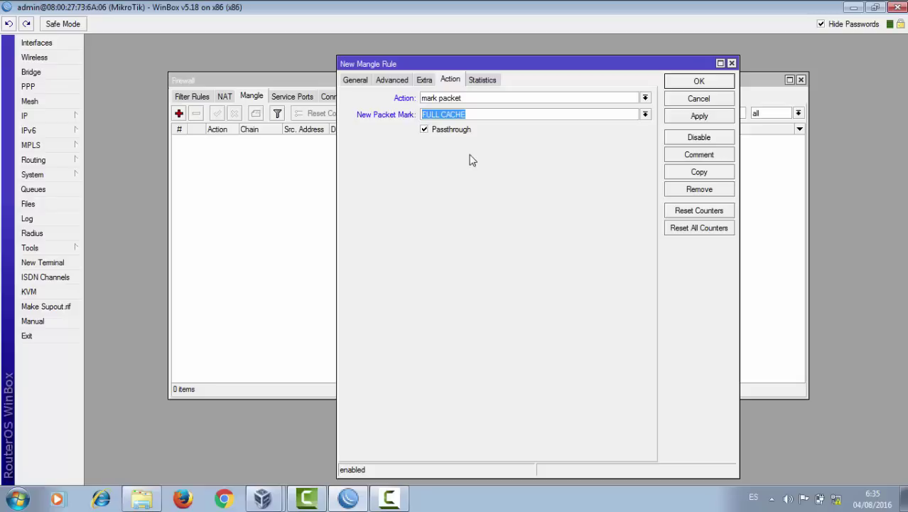
text(D)
key(BackSpace)
key(BackSpace)
key(BackSpace)
key(BackSpace)
key(BackSpace)
key(BackSpace)
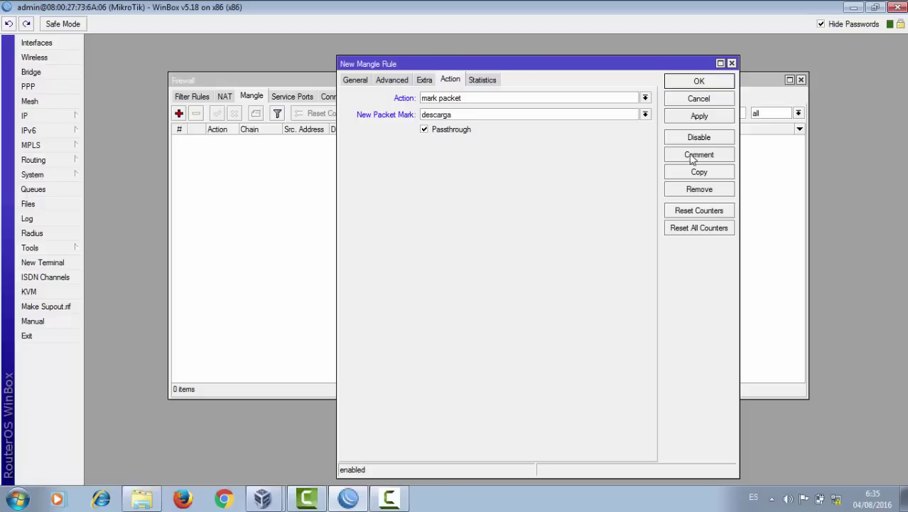
click(699, 116)
click(694, 84)
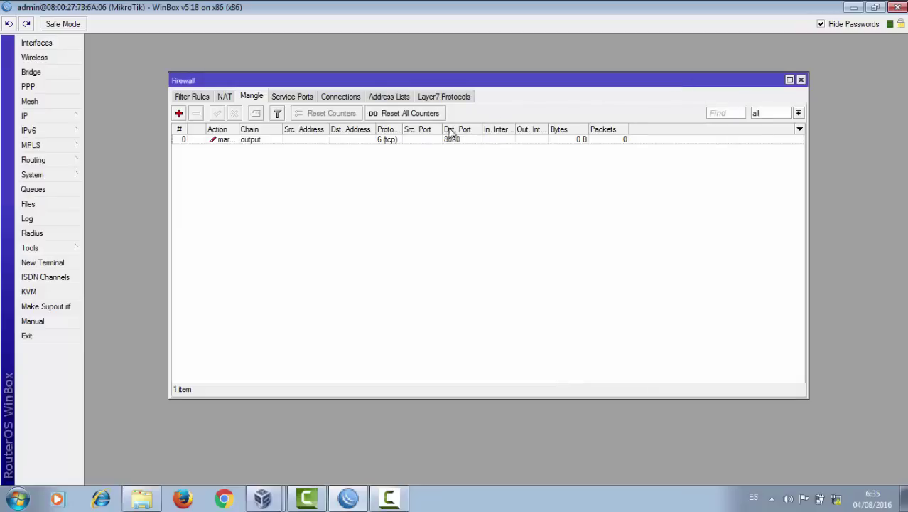
Start a second mangle rule and set its chain to output
click(179, 113)
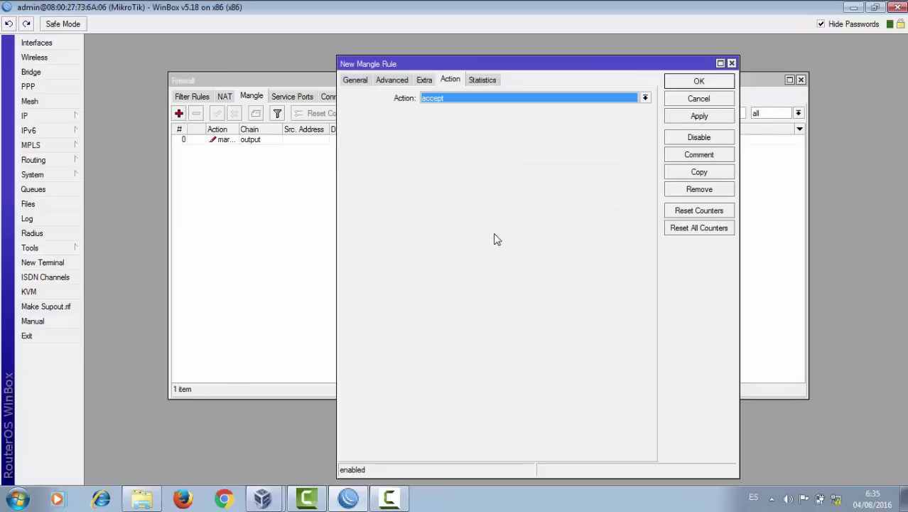
click(363, 81)
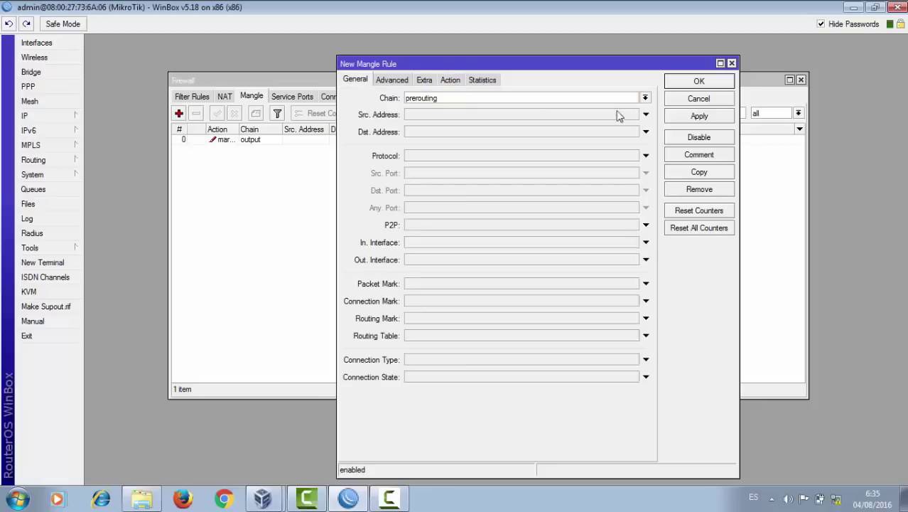
click(645, 98)
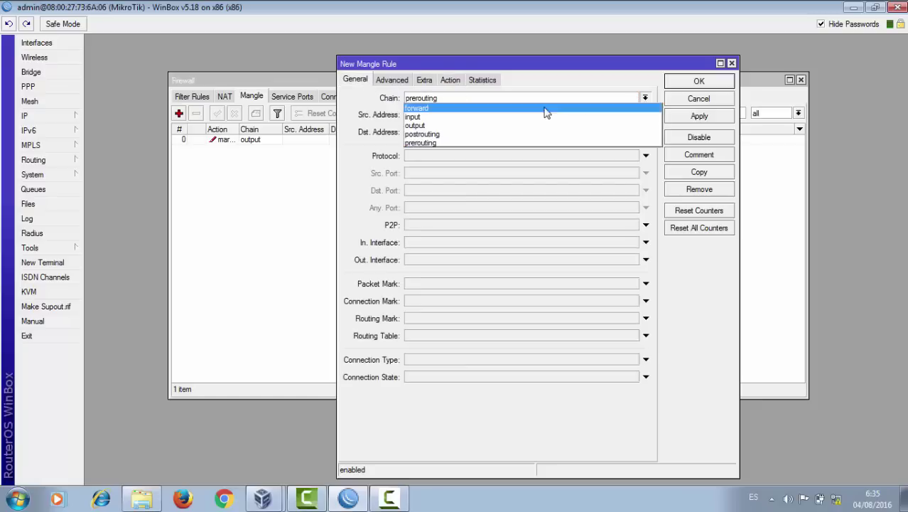
click(506, 126)
Set the second mangle rule's action to mark packet with the new packet mark descarga
click(395, 80)
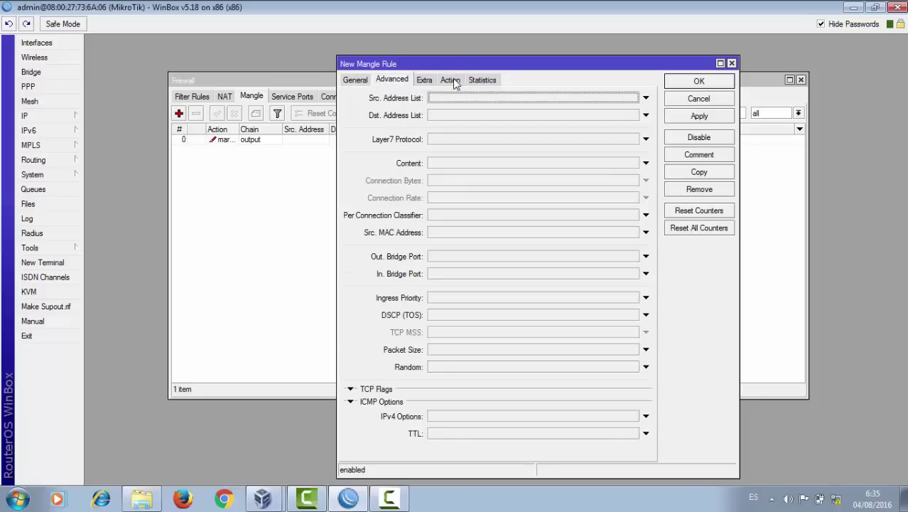
click(453, 80)
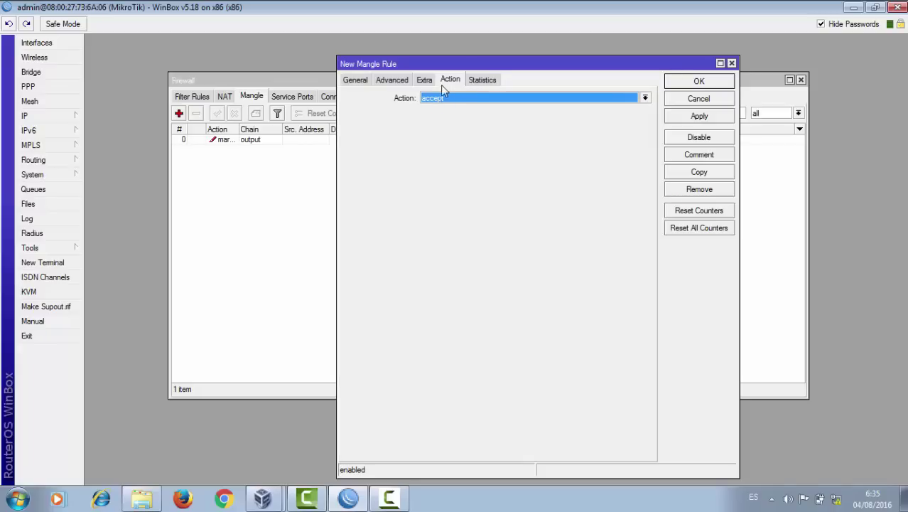
click(425, 81)
click(452, 82)
click(449, 100)
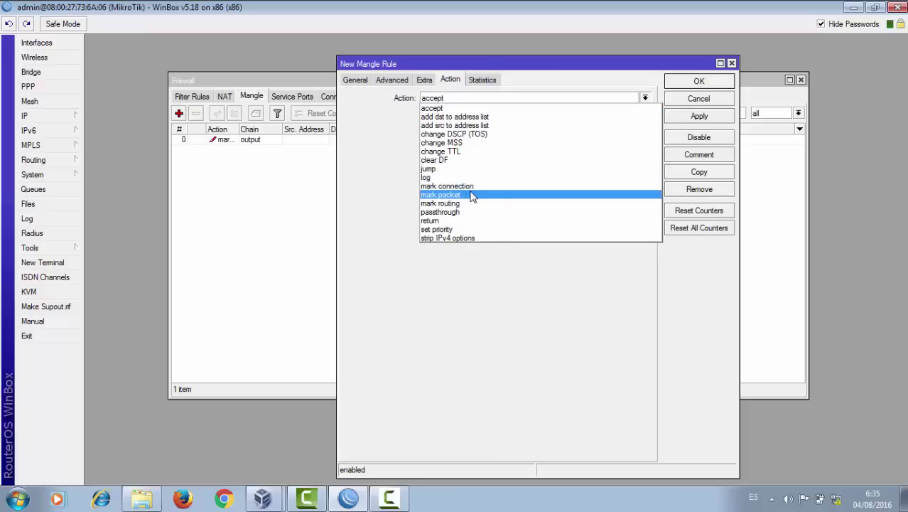
click(472, 195)
click(441, 115)
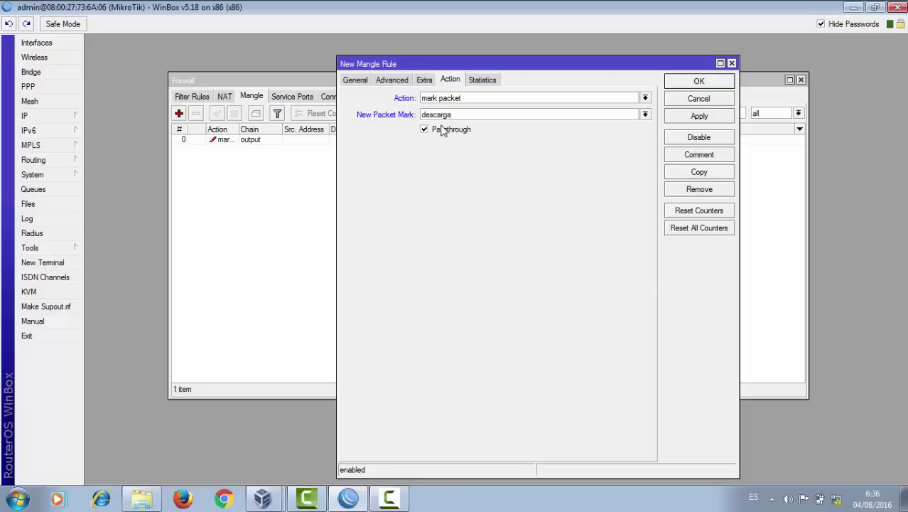
click(392, 79)
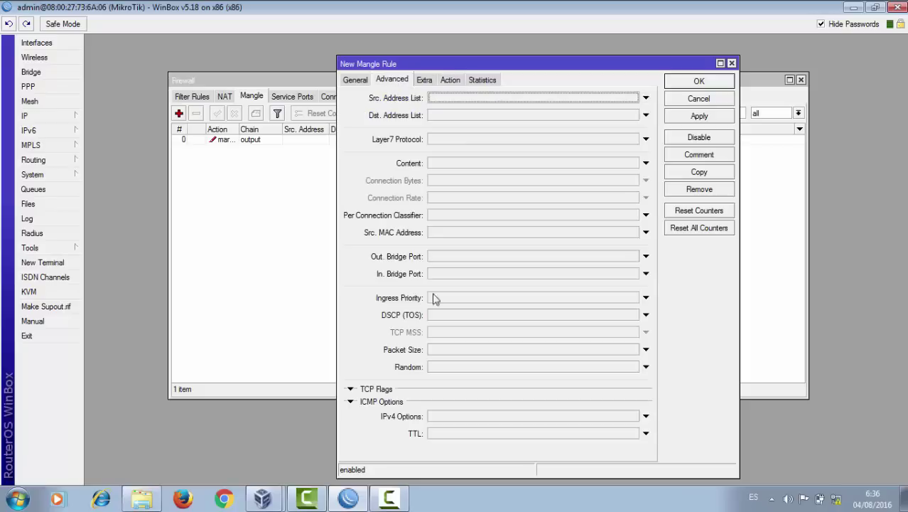
click(450, 80)
click(469, 113)
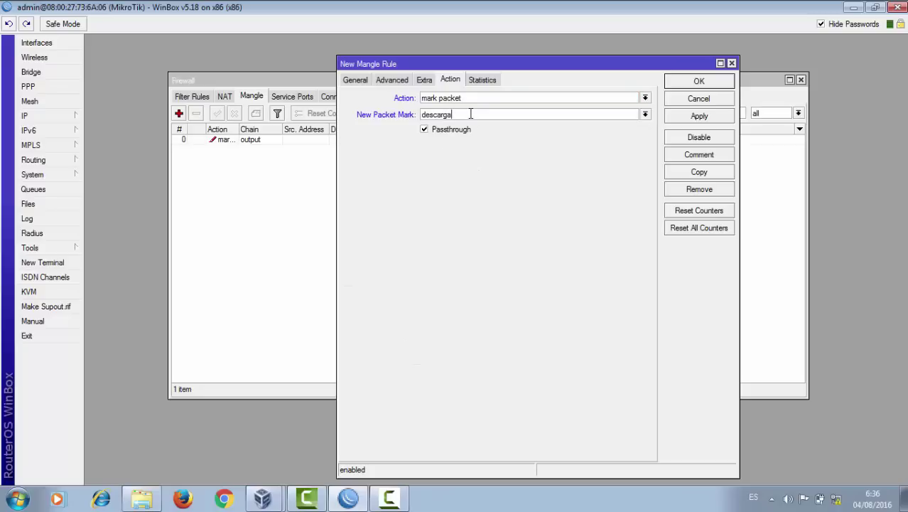
Add the comment "web proxy cache full" to the second mangle rule and save the rule
click(699, 155)
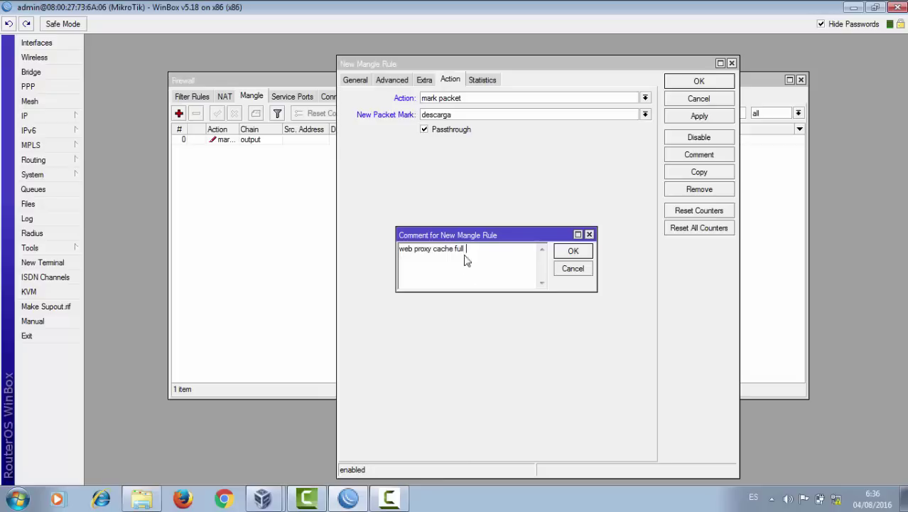
drag(481, 257, 390, 256)
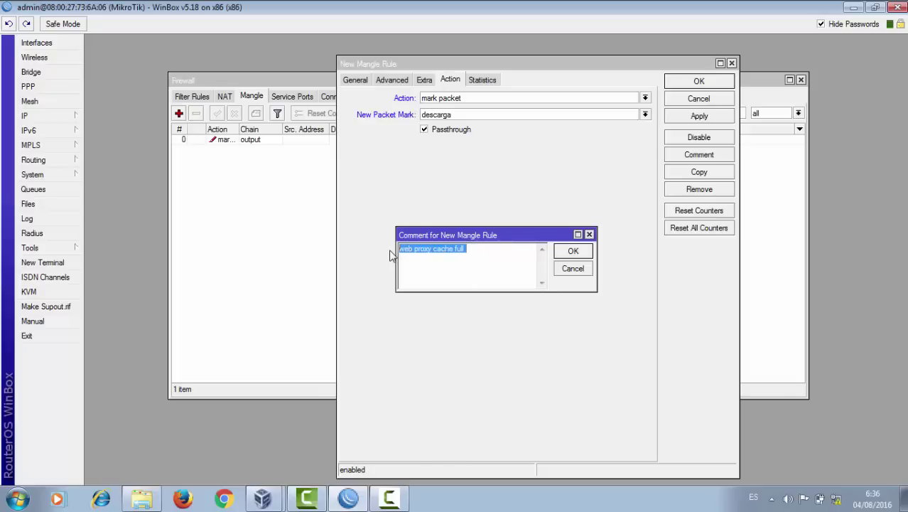
click(573, 250)
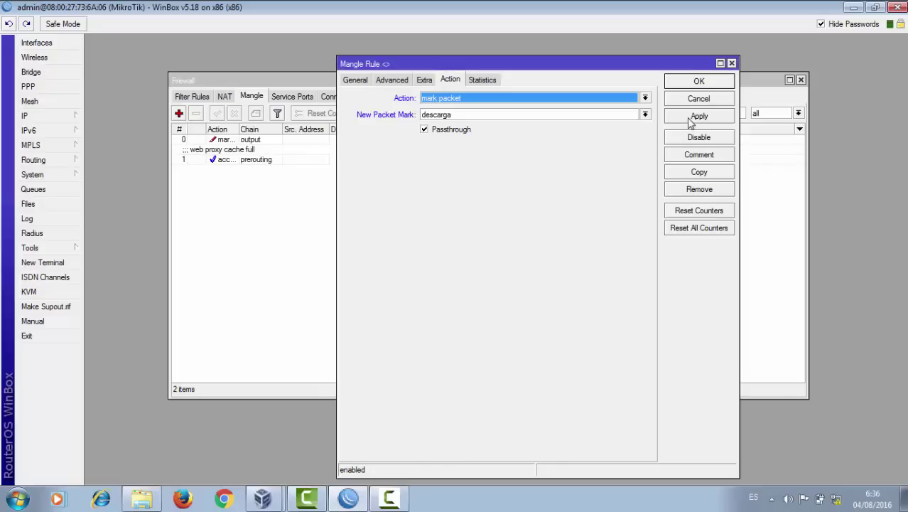
click(691, 119)
click(698, 81)
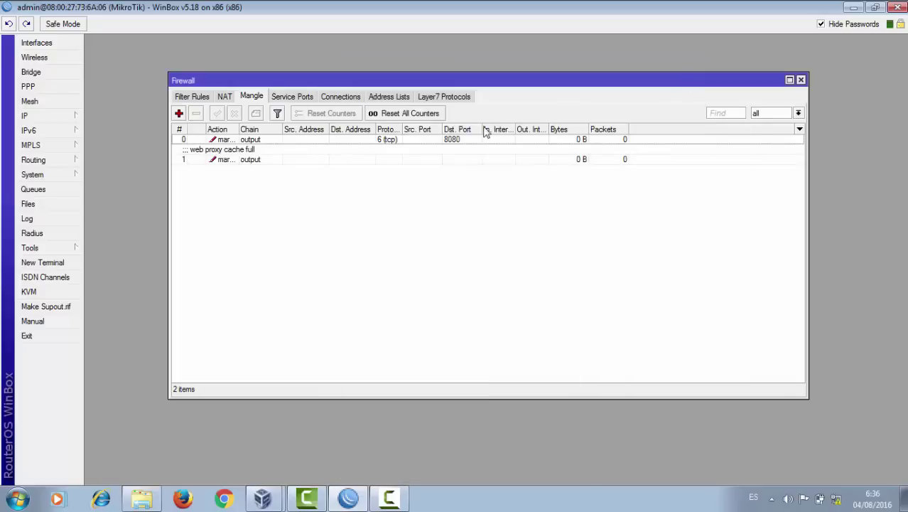
Reuse the second rule's comment "web proxy cache full" on the port 8080 mangle rule and save it
double_click(245, 160)
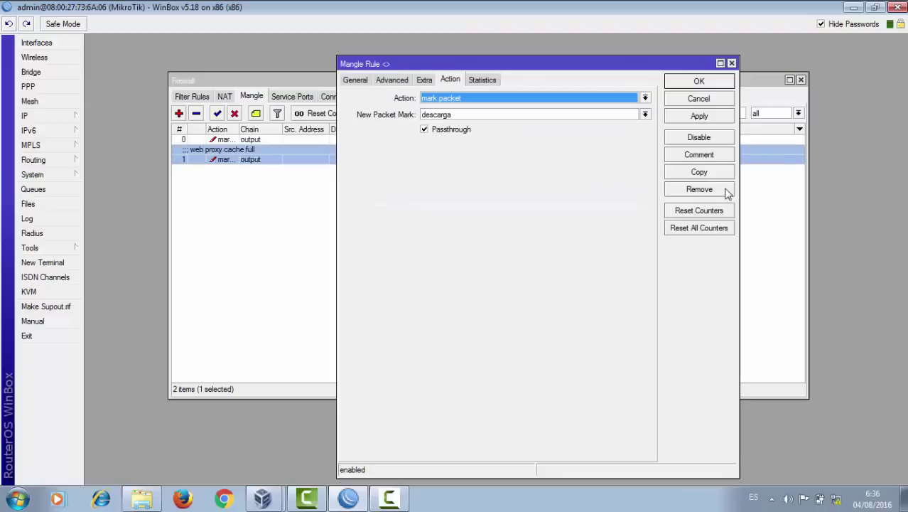
click(699, 155)
click(576, 246)
click(731, 63)
double_click(259, 140)
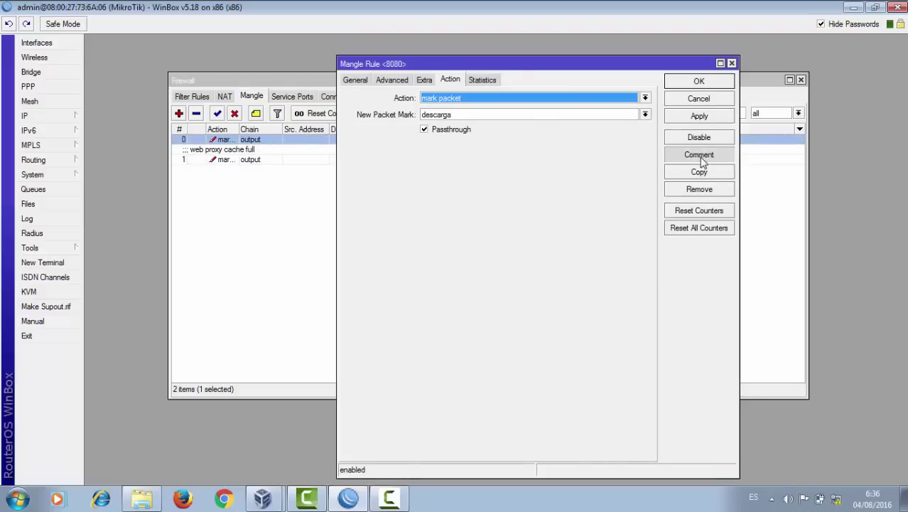
click(700, 155)
click(573, 252)
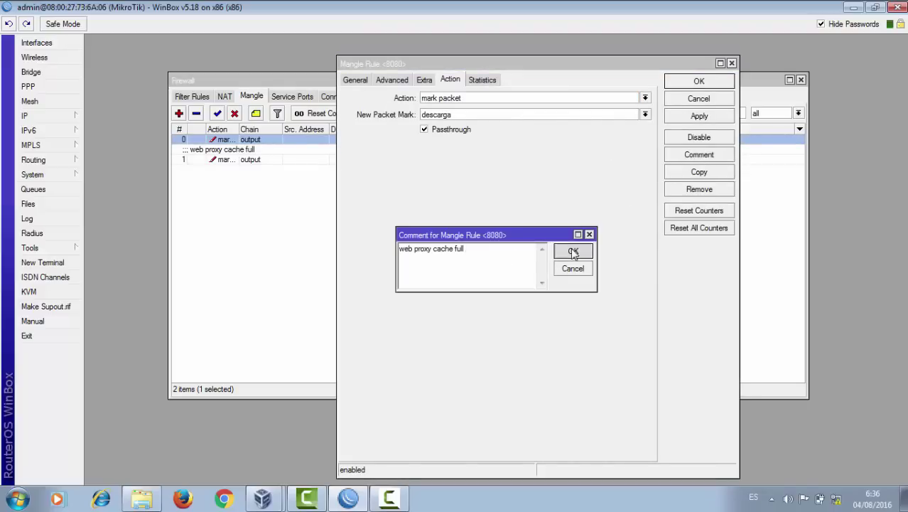
click(700, 117)
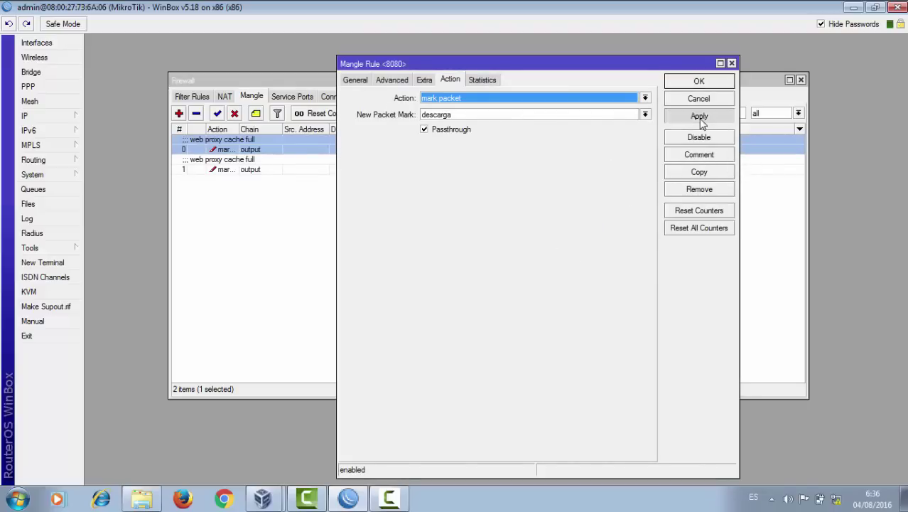
click(699, 81)
Widen the unnamed column before Action in the mangle list, and look through the firewall's NAT, mangle and service port lists
drag(207, 130, 297, 129)
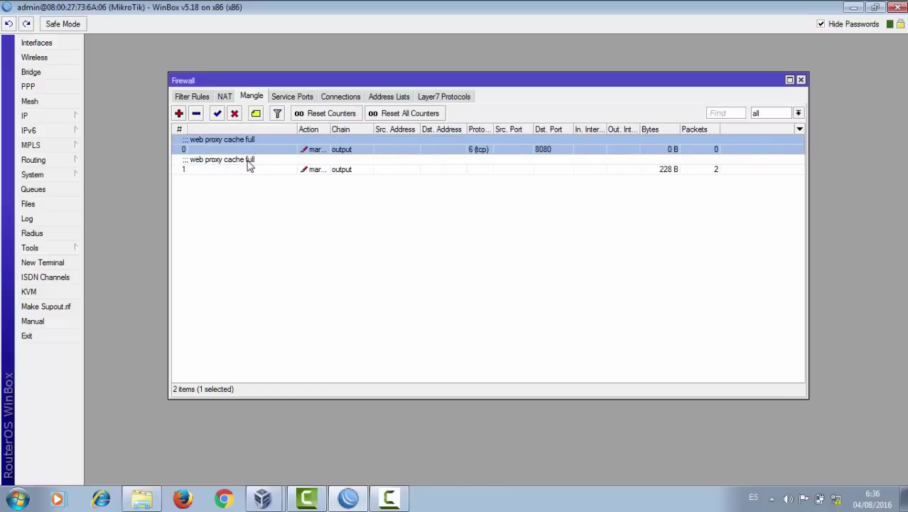
click(274, 209)
click(210, 100)
click(223, 98)
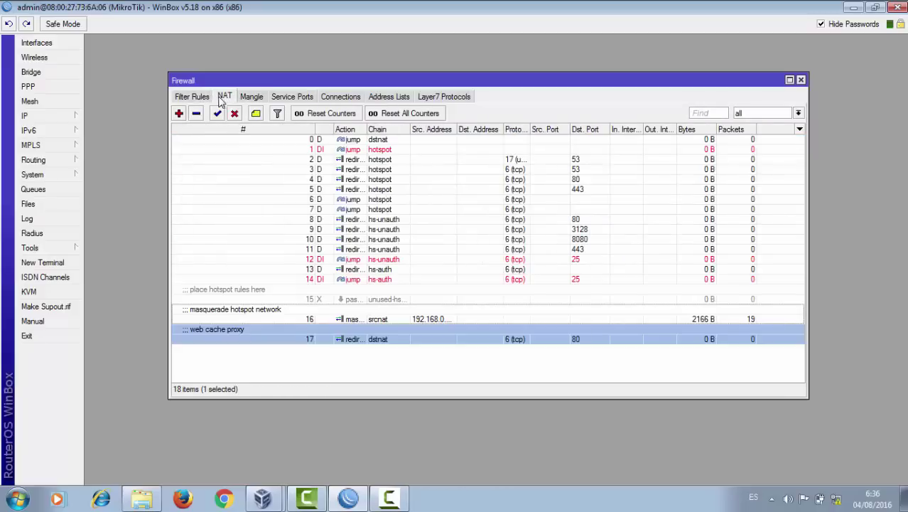
click(207, 101)
click(226, 99)
click(251, 98)
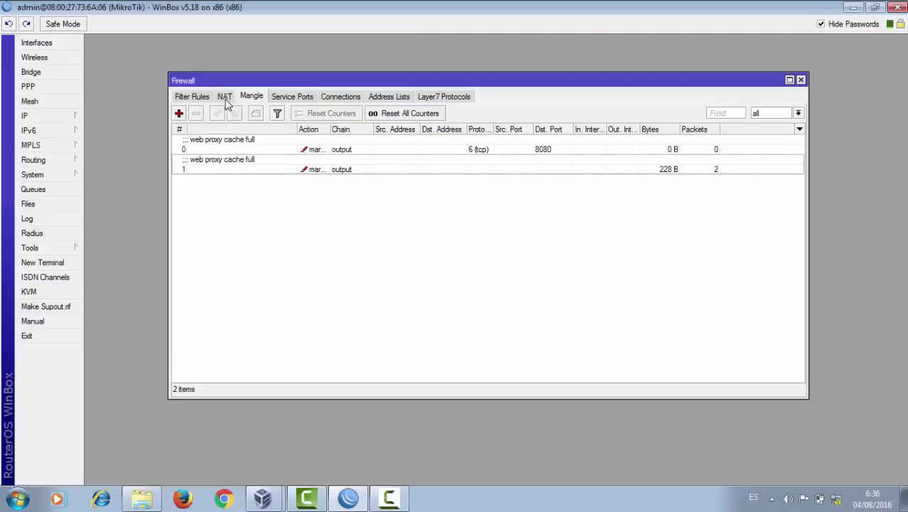
click(226, 99)
click(326, 100)
click(297, 97)
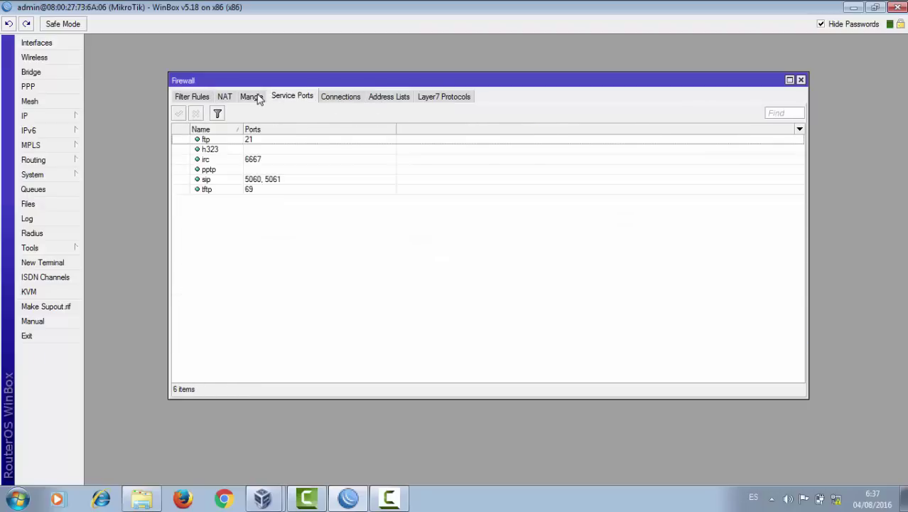
click(256, 97)
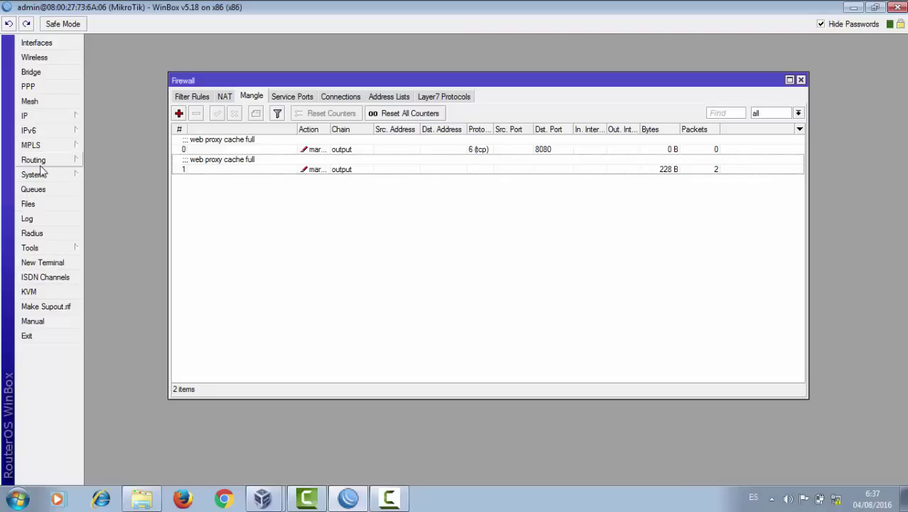
click(46, 116)
click(482, 345)
click(348, 497)
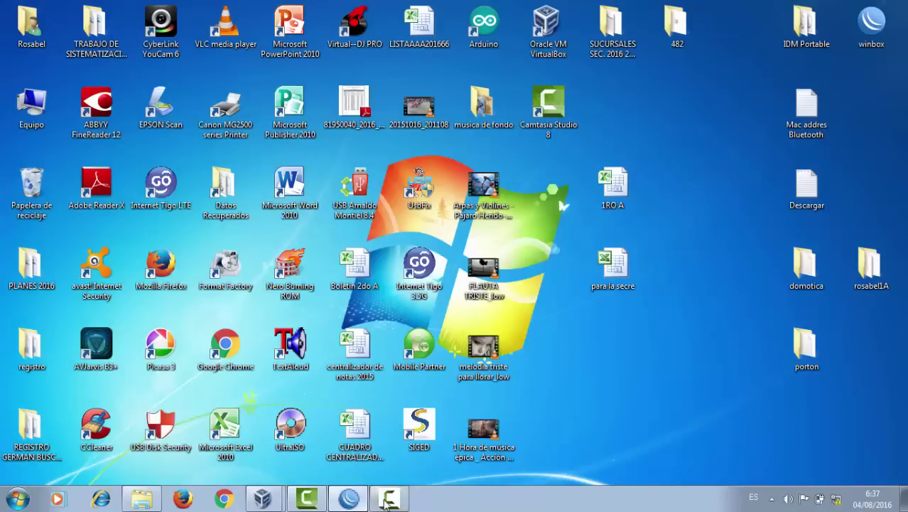
click(348, 497)
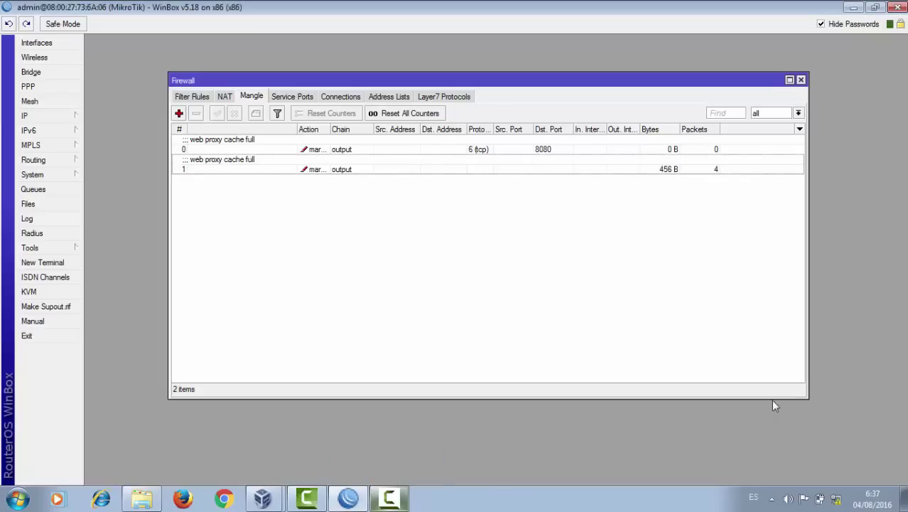
Create a new queue tree entry named descarga, enlarging its settings window
click(33, 189)
click(434, 163)
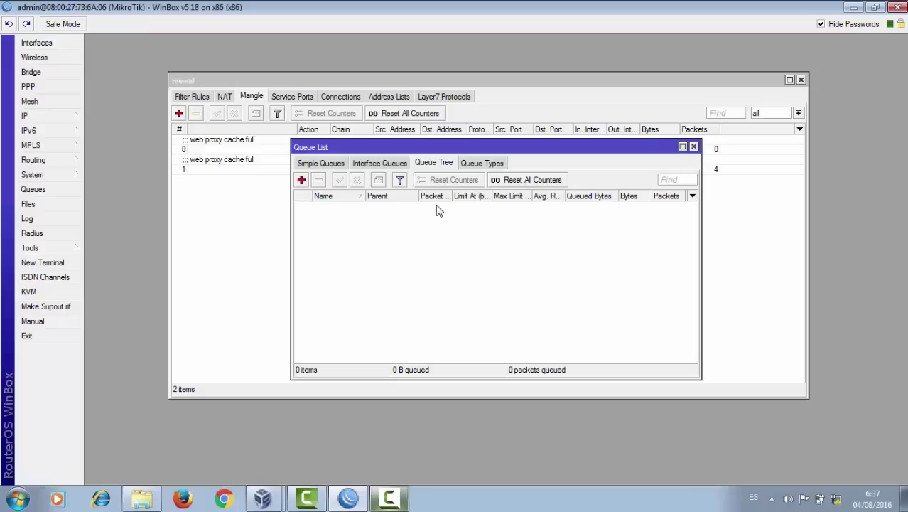
click(301, 180)
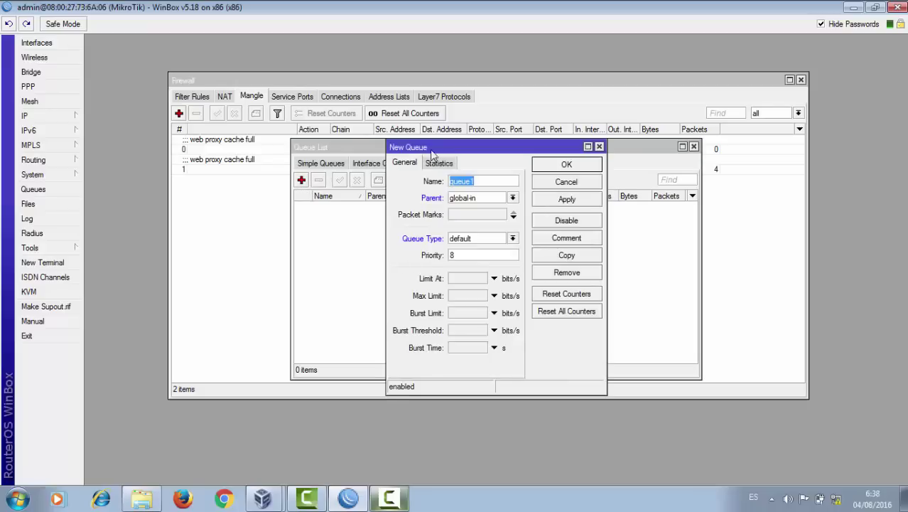
drag(447, 146, 502, 142)
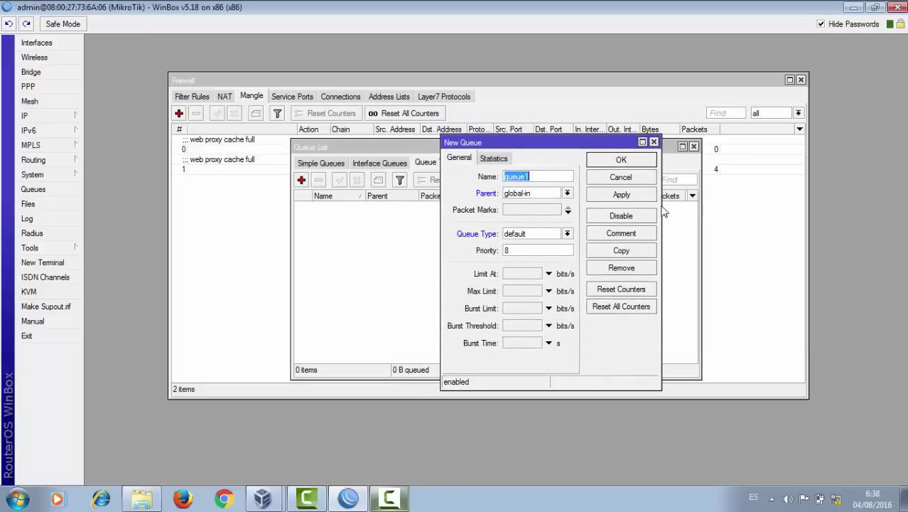
drag(660, 210, 766, 209)
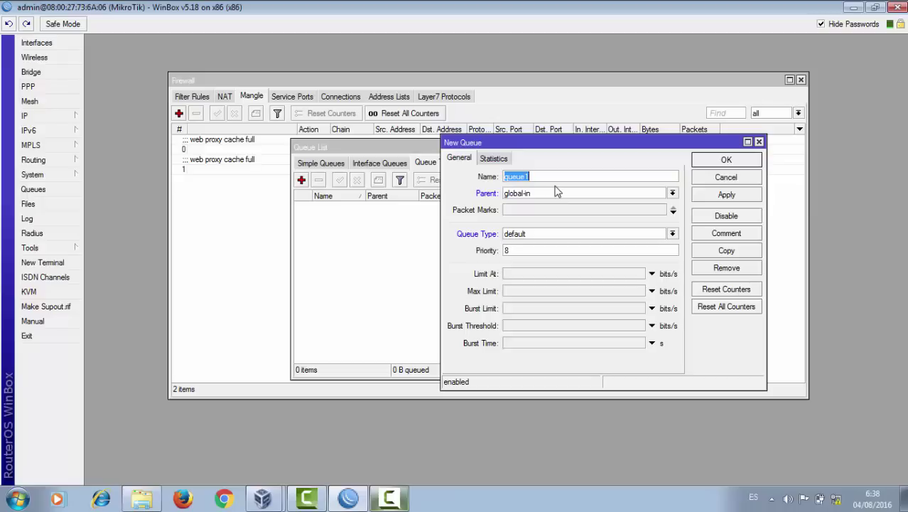
text(descarga)
Set the descarga queue's parent to global-out, leave the queue type at default, and save the queue
click(672, 192)
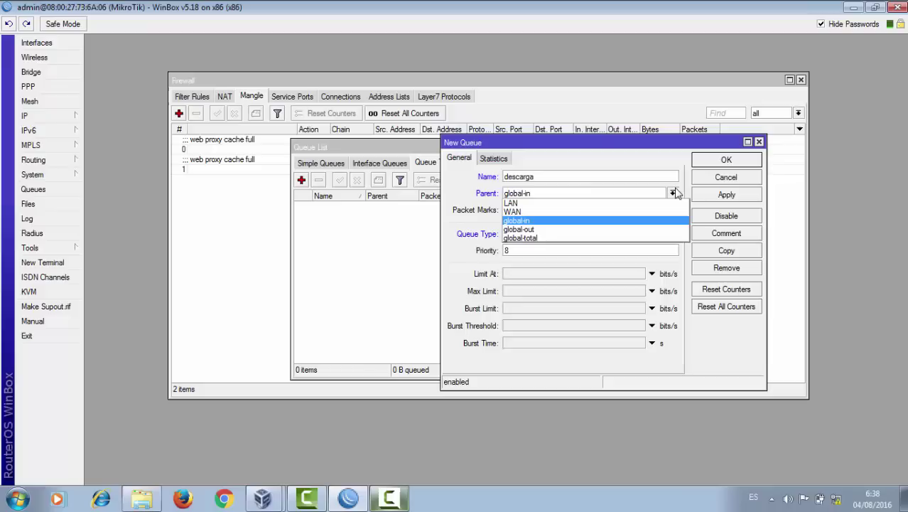
click(604, 229)
click(602, 233)
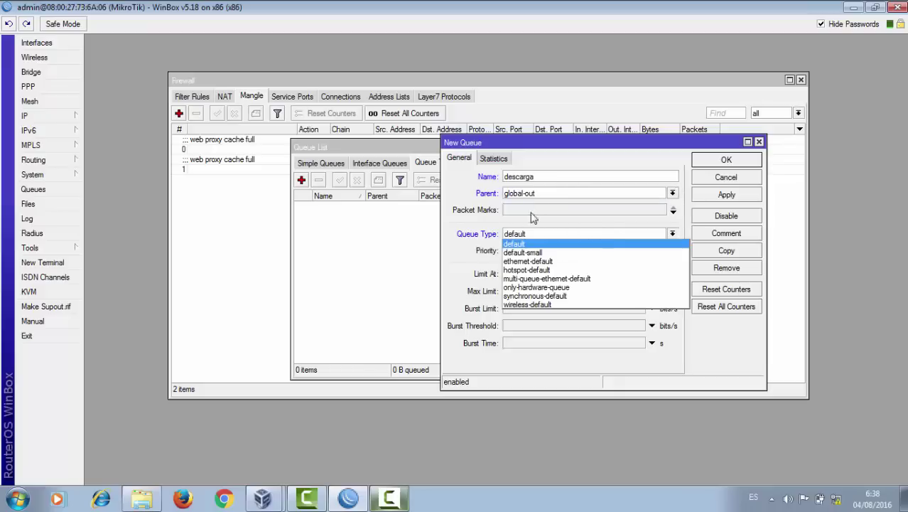
click(444, 233)
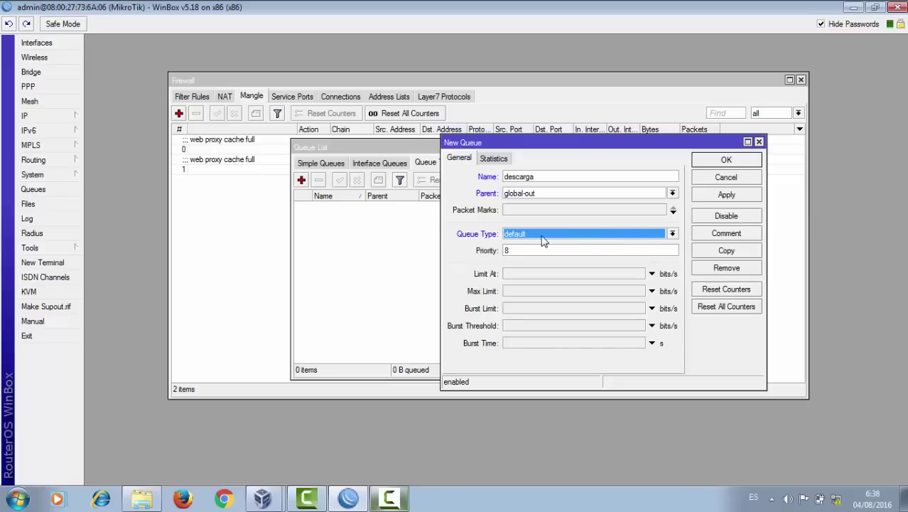
click(519, 251)
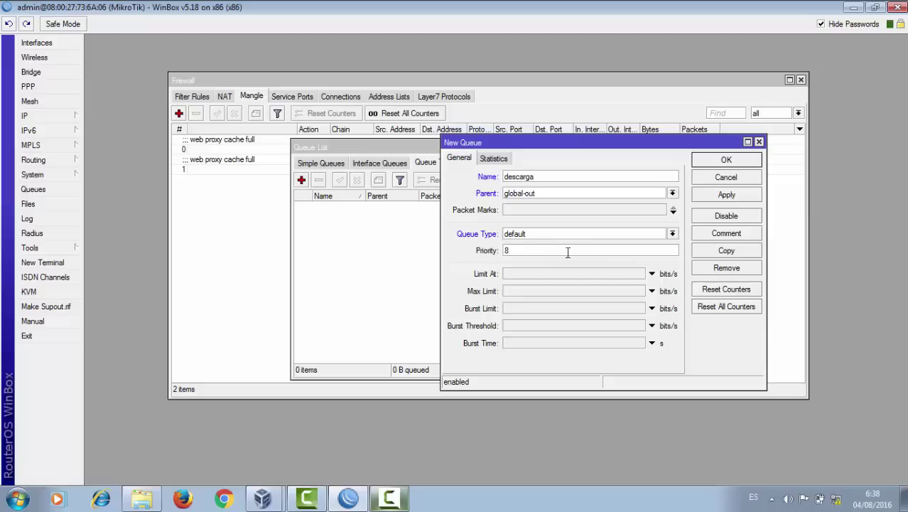
click(723, 196)
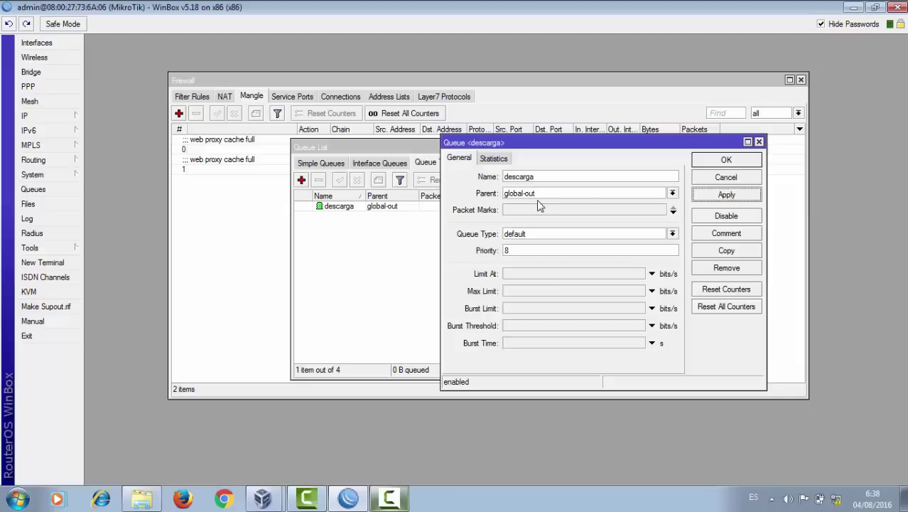
click(725, 161)
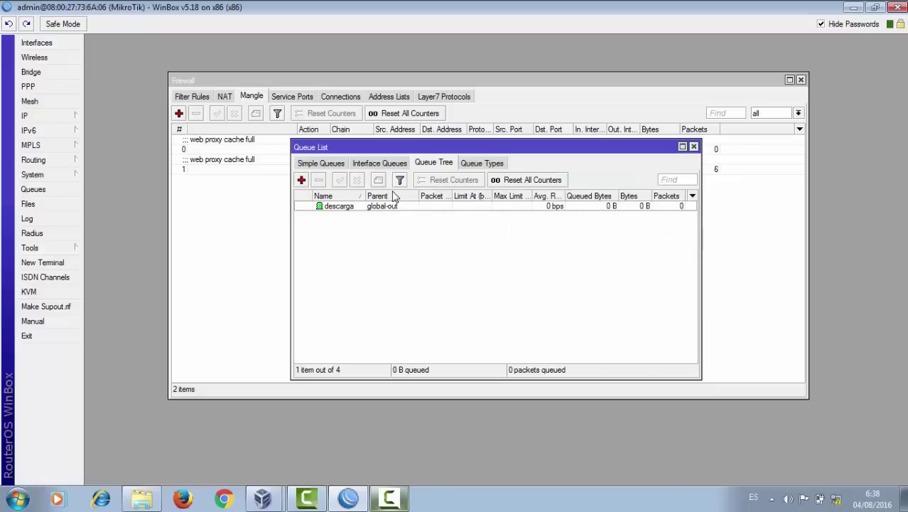
click(388, 498)
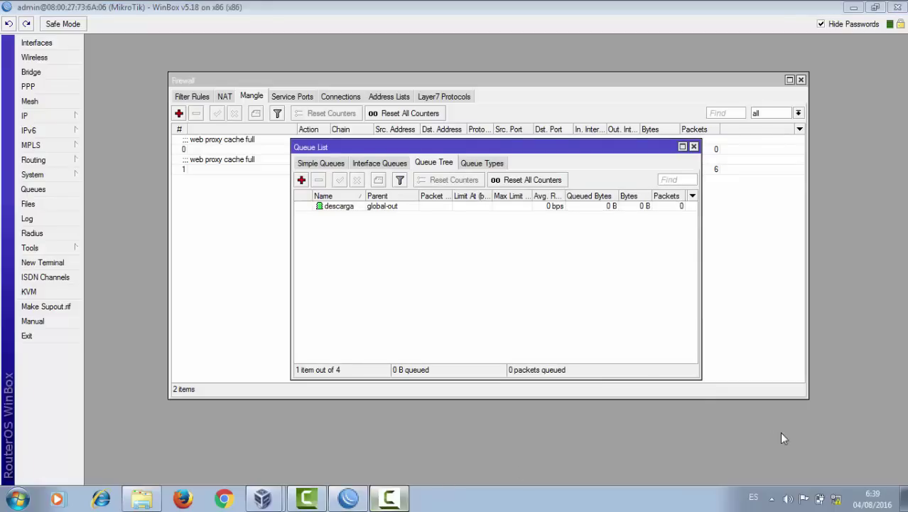
click(844, 434)
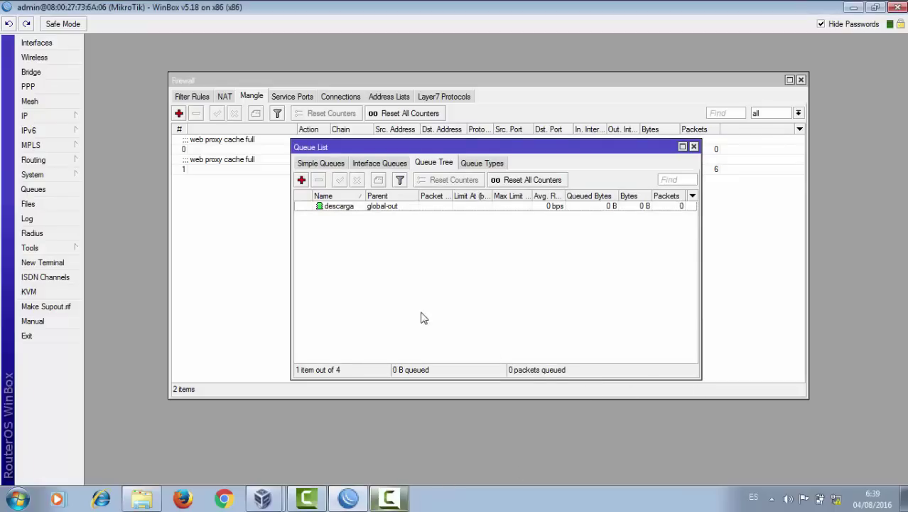
Assign the packet mark descarga to the descarga queue and save it
double_click(340, 207)
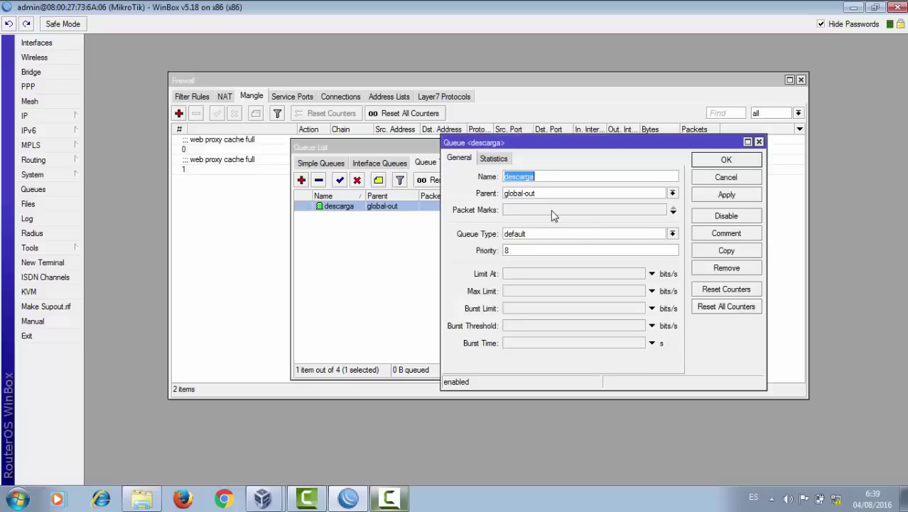
click(509, 211)
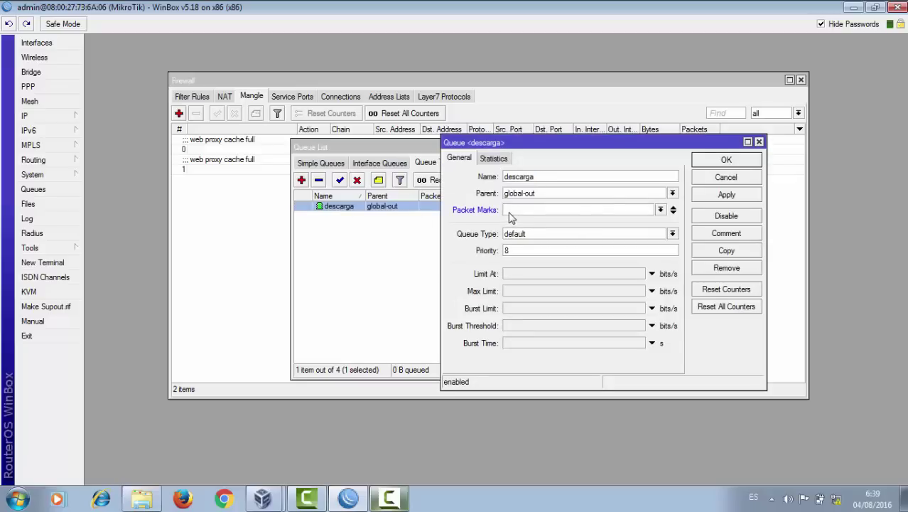
click(661, 210)
click(568, 227)
click(548, 207)
click(719, 196)
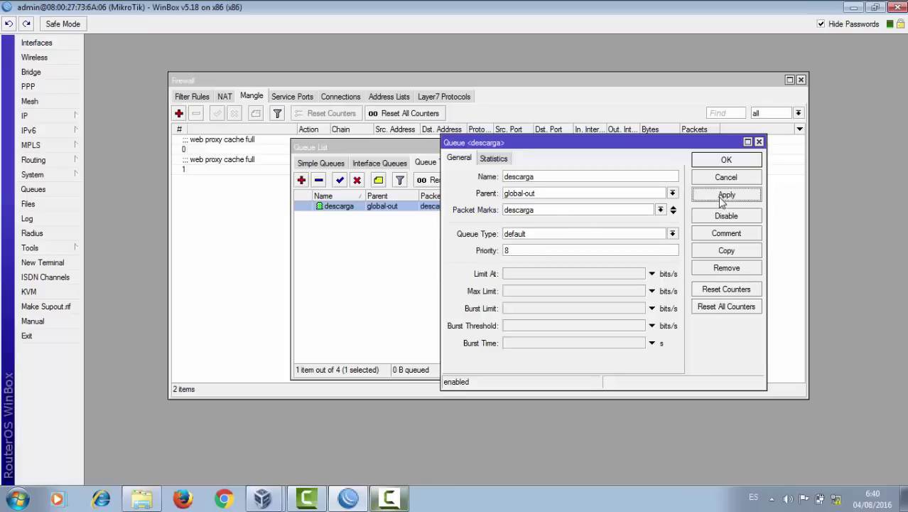
click(725, 160)
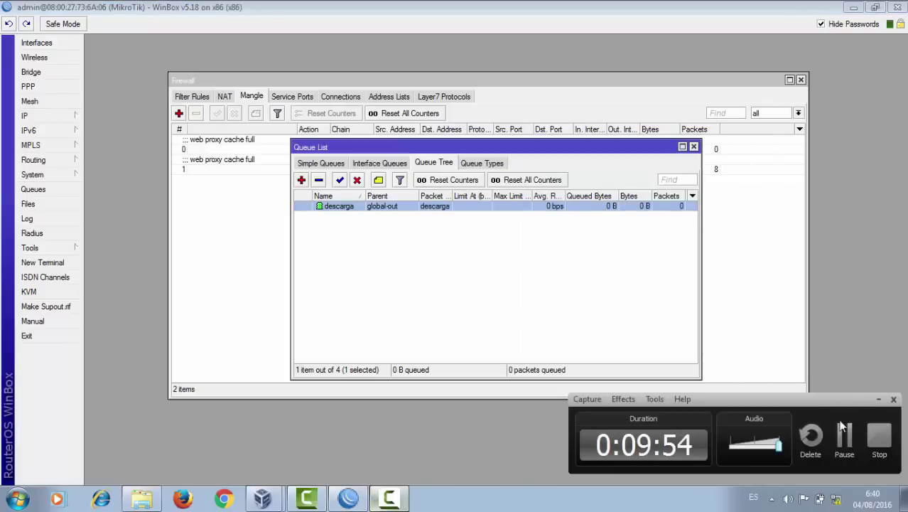
Set the descarga queue's Max Limit to 6M bits/s and save the queue
double_click(374, 206)
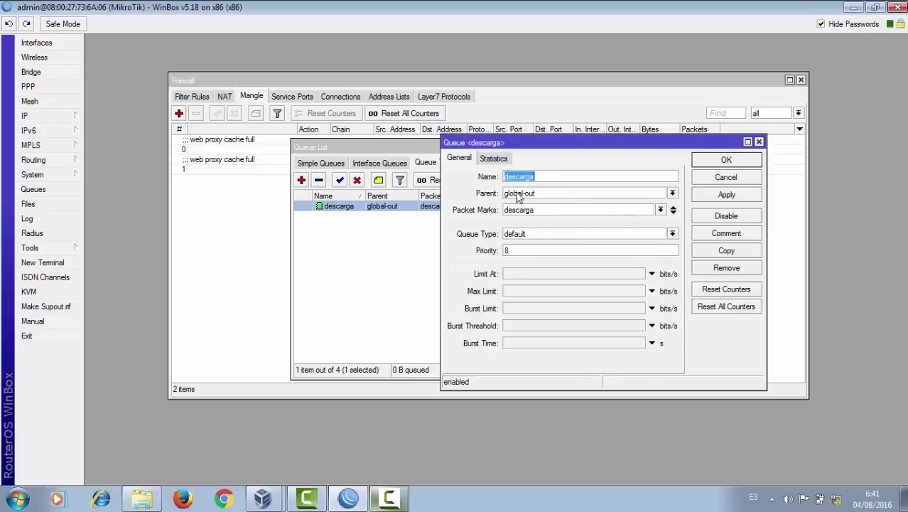
drag(537, 142, 494, 153)
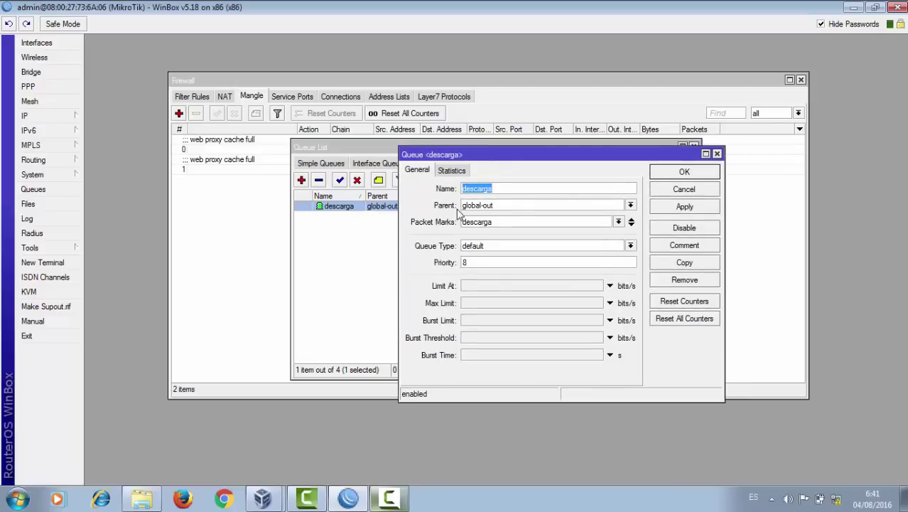
click(519, 207)
click(495, 249)
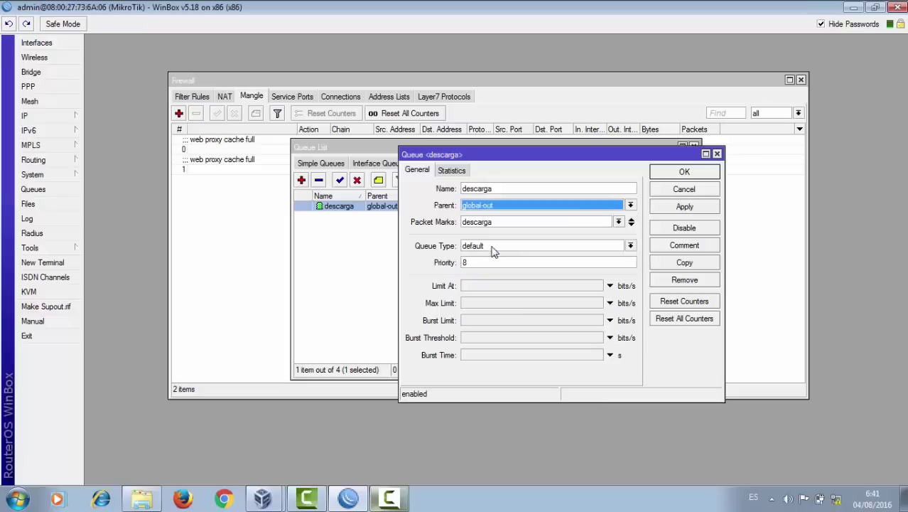
click(679, 206)
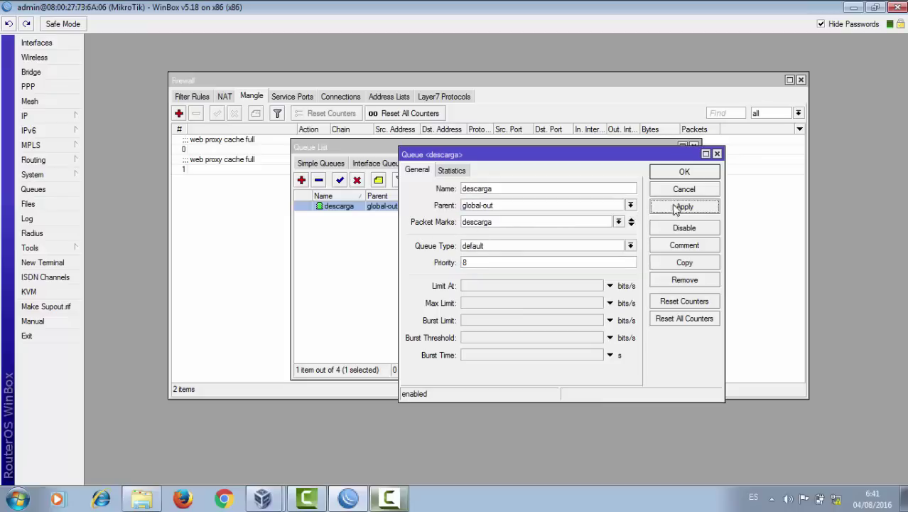
click(466, 302)
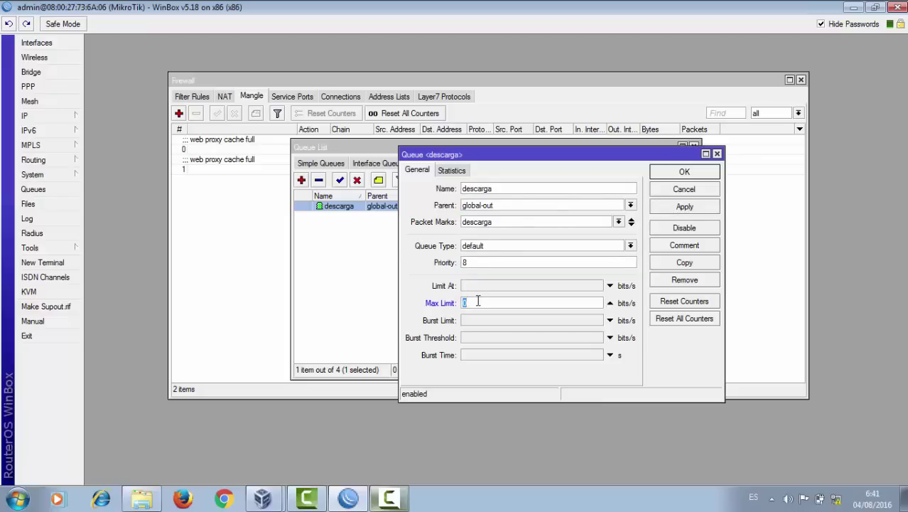
text(6m)
key(BackSpace)
text(M)
click(479, 302)
click(674, 212)
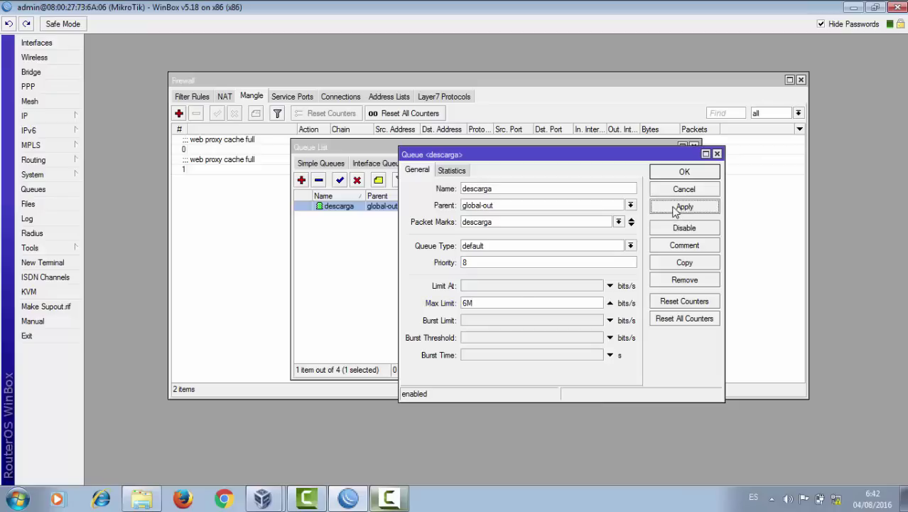
click(683, 172)
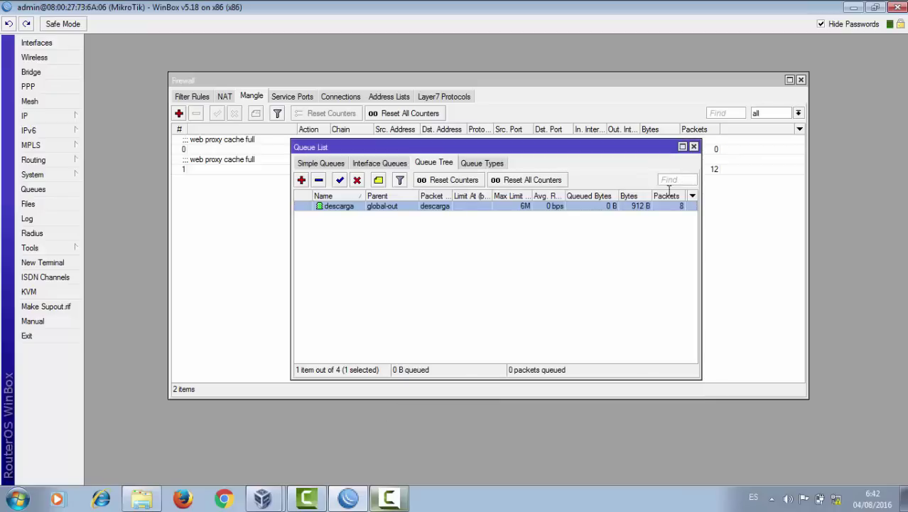
click(388, 498)
click(845, 436)
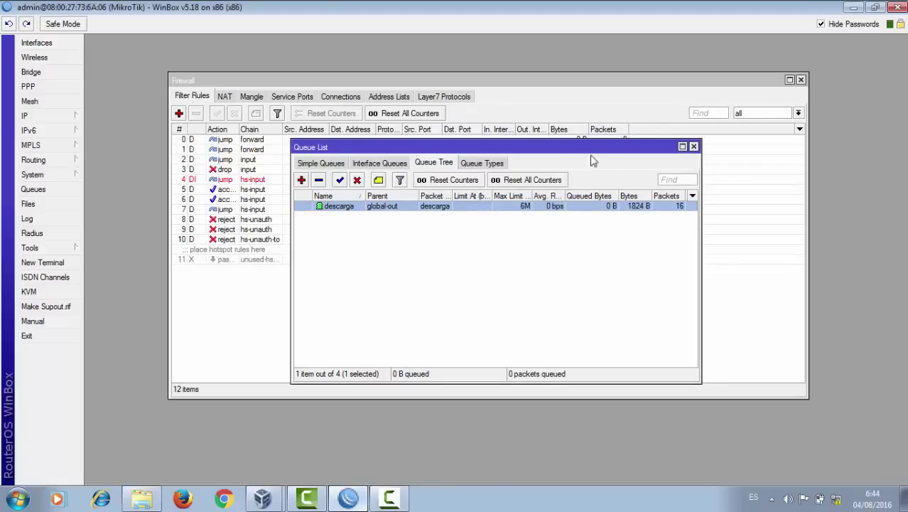
Close the queue and firewall windows, then reopen the firewall and start a new filter rule with the chain input
click(694, 148)
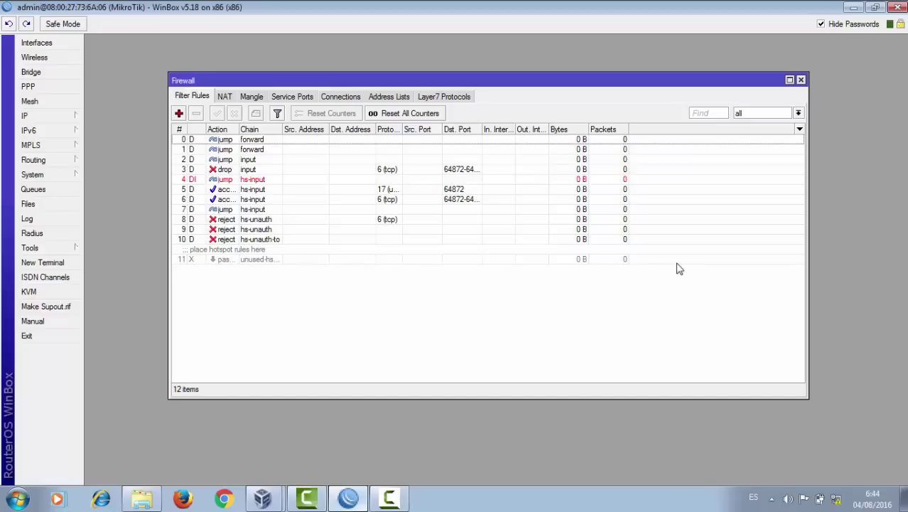
click(800, 80)
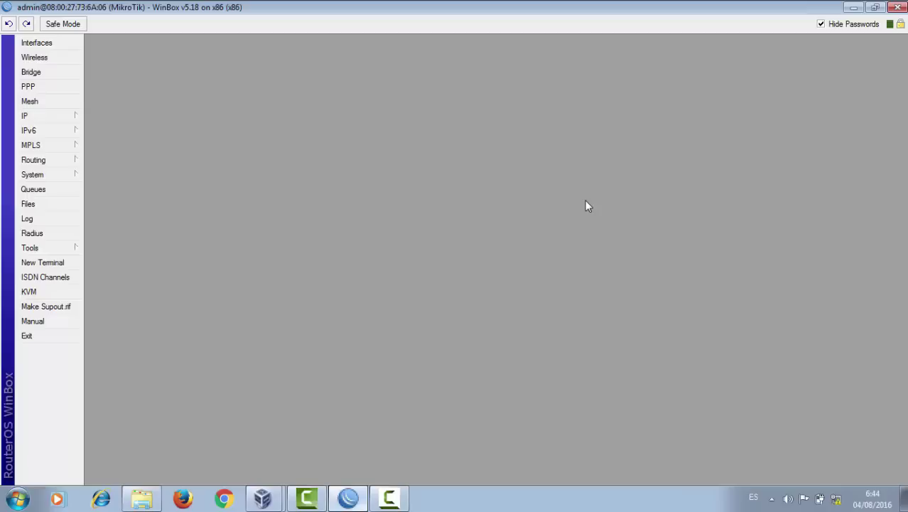
click(47, 116)
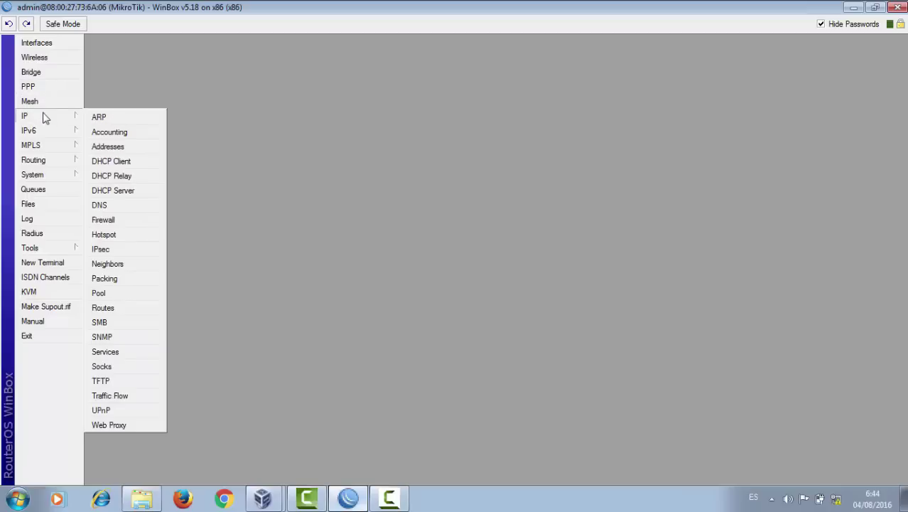
click(140, 220)
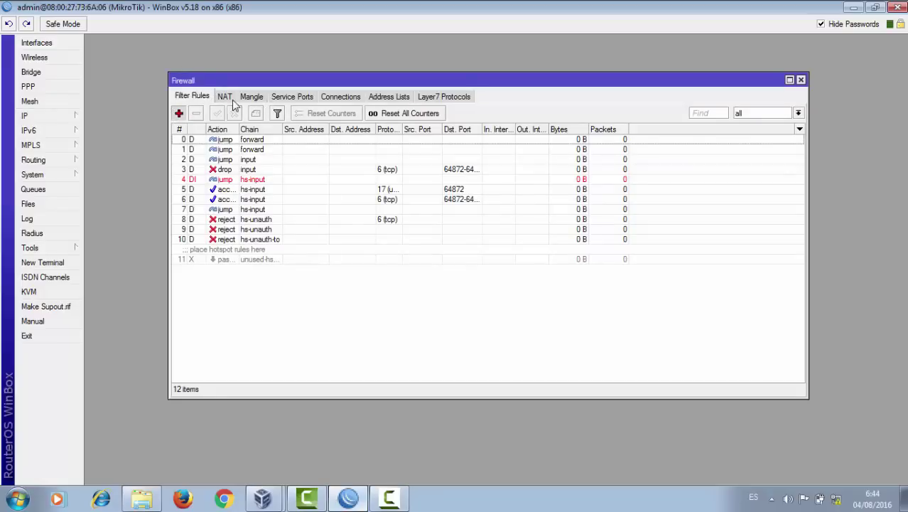
click(179, 115)
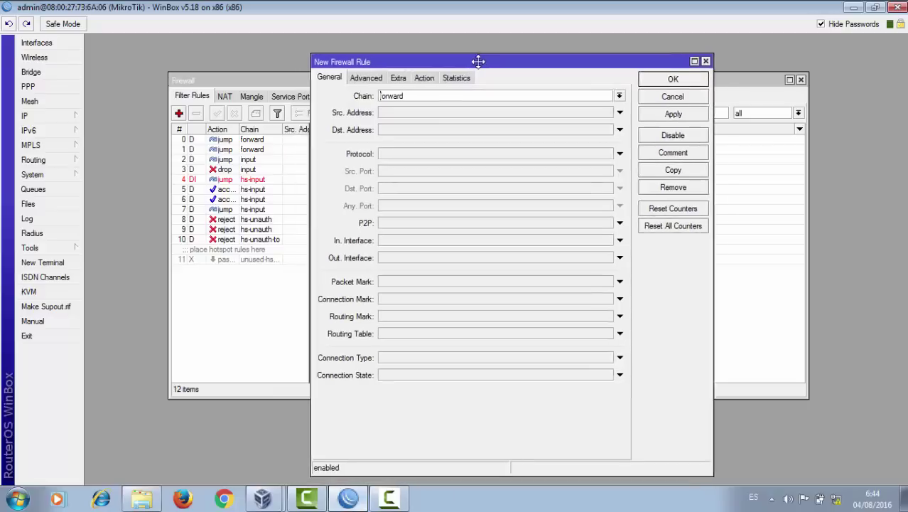
drag(478, 62, 491, 60)
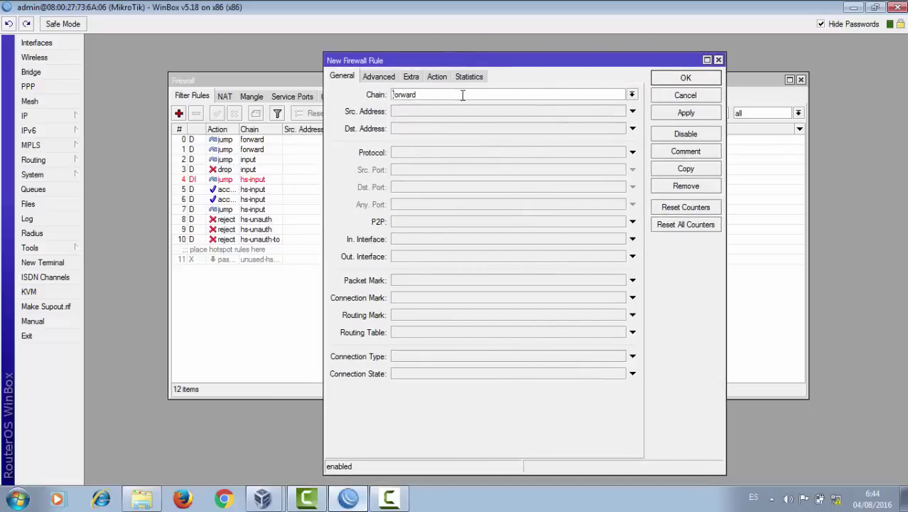
click(631, 95)
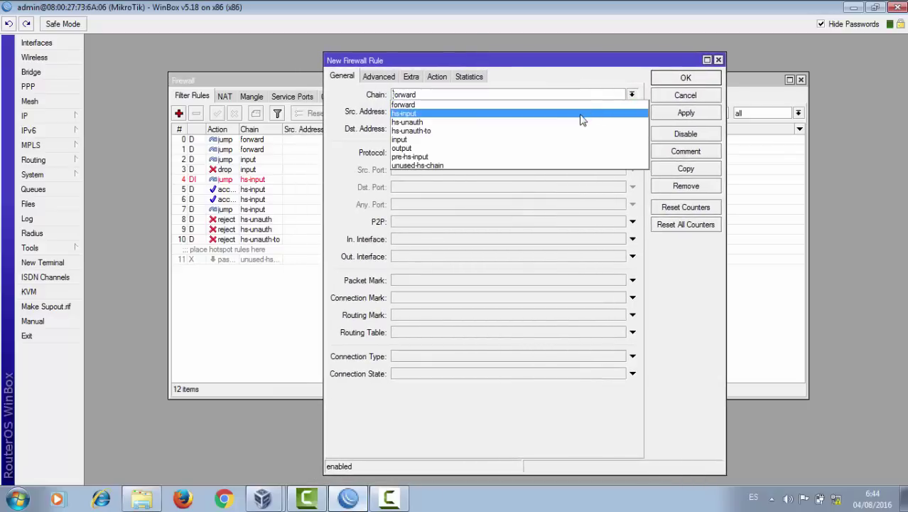
click(527, 139)
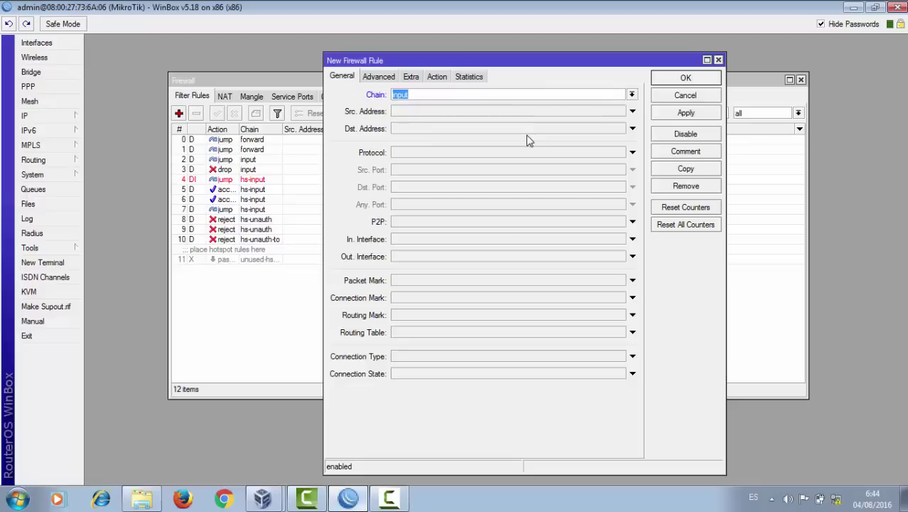
Set the new filter rule's protocol to 6 (tcp) and its incoming interface to WAN
click(450, 152)
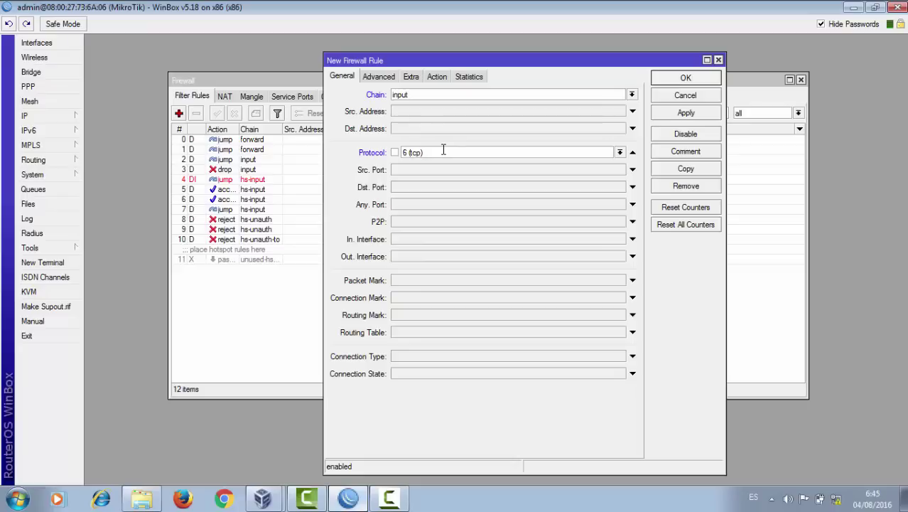
click(405, 245)
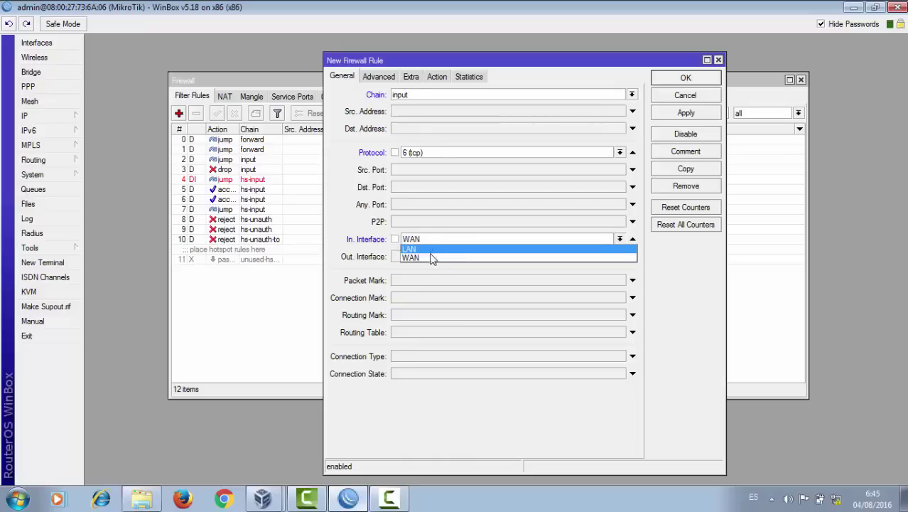
click(429, 257)
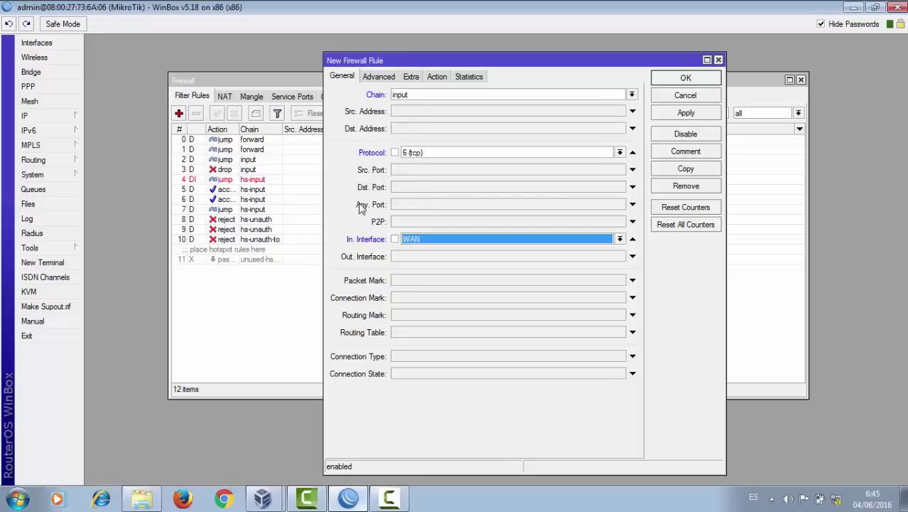
Set the new filter rule's destination port to 8080 and its action to drop
click(404, 187)
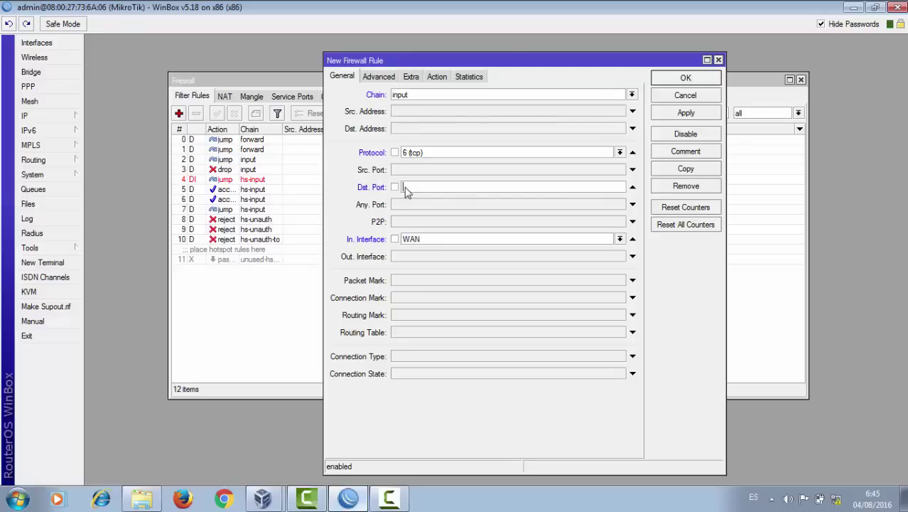
text(8080)
click(436, 77)
click(457, 95)
click(356, 81)
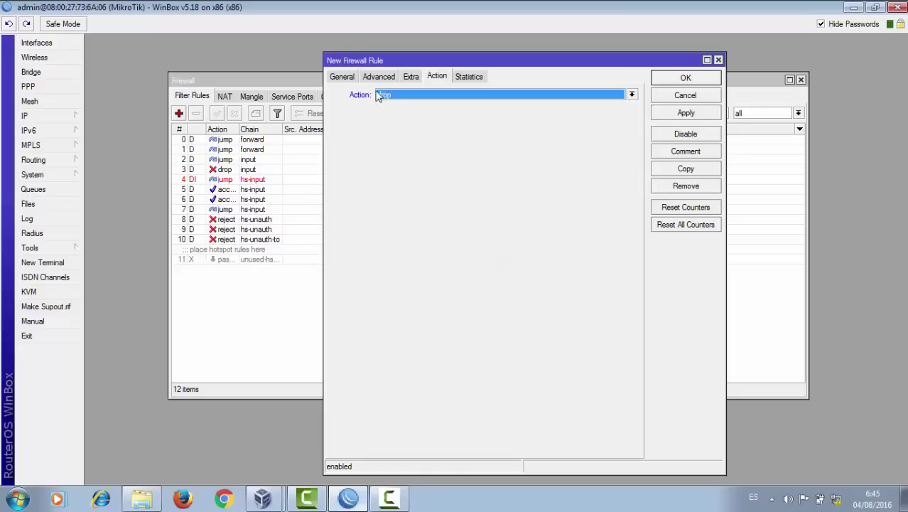
Review the new filter rule's general settings and action, and apply the rule
click(348, 77)
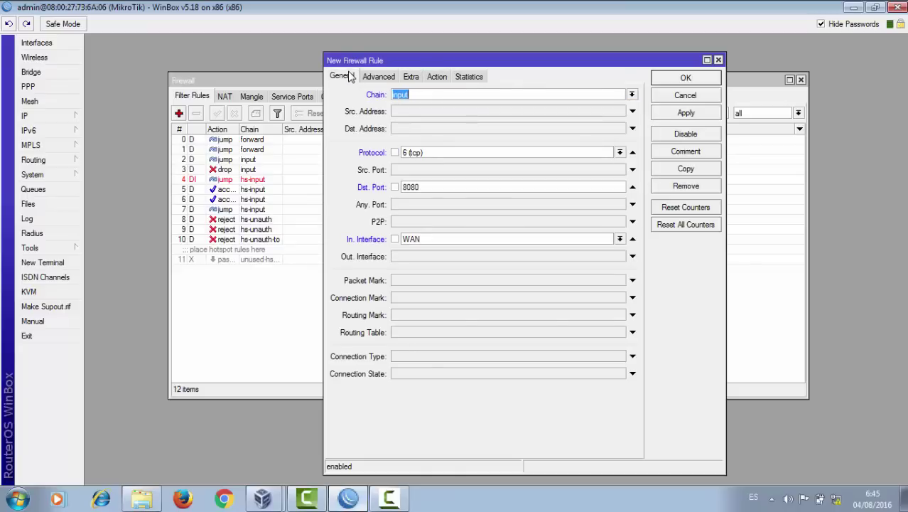
click(437, 78)
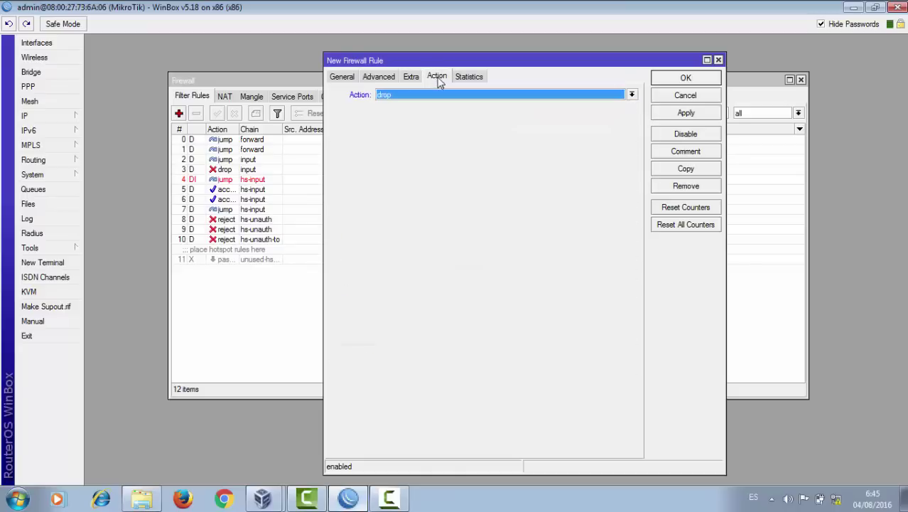
click(345, 77)
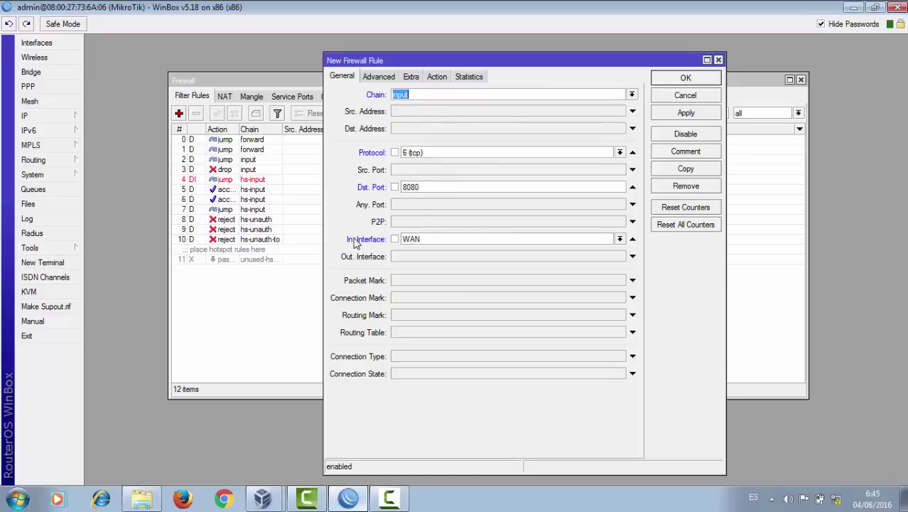
click(437, 76)
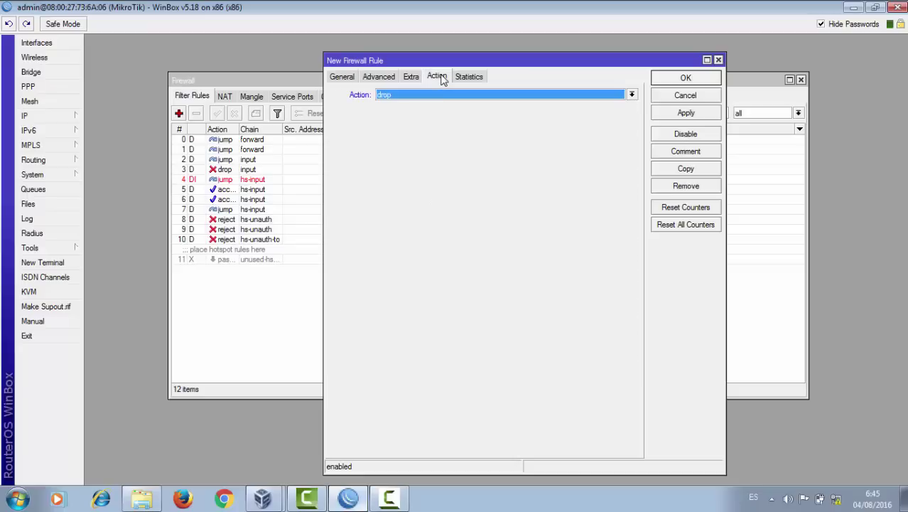
click(343, 77)
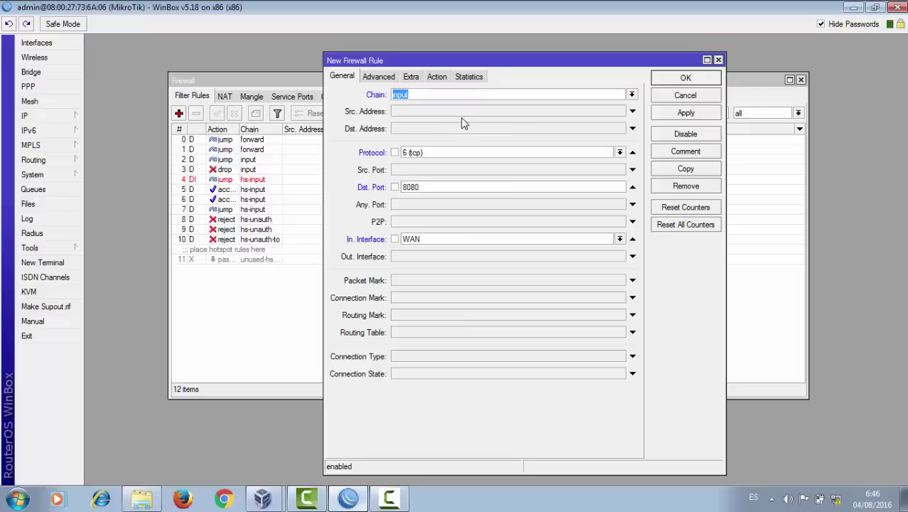
click(428, 93)
click(437, 77)
click(686, 114)
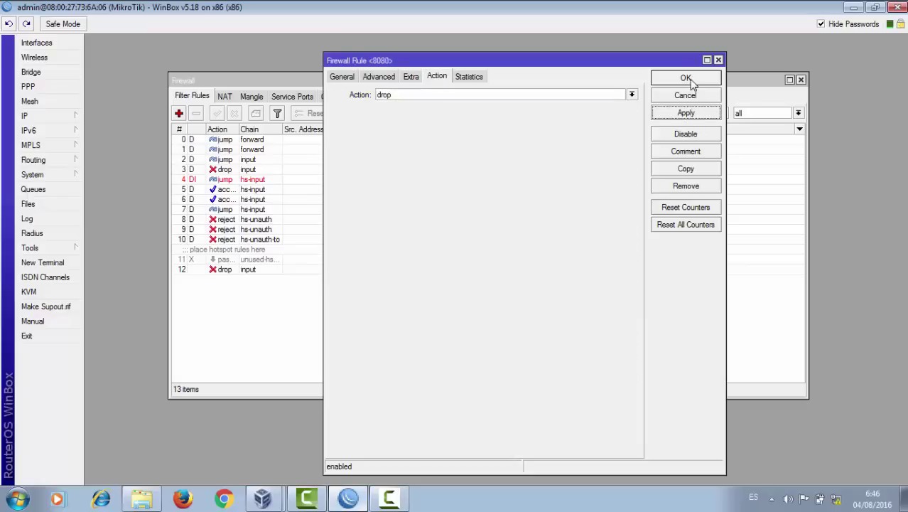
Examine the web cache proxy NAT rule's matching conditions and redirect action, and close the rule
click(264, 78)
click(224, 97)
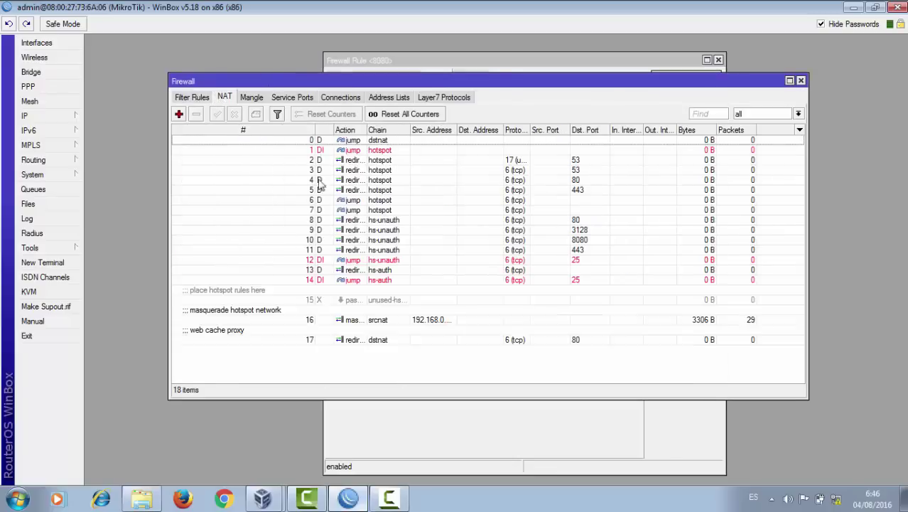
click(254, 332)
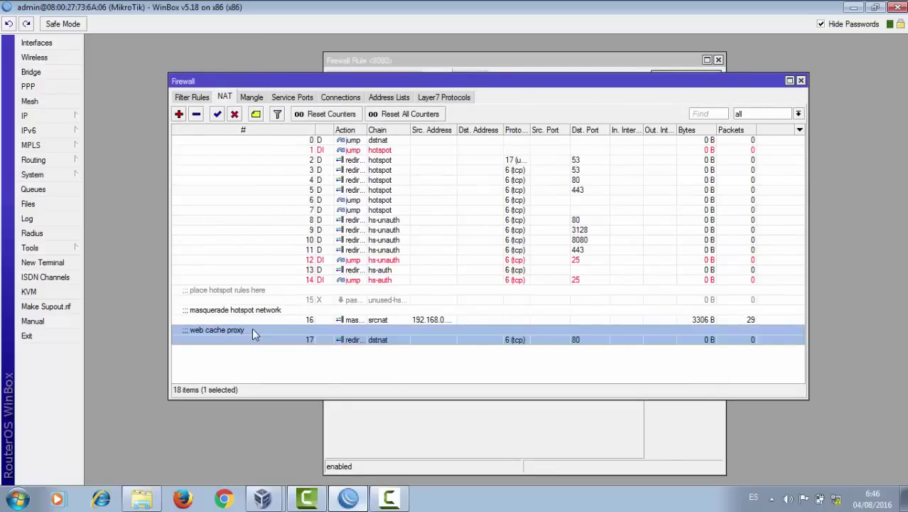
double_click(314, 340)
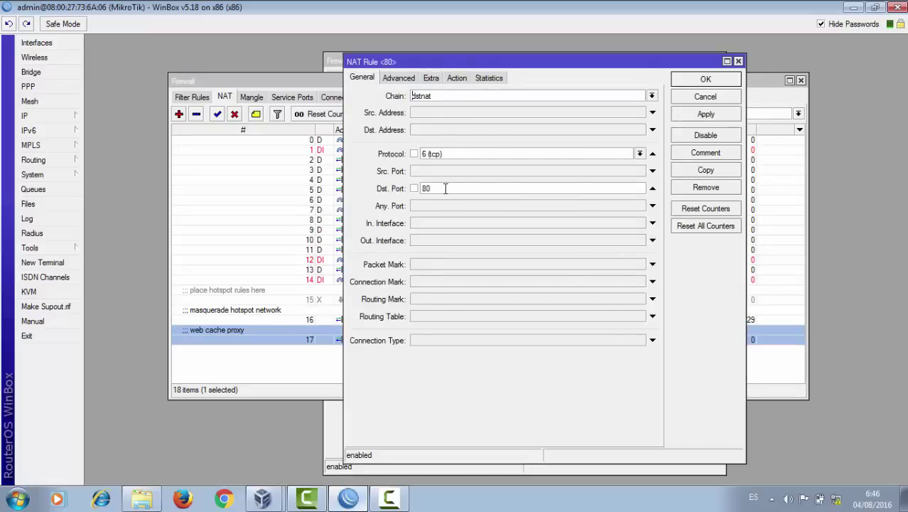
click(457, 78)
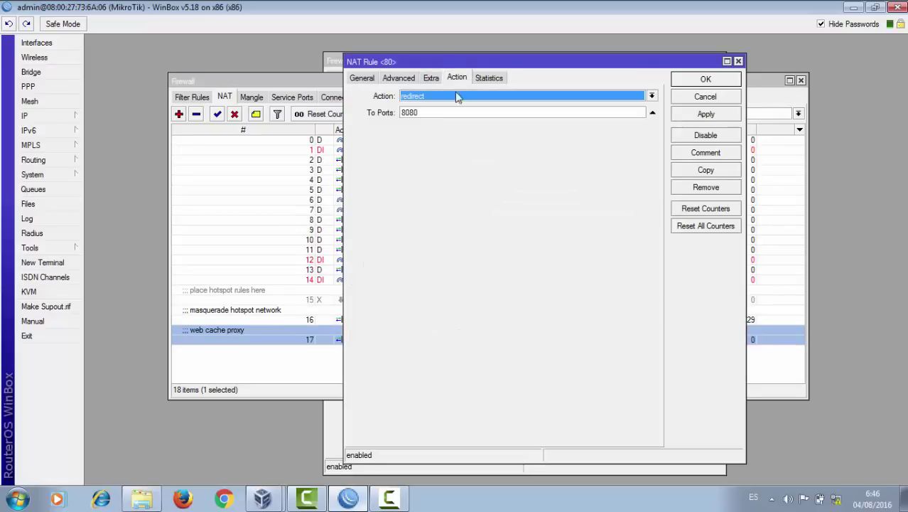
click(361, 81)
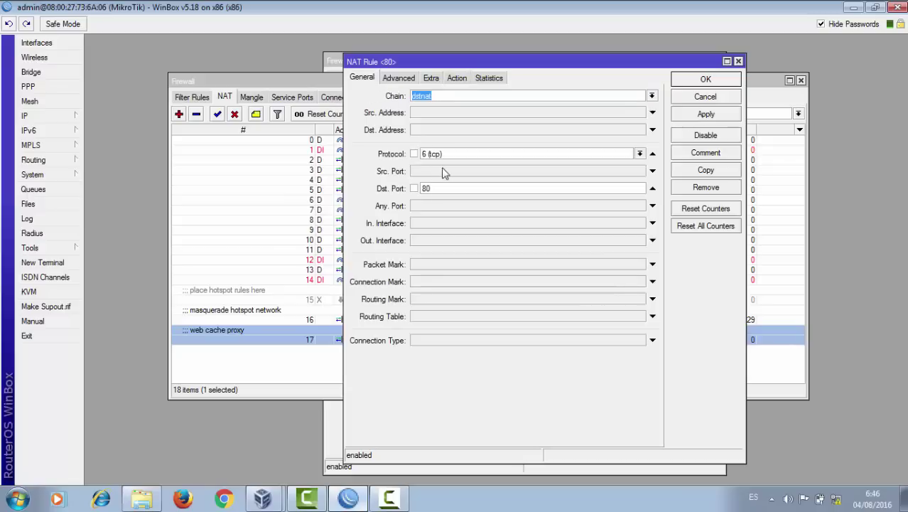
click(457, 78)
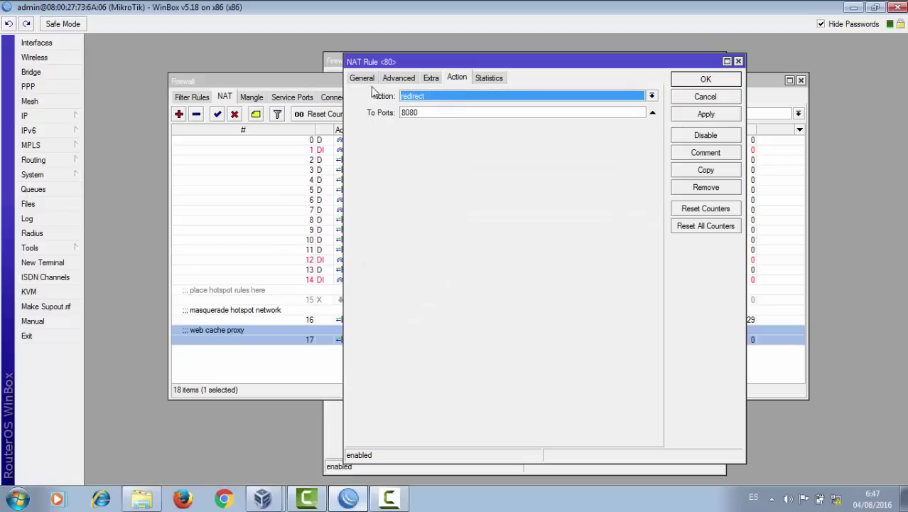
click(399, 79)
click(362, 80)
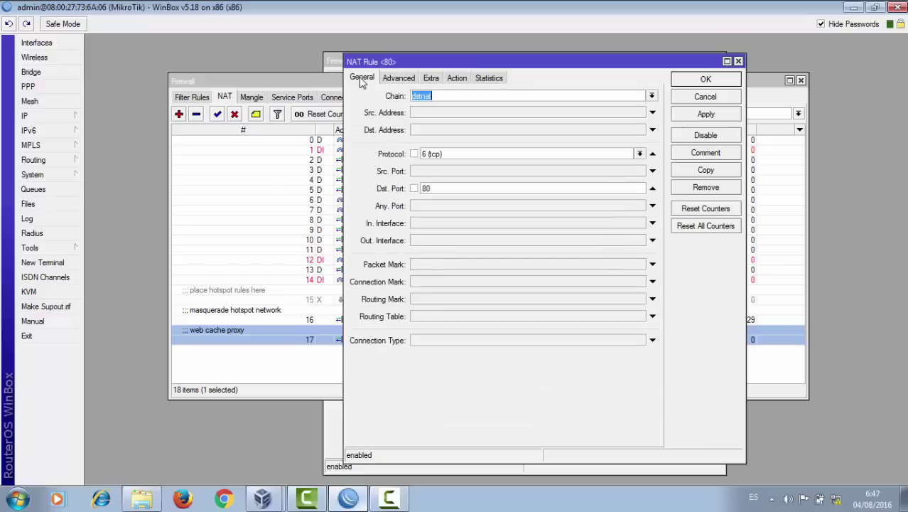
click(397, 78)
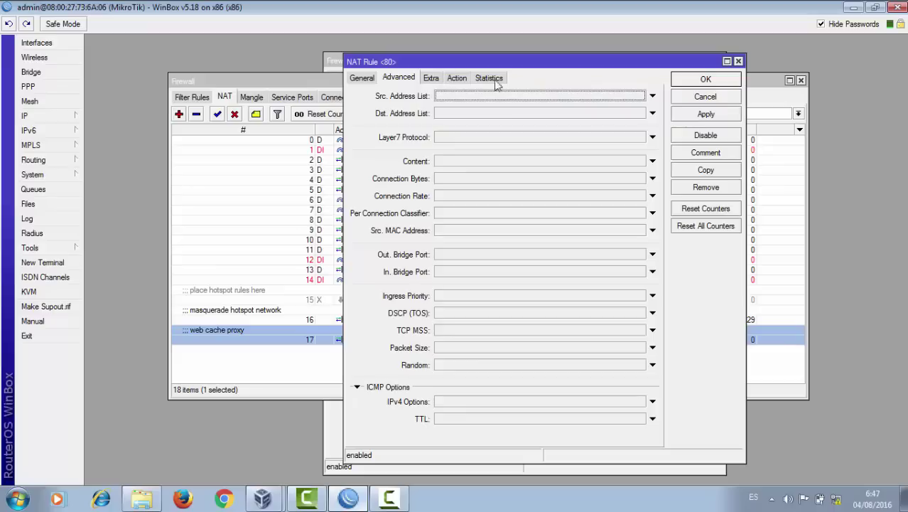
click(703, 81)
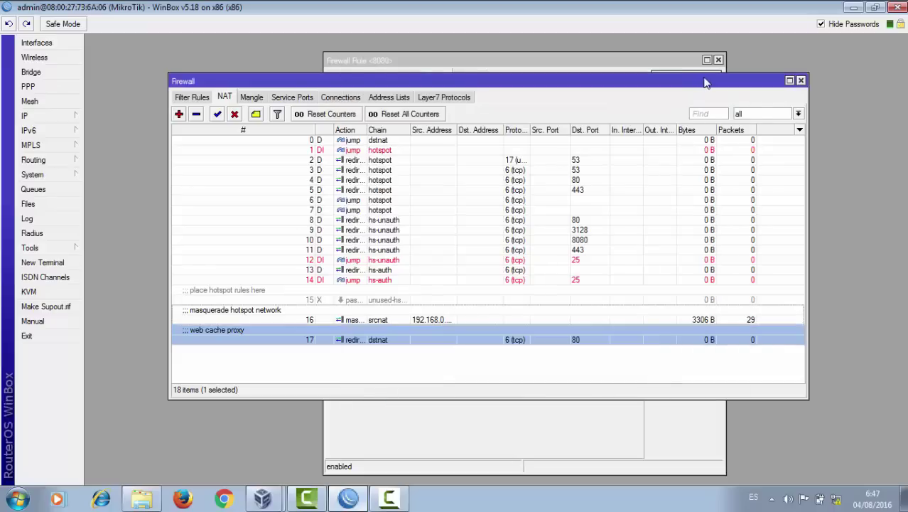
Add the comment BLOQUEAR ATAQUES AL WEB PROXY to the port 8080 drop rule and save the rule
click(480, 61)
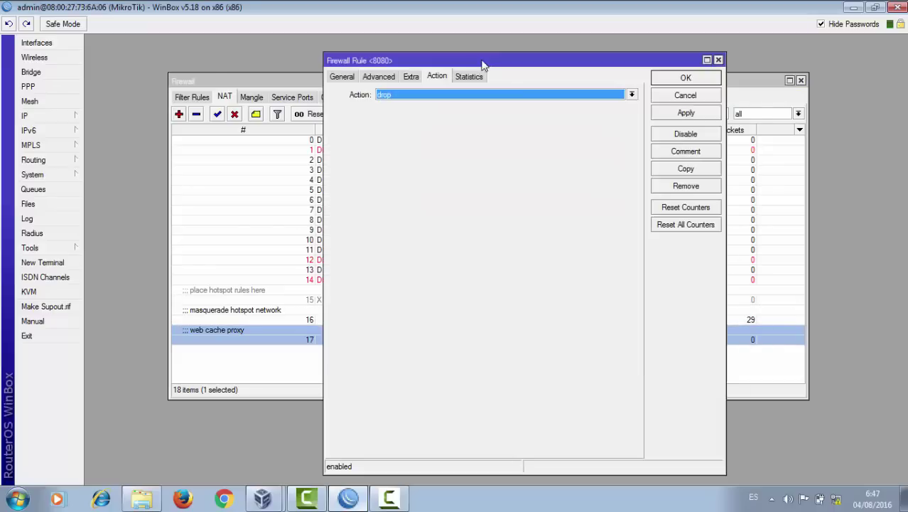
click(418, 97)
click(405, 133)
click(349, 76)
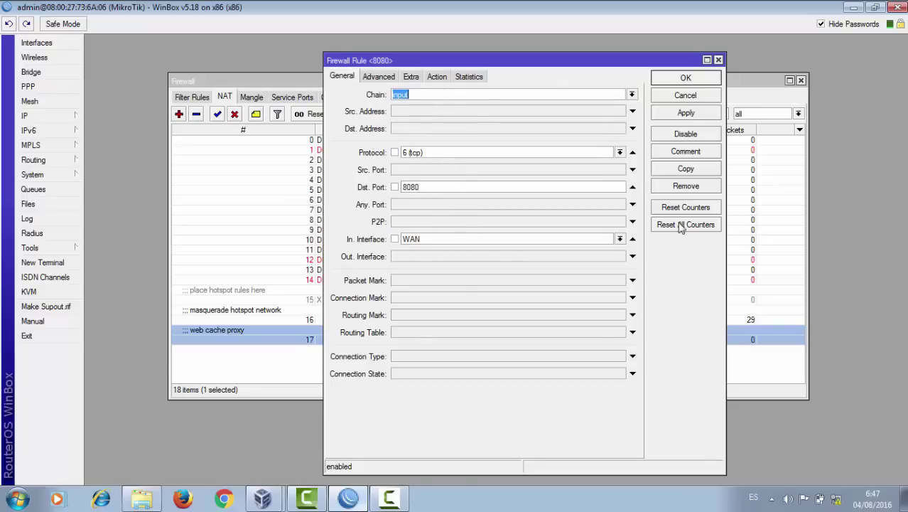
click(685, 153)
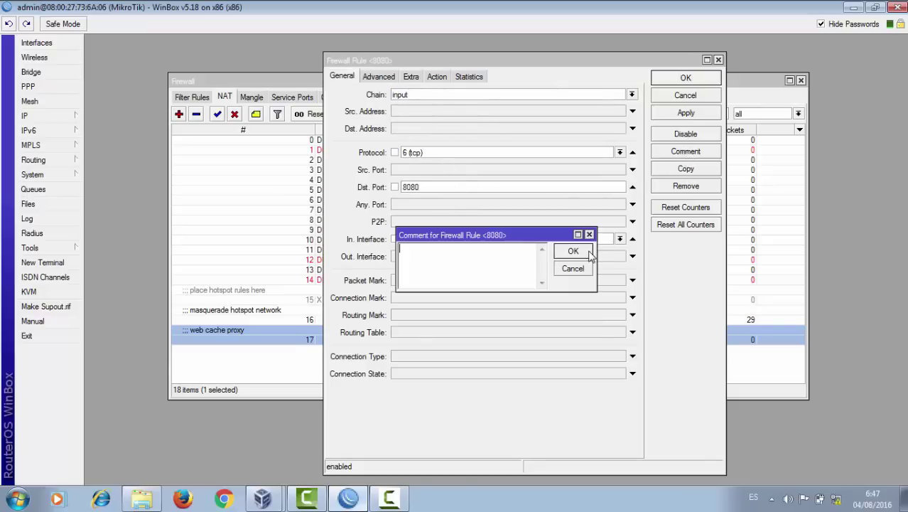
text(BLOQUEAR ATAQUES)
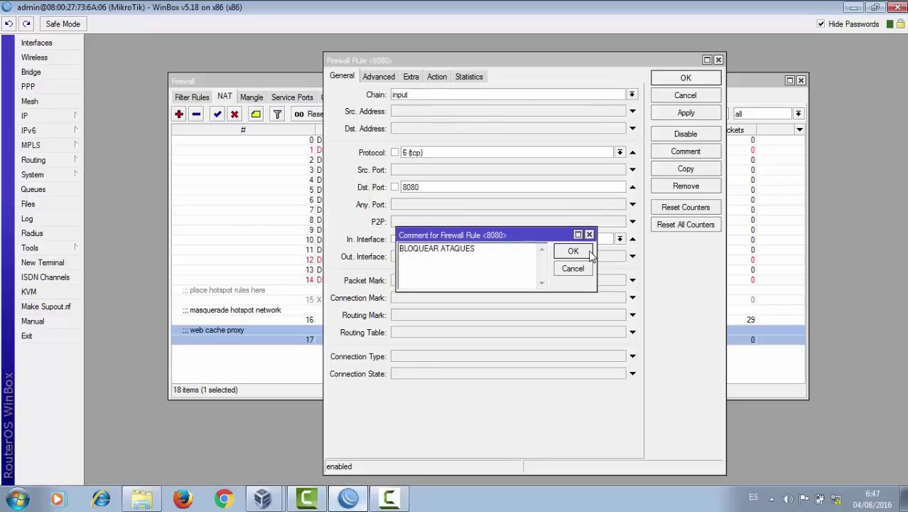
text( AL WR)
text(WE)
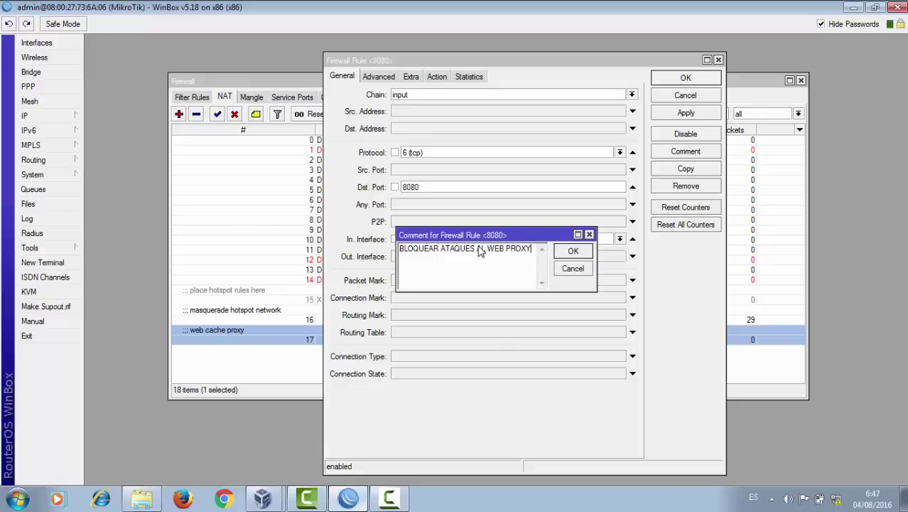
click(566, 251)
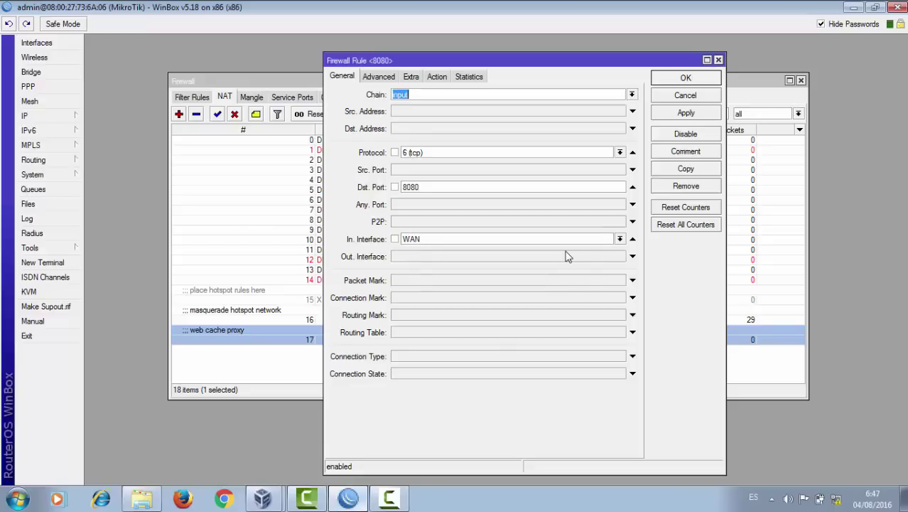
click(683, 114)
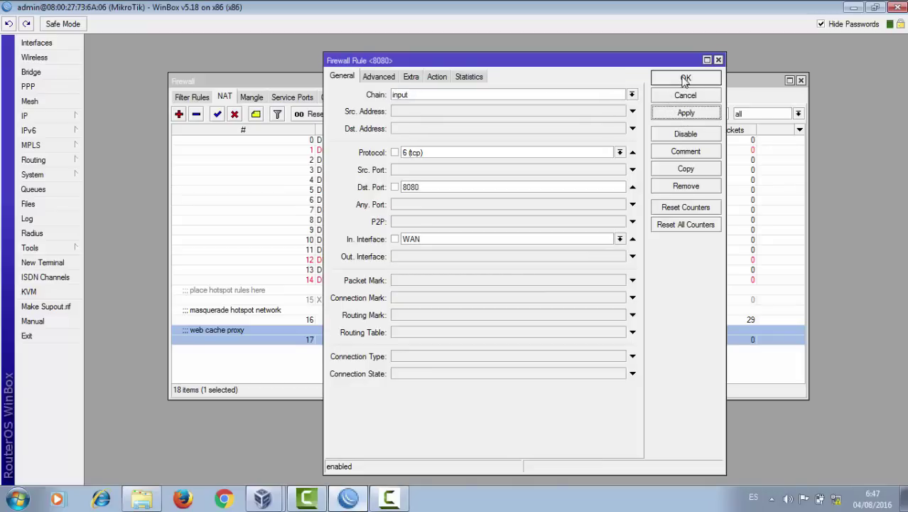
click(684, 78)
Check the commented drop rule in the filter rules list and close the firewall window
click(193, 98)
click(307, 274)
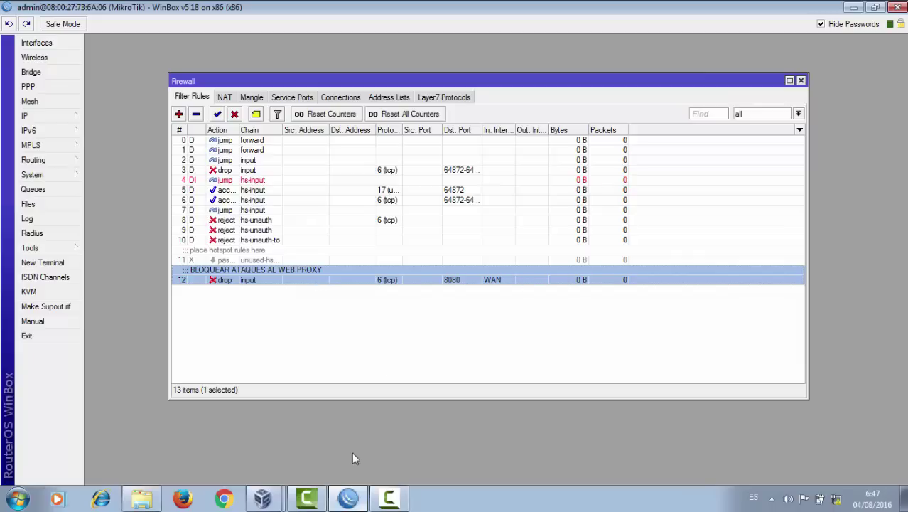
click(388, 497)
click(724, 331)
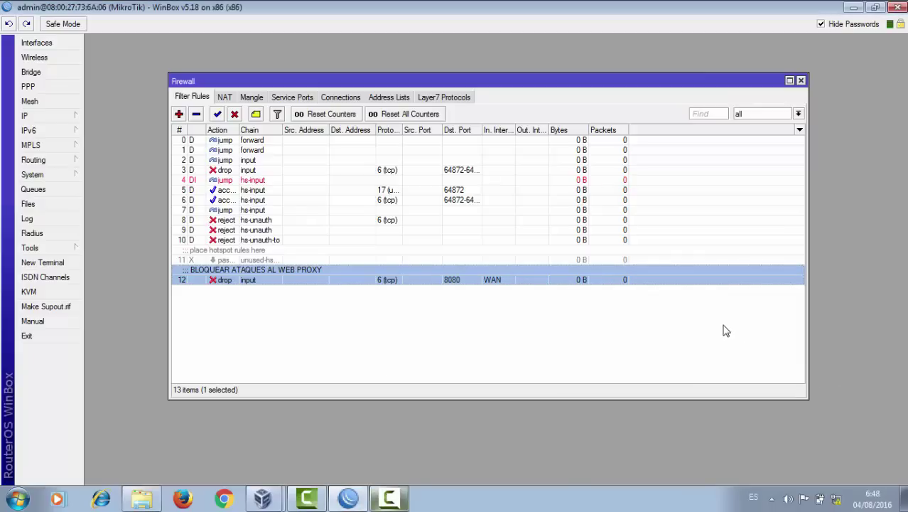
click(801, 81)
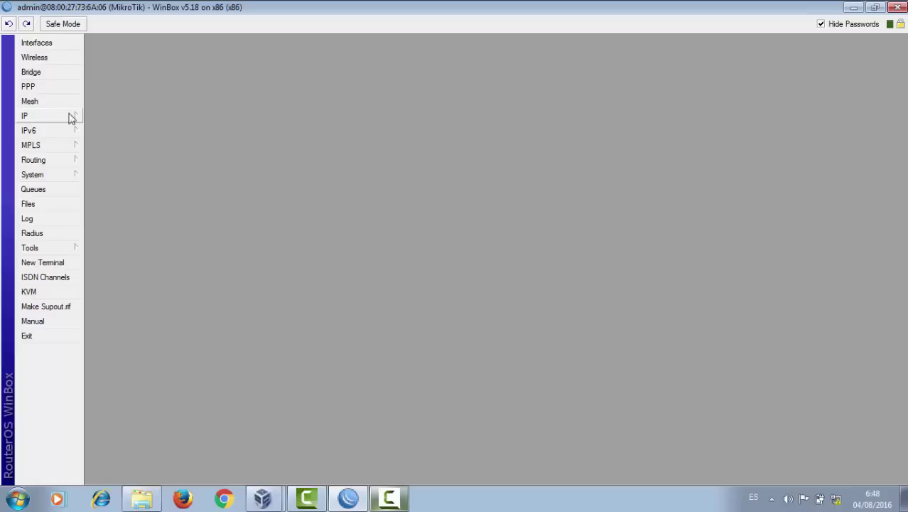
Disable Transparent Proxy in the hotspot user profile PALN 200 K and save the profile
click(46, 119)
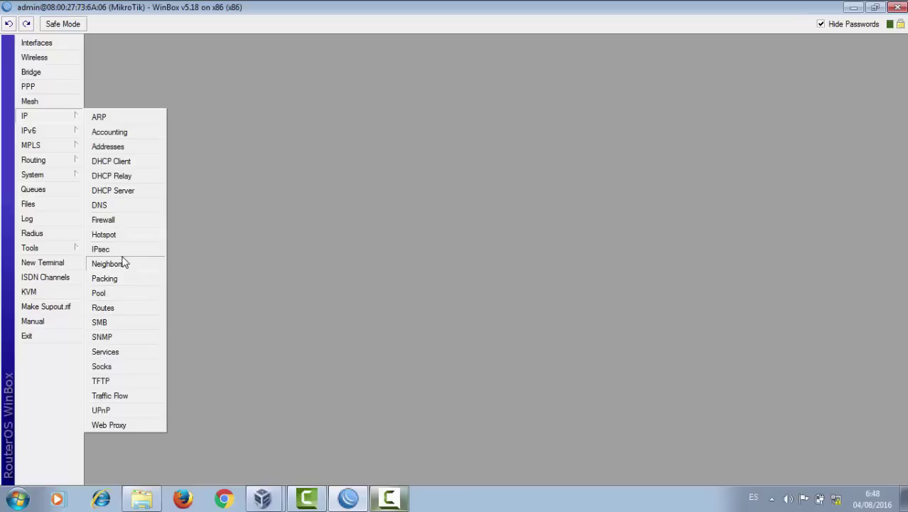
click(118, 233)
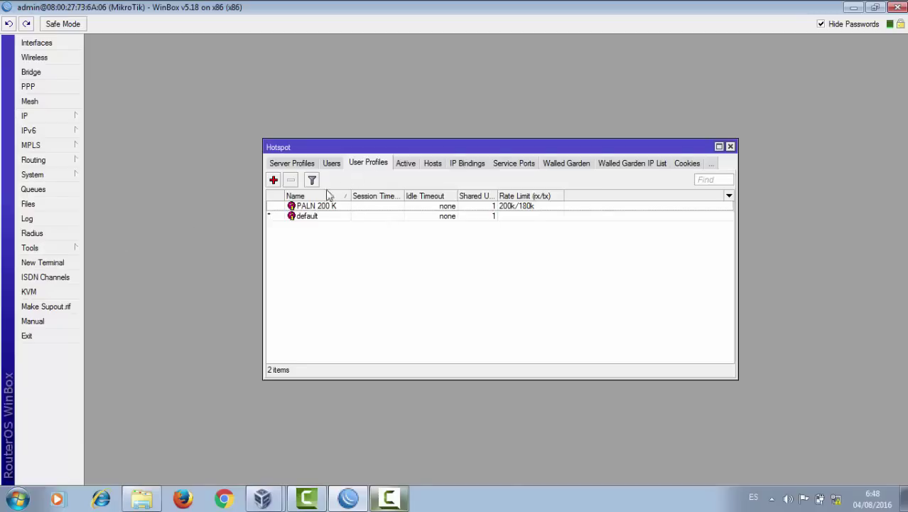
click(331, 166)
click(371, 166)
click(334, 207)
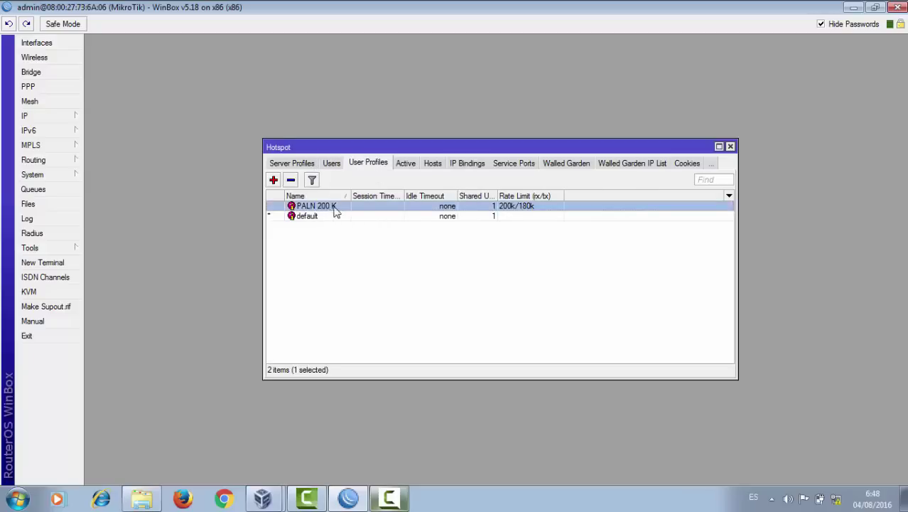
double_click(362, 208)
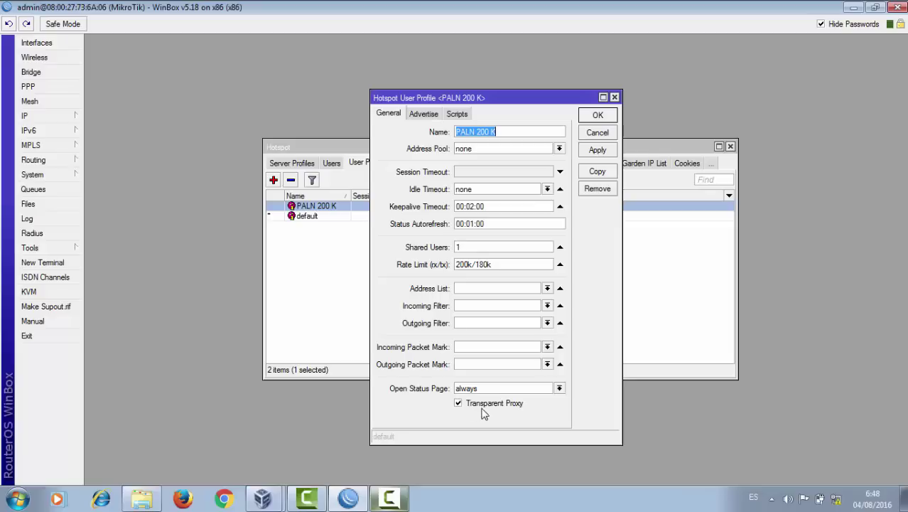
click(458, 403)
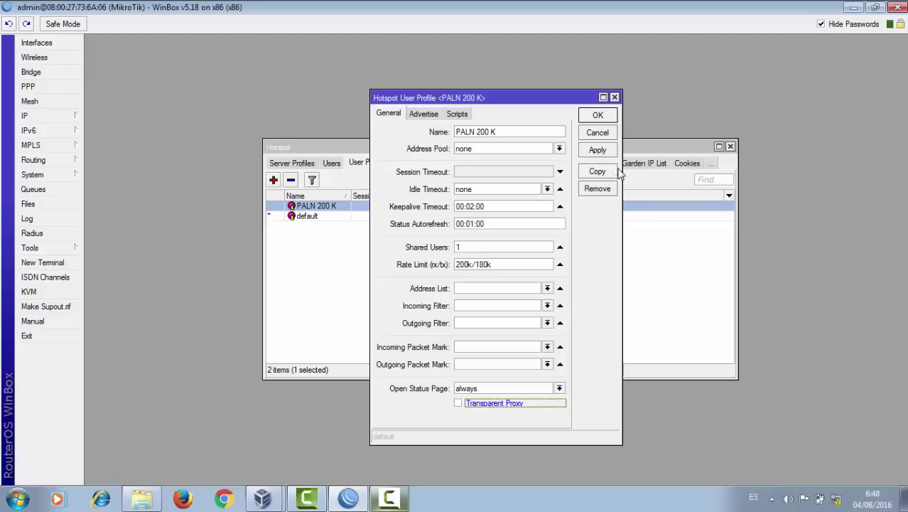
click(600, 153)
click(598, 119)
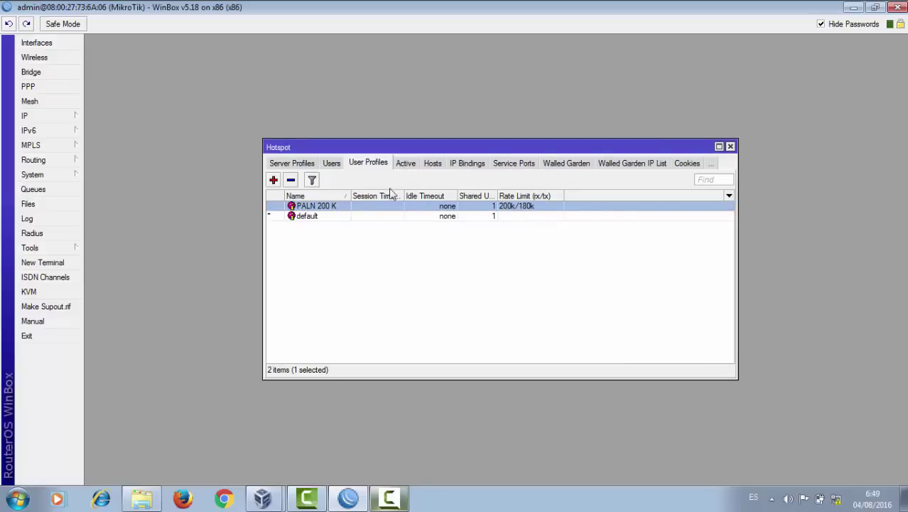
Display the list of hotspot users to check their assigned profiles
click(331, 164)
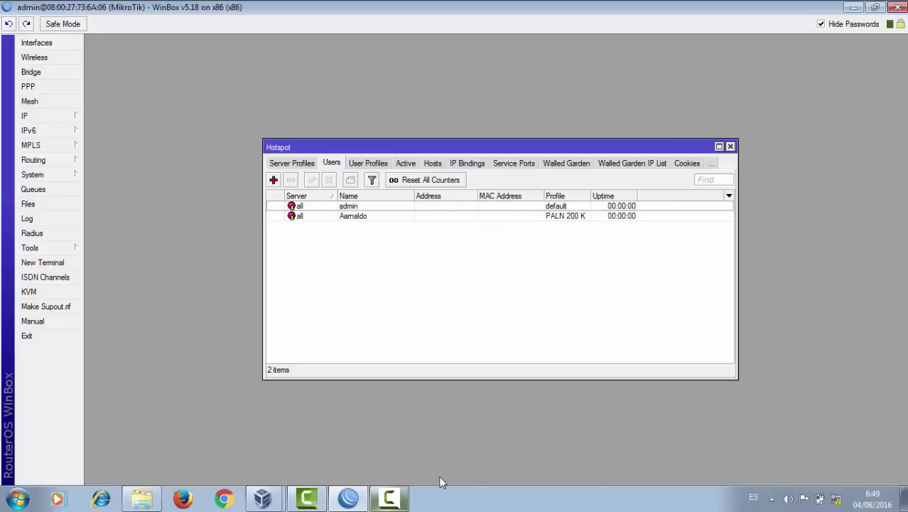
click(389, 497)
click(844, 437)
Display the firewall's NAT rules and check the hotspot entries and the web cache proxy redirect rule
click(41, 117)
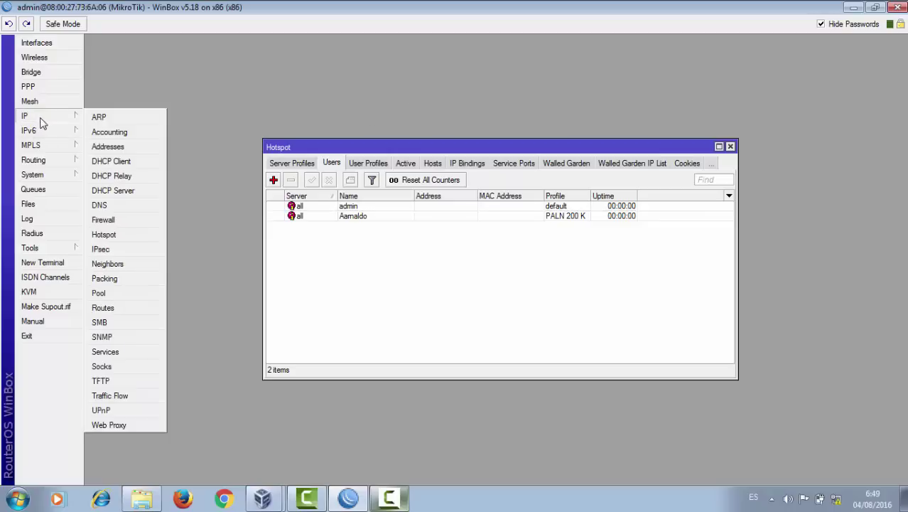
click(103, 220)
click(227, 99)
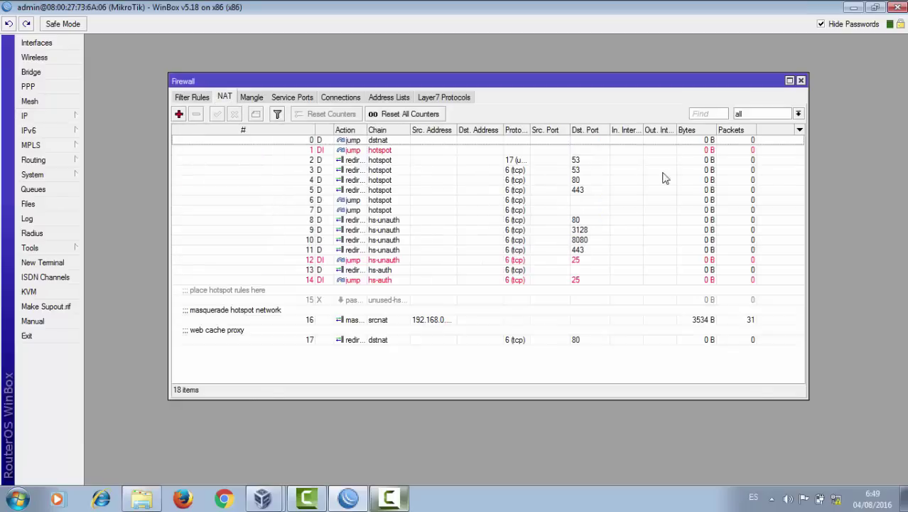
click(593, 182)
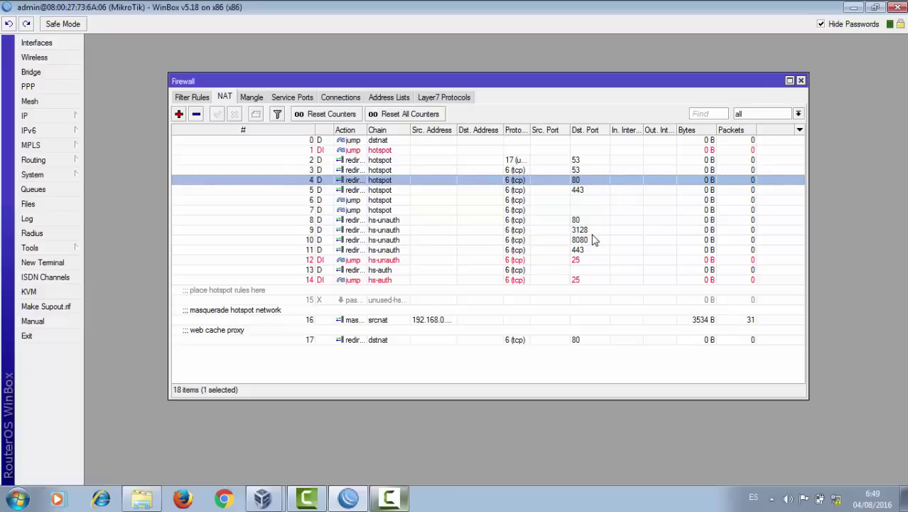
click(525, 340)
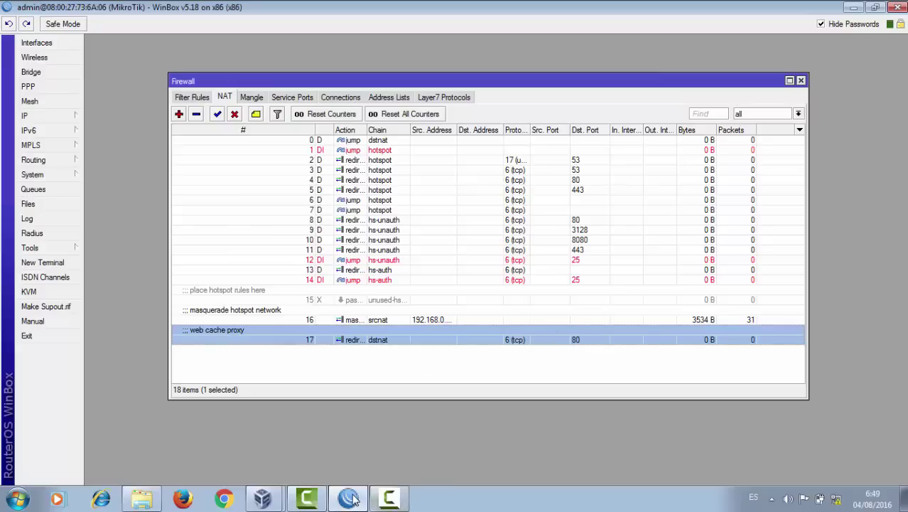
click(348, 300)
key(super+d)
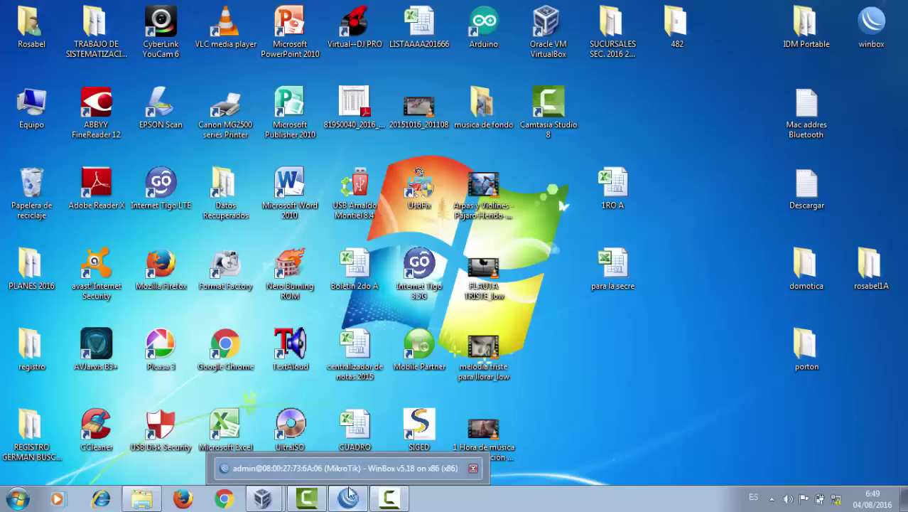
key(super+d)
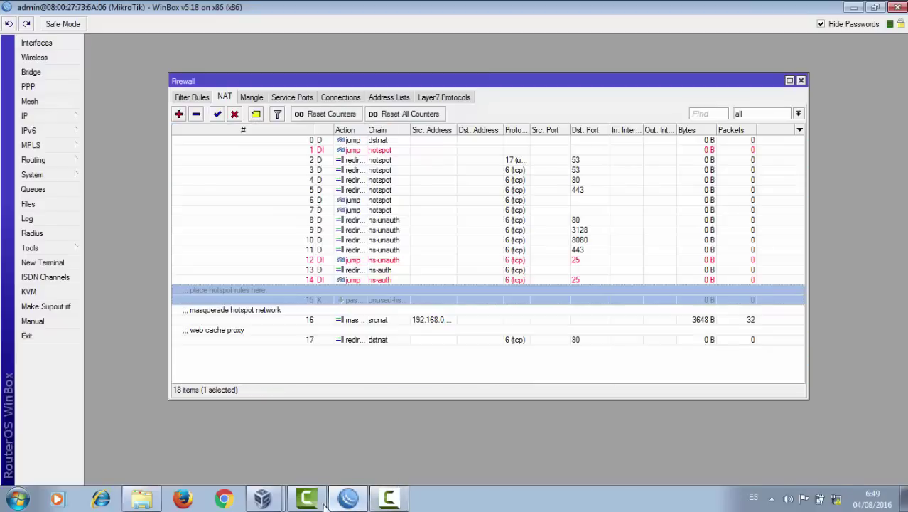
click(348, 498)
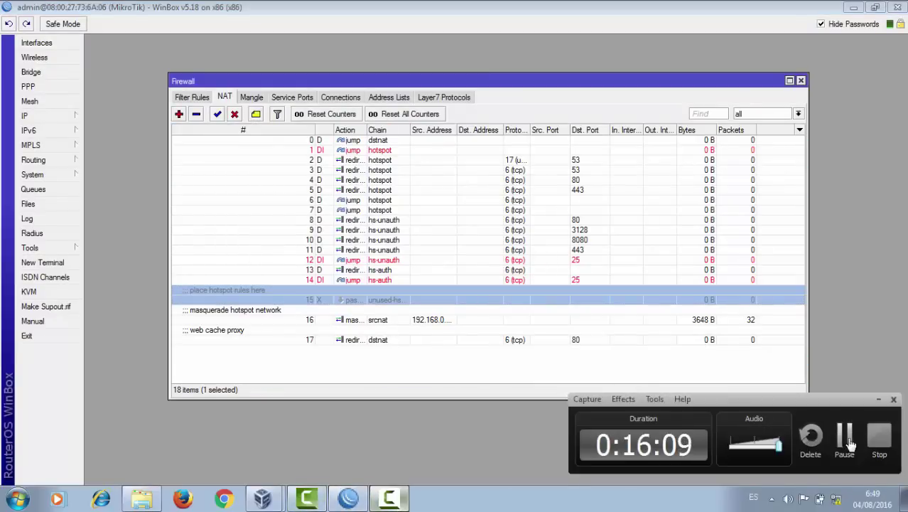
click(746, 395)
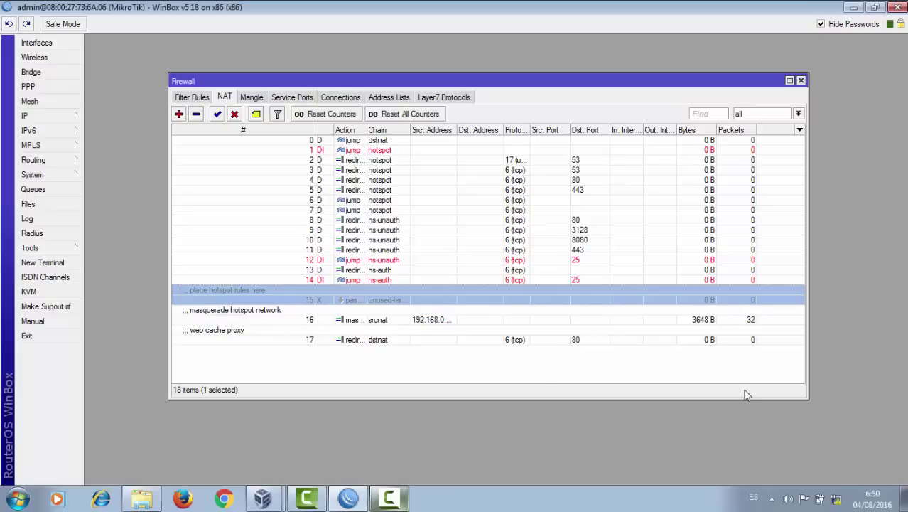
Close the firewall and hotspot windows, and review the web proxy's status, lookups and general settings
click(800, 81)
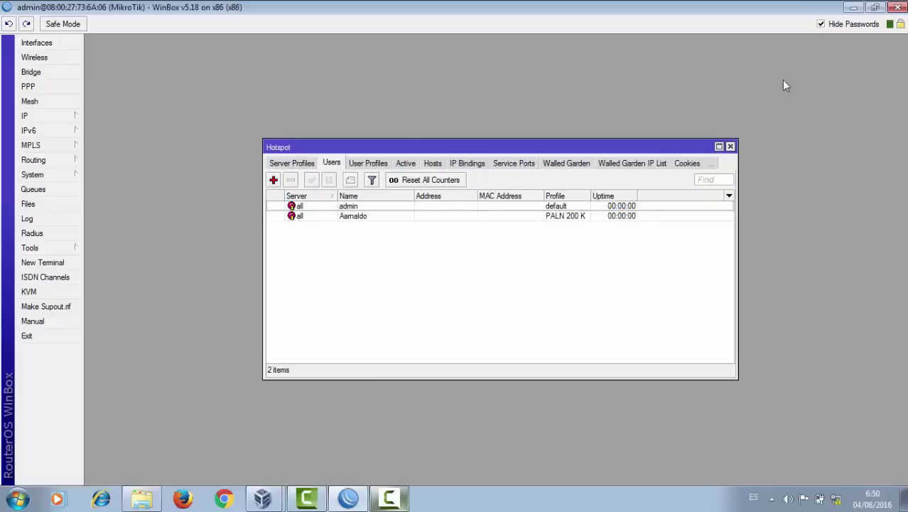
click(730, 146)
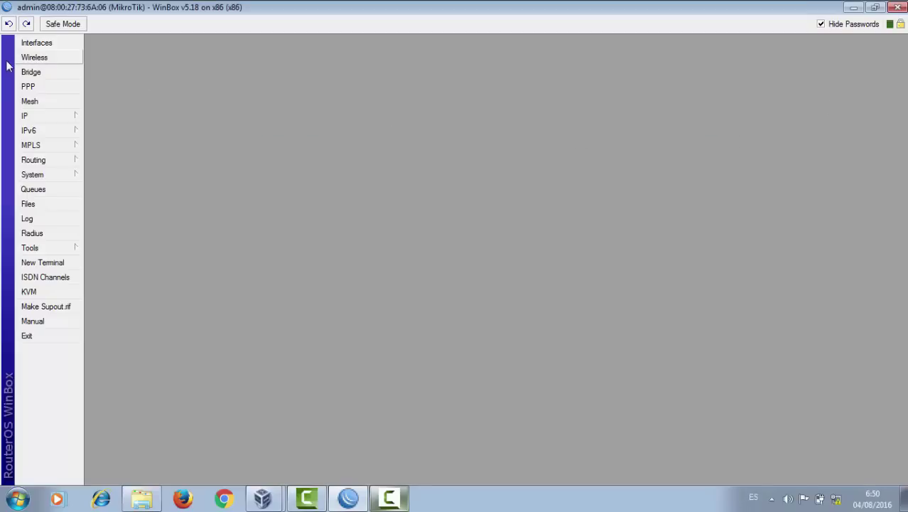
click(25, 117)
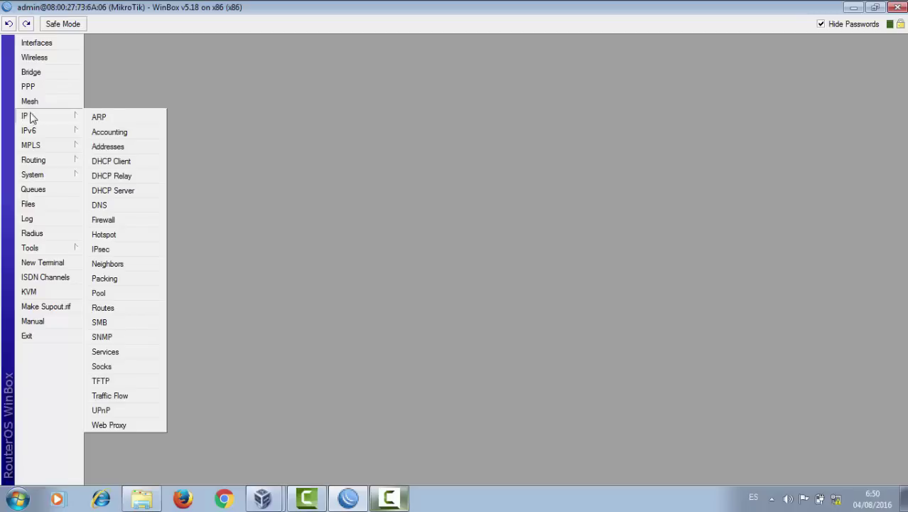
click(110, 422)
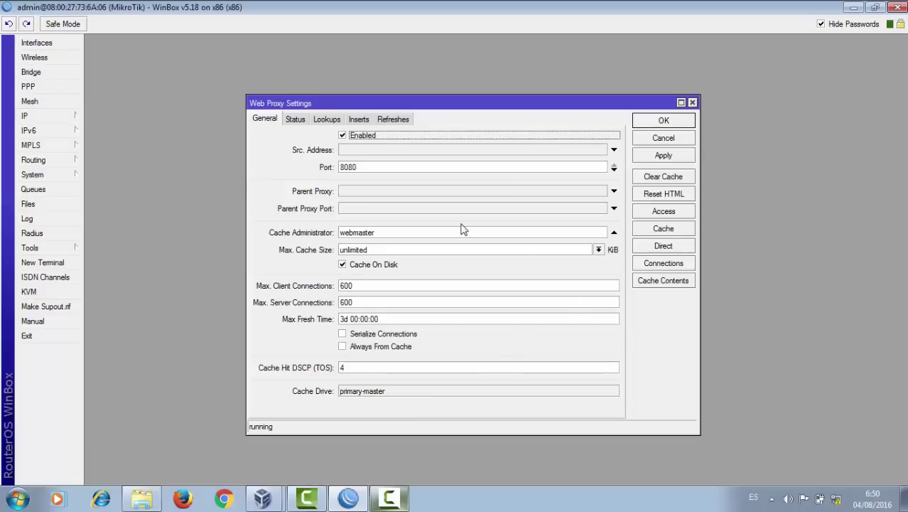
click(291, 121)
click(323, 121)
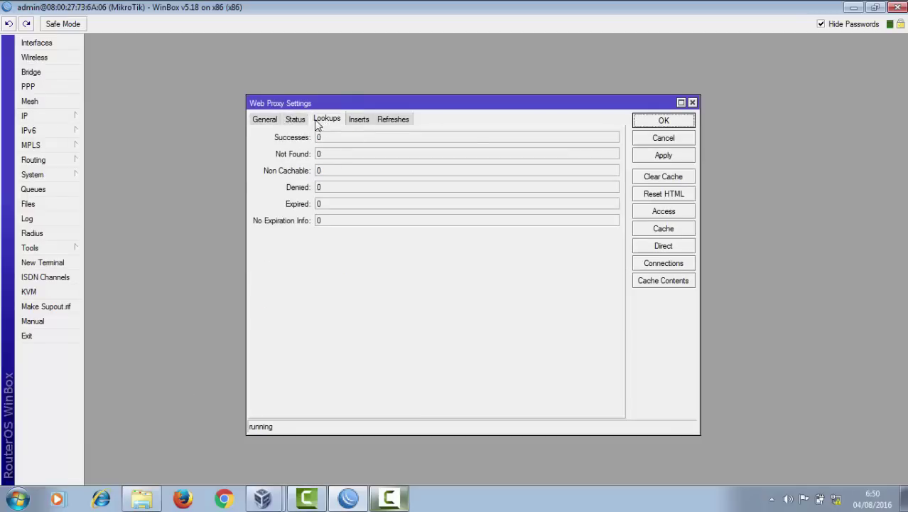
click(270, 120)
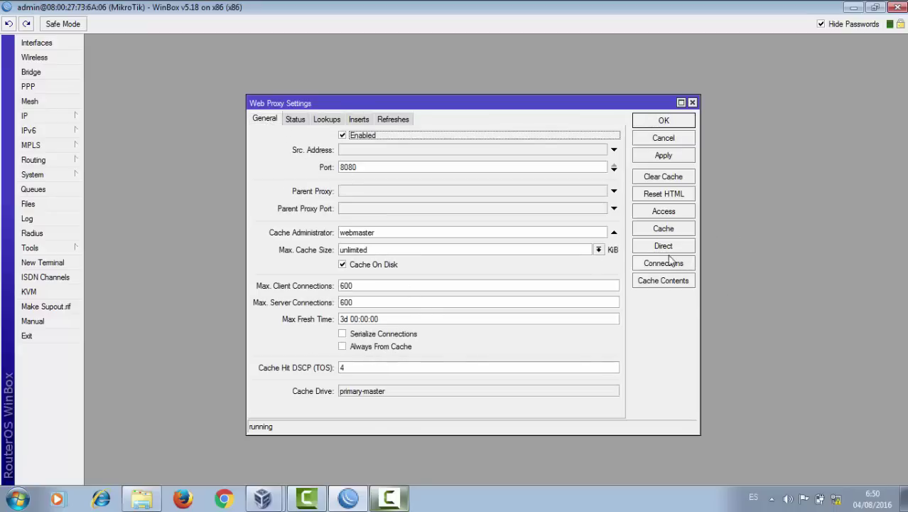
Create a web proxy access rule with source address 0.0.0.0/0, destination host *sexo*, action deny and the Redirect To field enabled
click(663, 213)
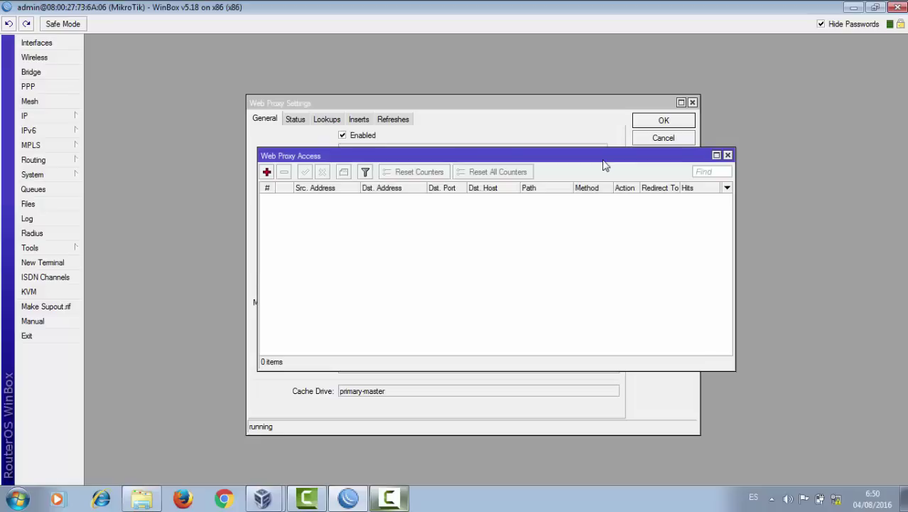
drag(603, 162, 584, 107)
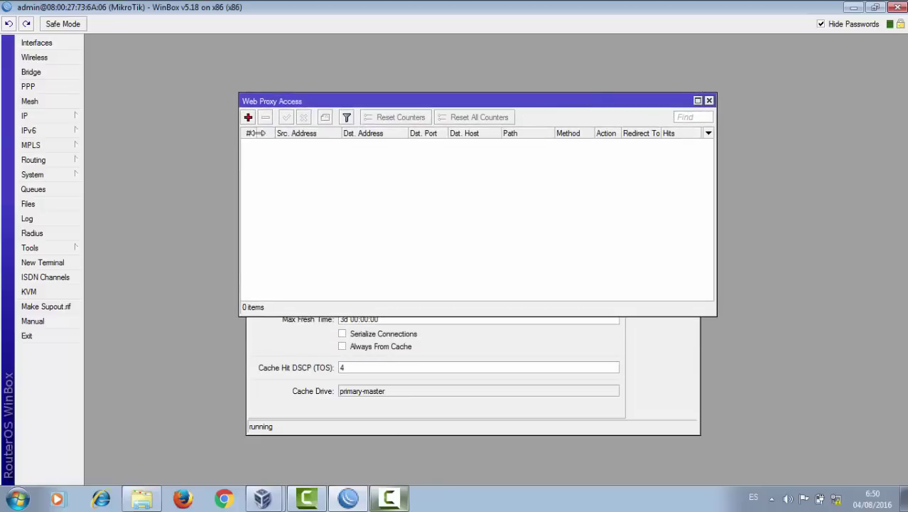
click(248, 118)
click(457, 181)
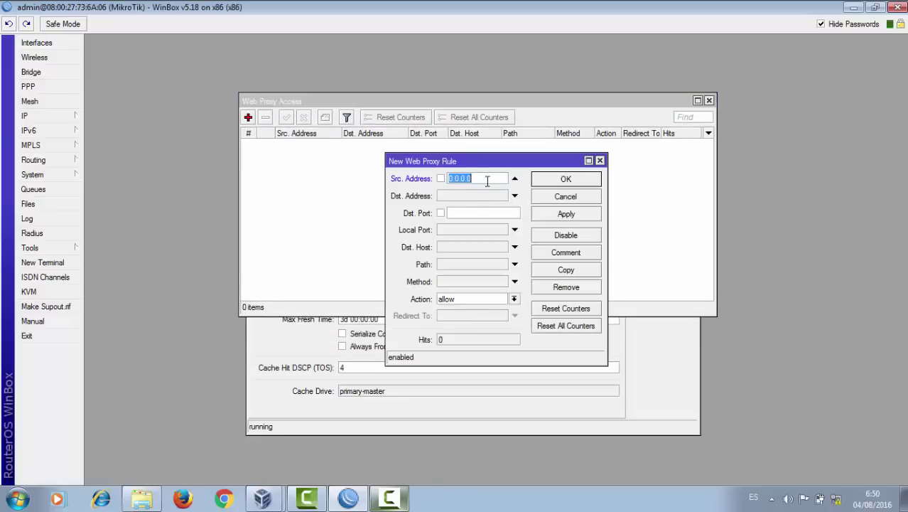
click(490, 179)
text(7)
click(455, 299)
click(455, 317)
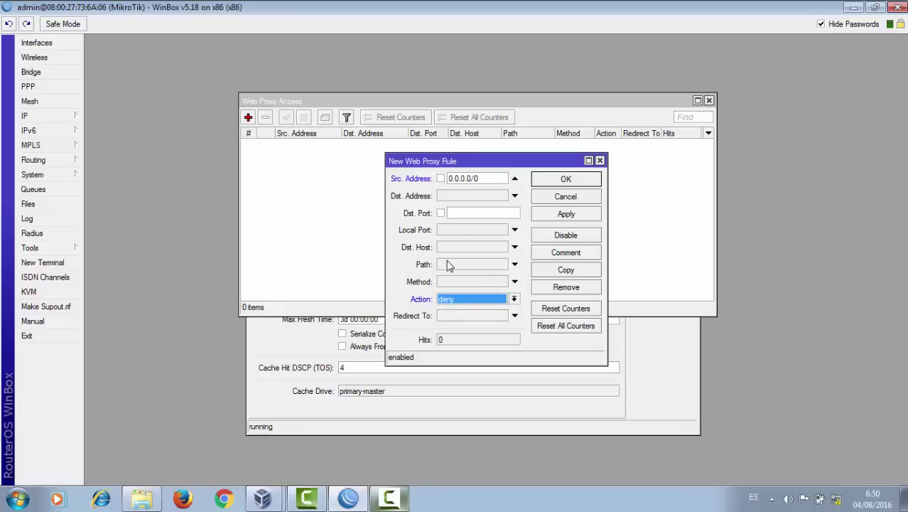
click(461, 249)
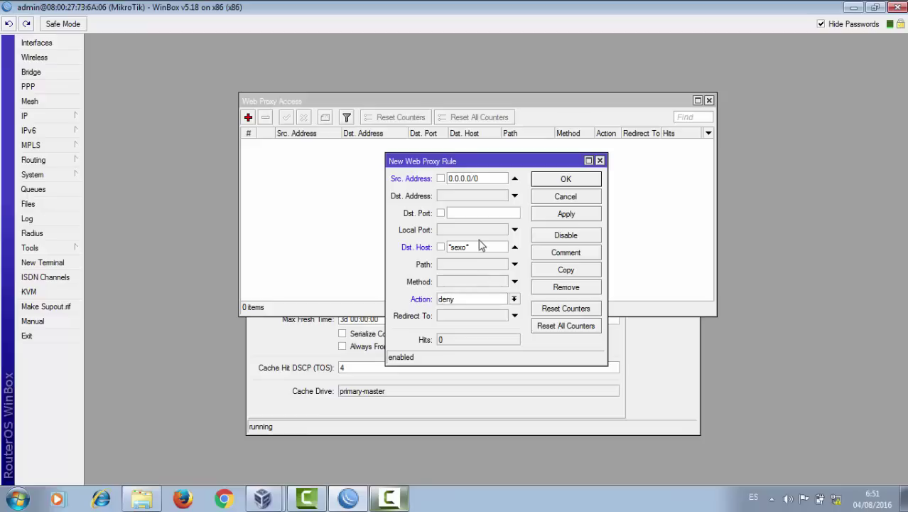
click(454, 316)
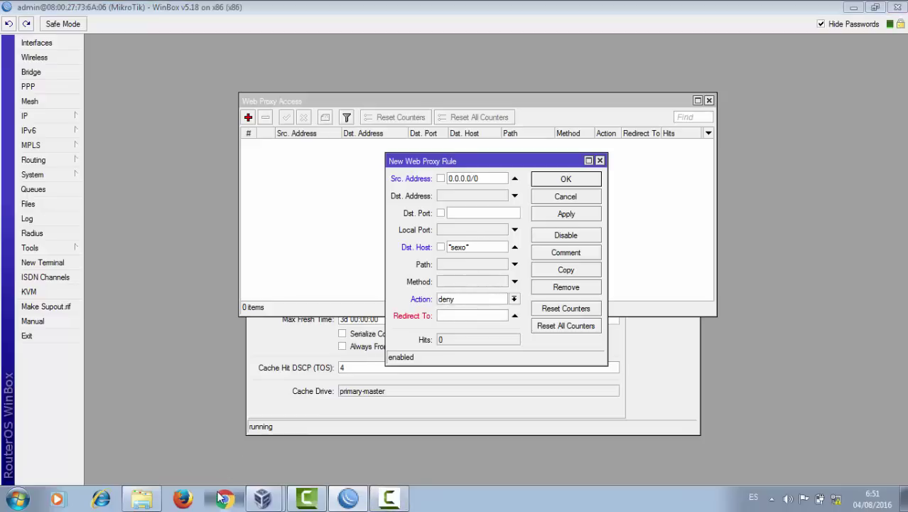
Switch to Google Chrome and write a sample www web address in the address bar without loading it
click(853, 7)
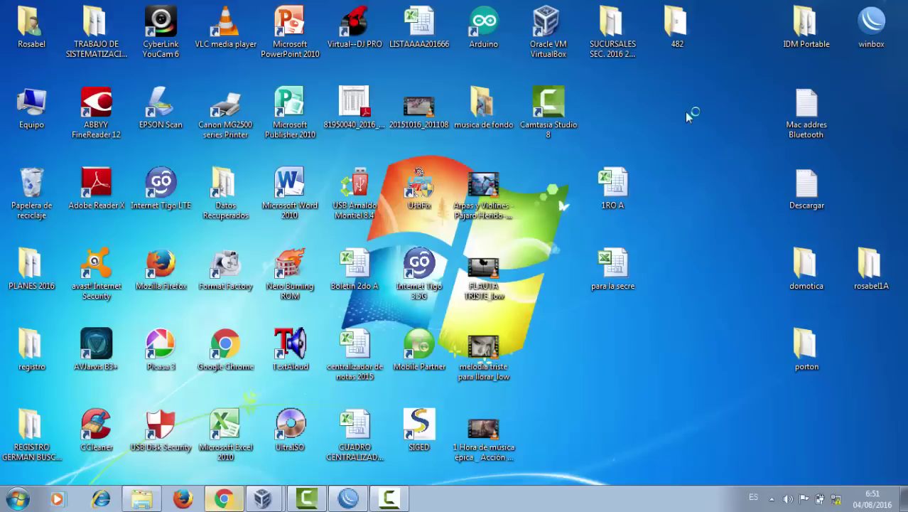
right_click(684, 111)
click(706, 148)
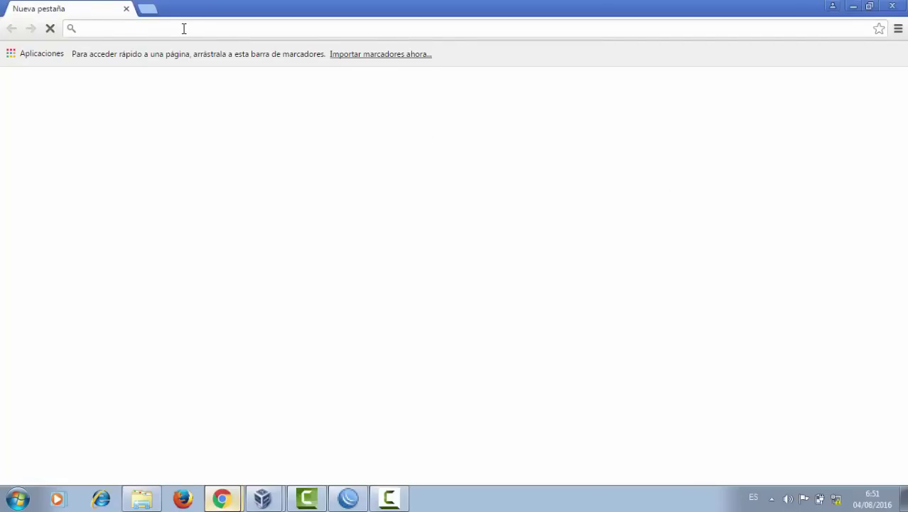
text(www)
key(BackSpace)
key(BackSpace)
key(BackSpace)
key(BackSpace)
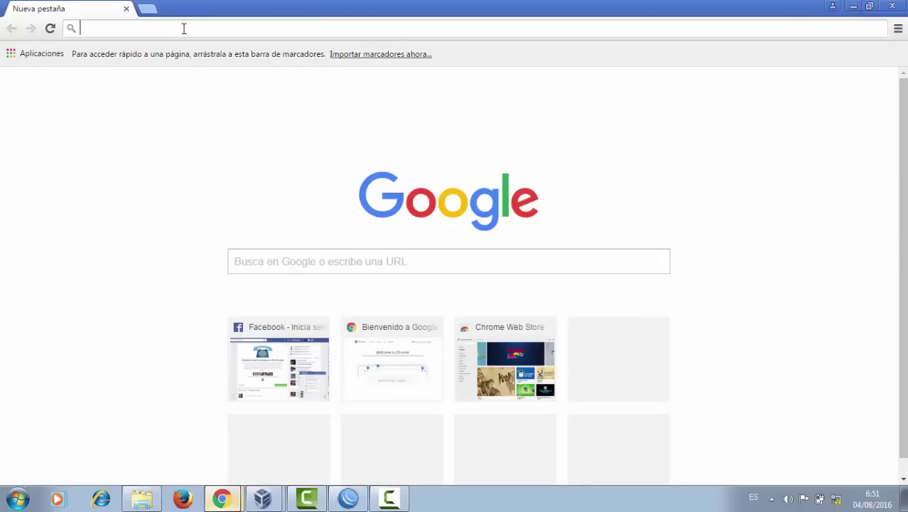
text(www)
text(.ar)
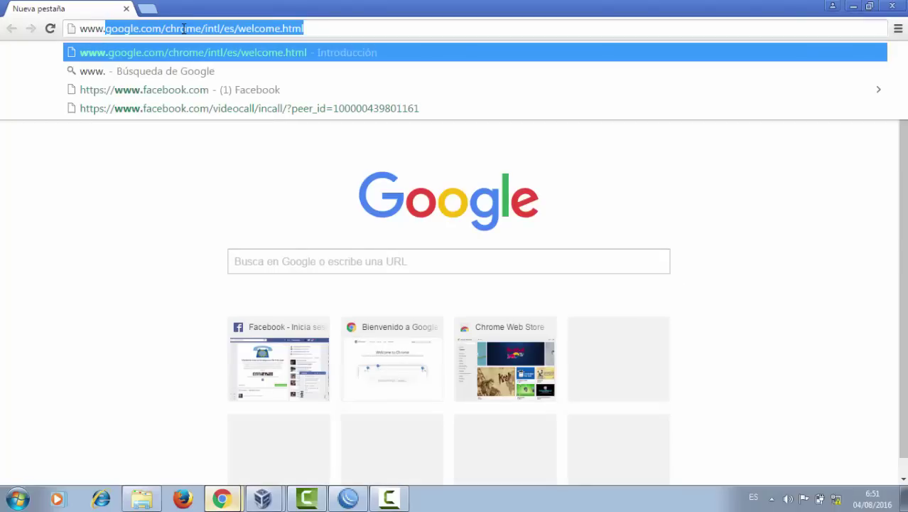
text(naldo)
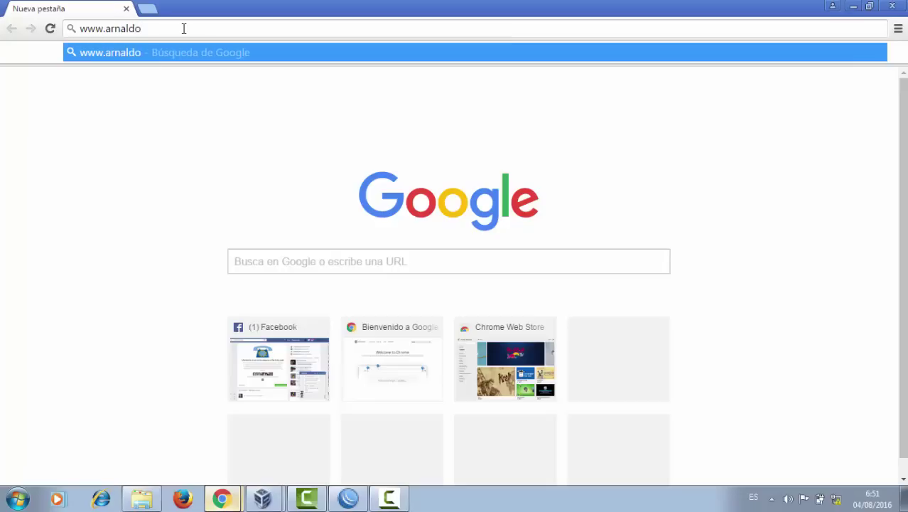
text(.xrt.fgfgfgfg)
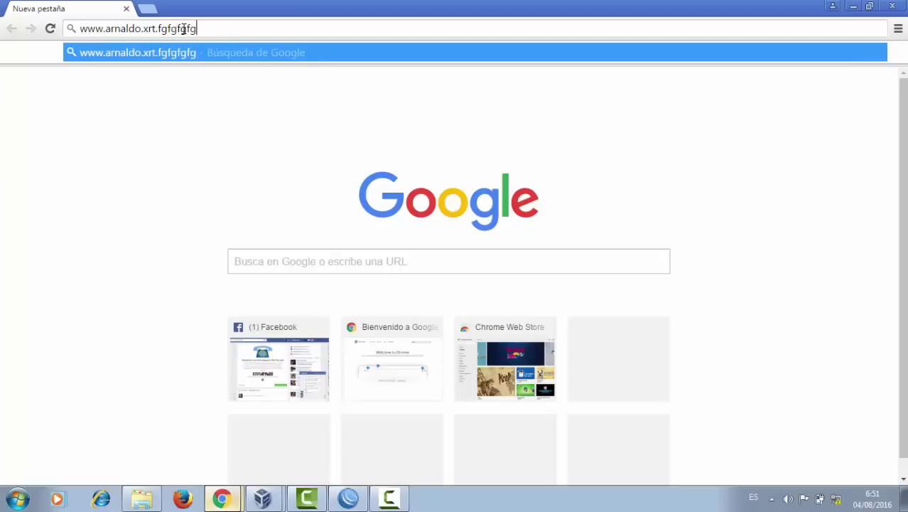
Copy the sample web address, clear it from the address bar and minimize the browser
click(162, 160)
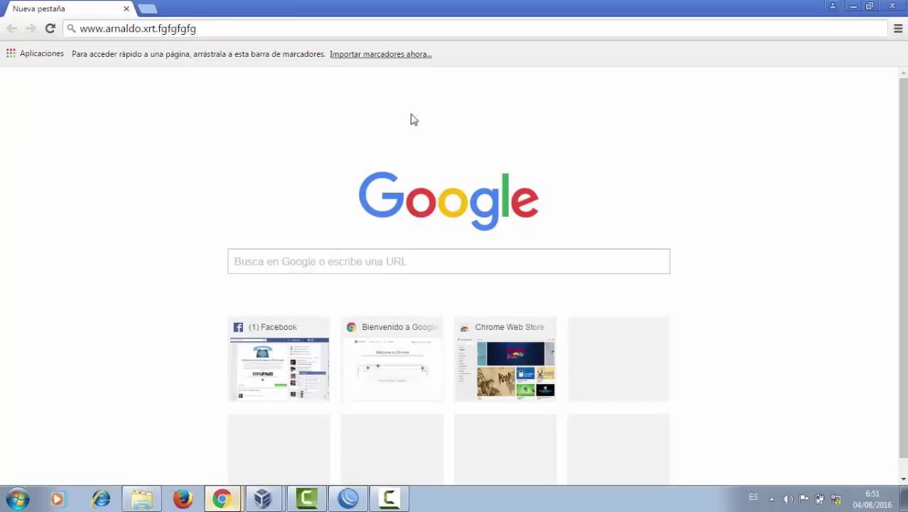
drag(130, 153, 685, 348)
click(759, 344)
click(217, 27)
key(ctrl+c)
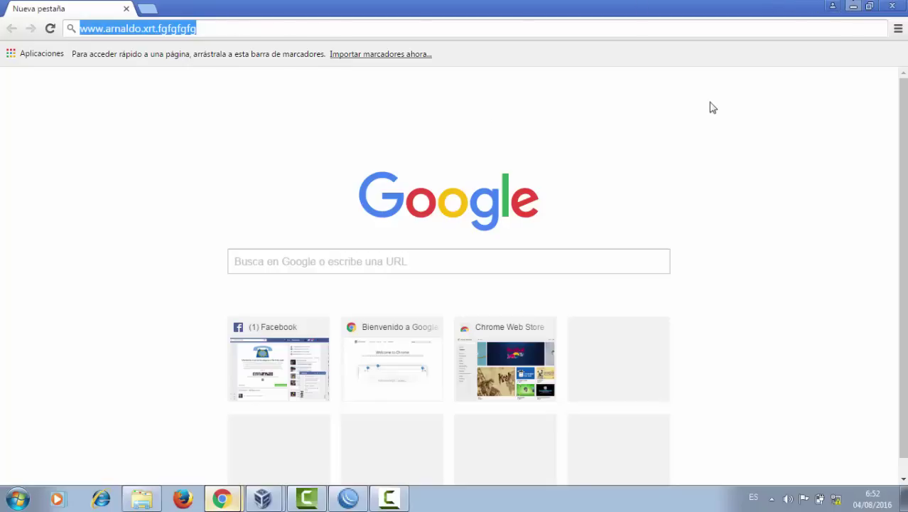
key(BackSpace)
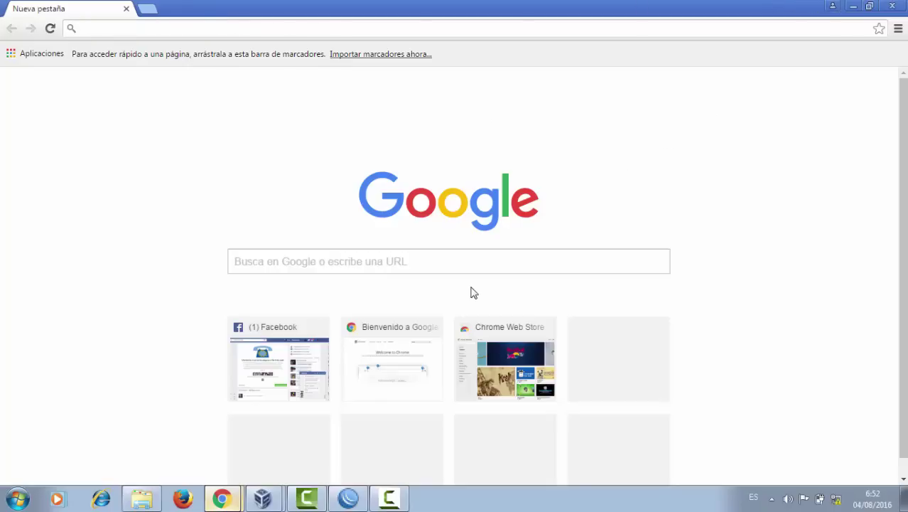
click(852, 5)
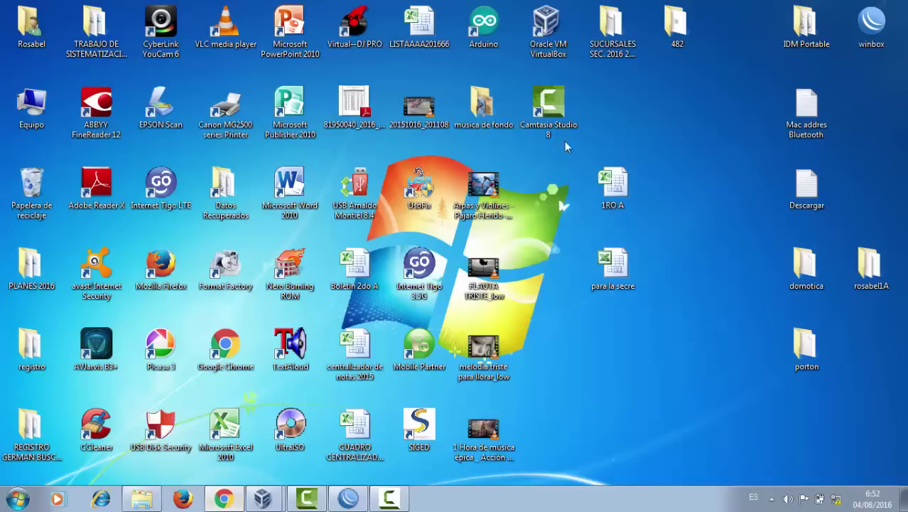
Switch to WinBox, paste the copied address as the deny rule's redirect target, and close the Chrome window
click(348, 498)
click(451, 316)
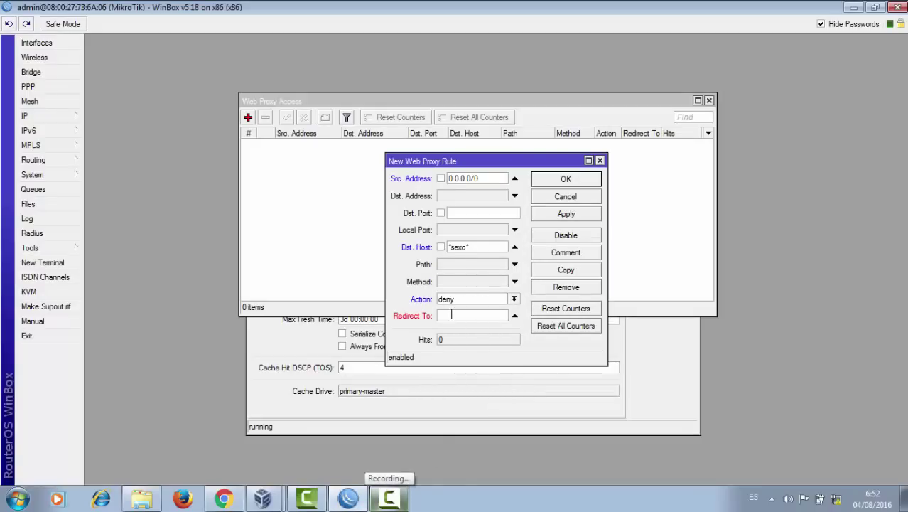
key(ctrl+v)
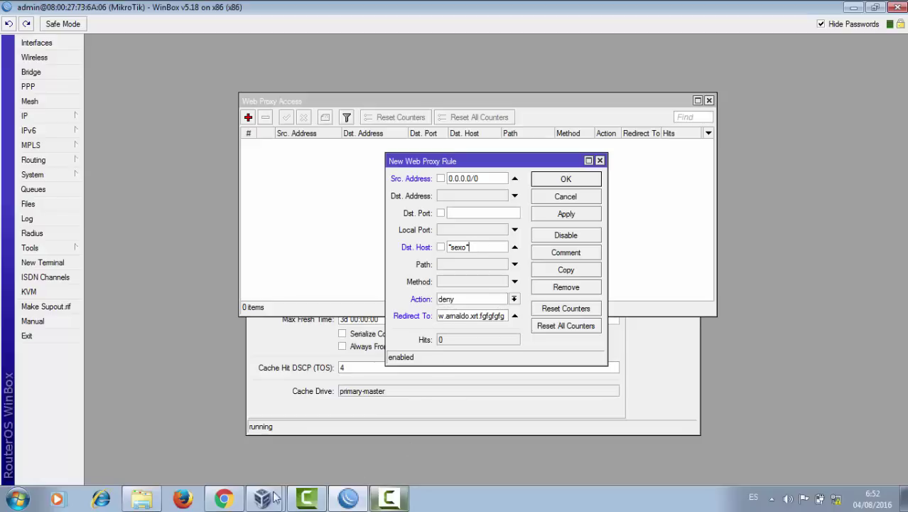
click(223, 497)
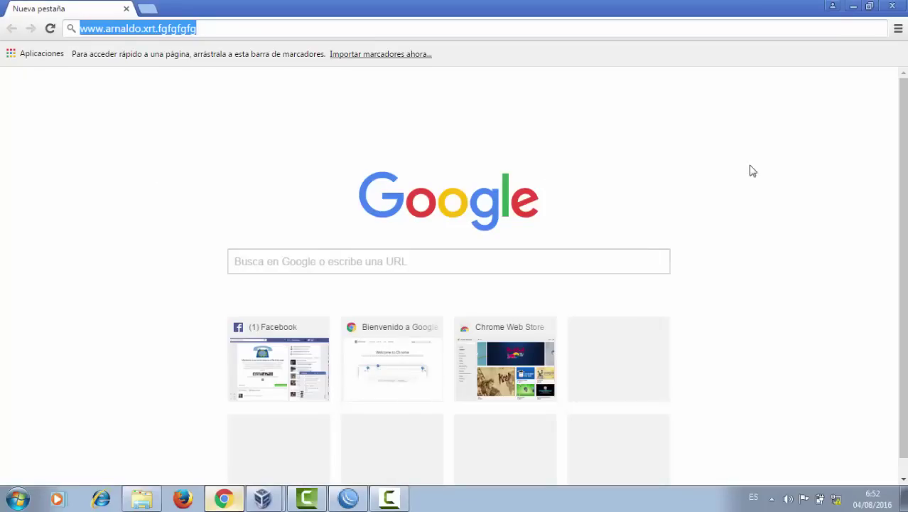
click(892, 6)
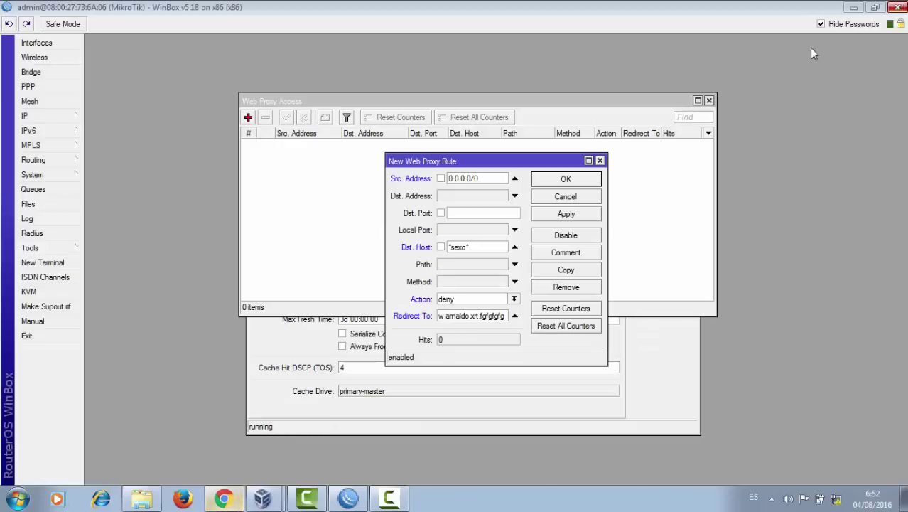
drag(496, 315, 342, 321)
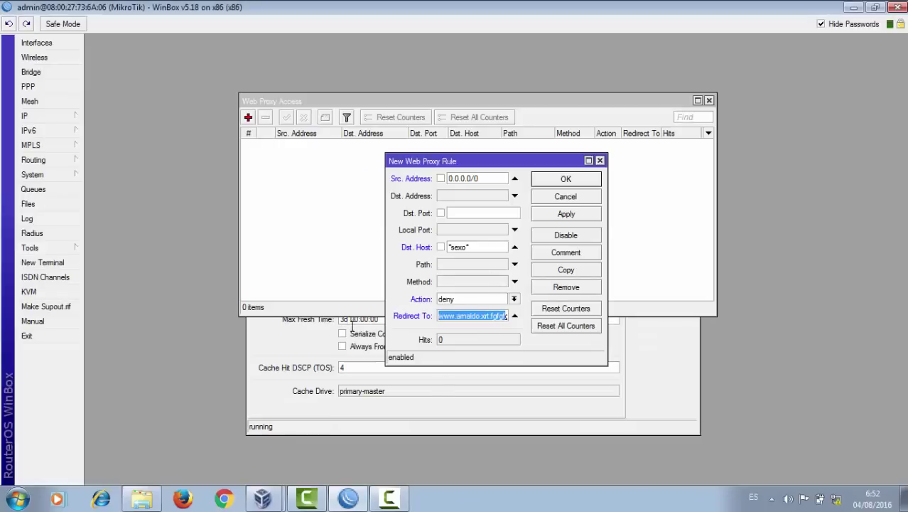
Clear the redirect target of the *sexo* deny rule, disable its Redirect To field and apply the rule
key(BackSpace)
key(Delete)
key(Delete)
key(Delete)
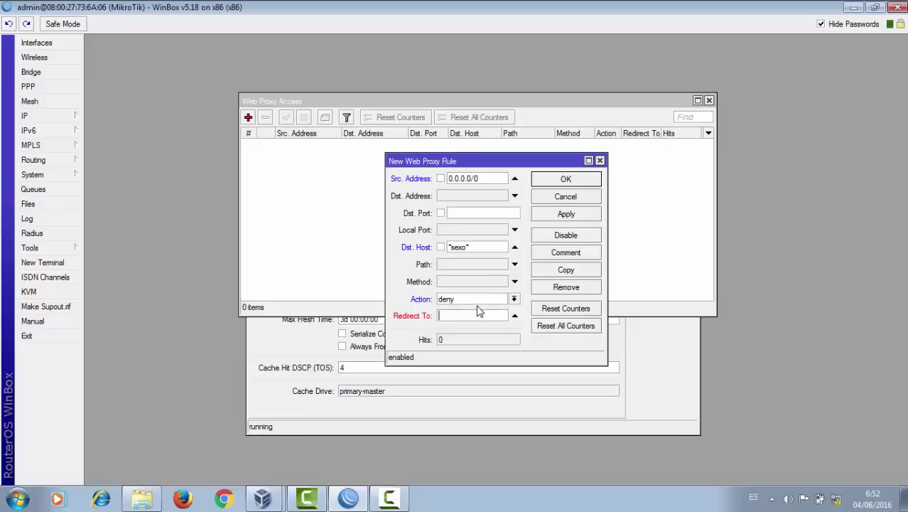
click(559, 214)
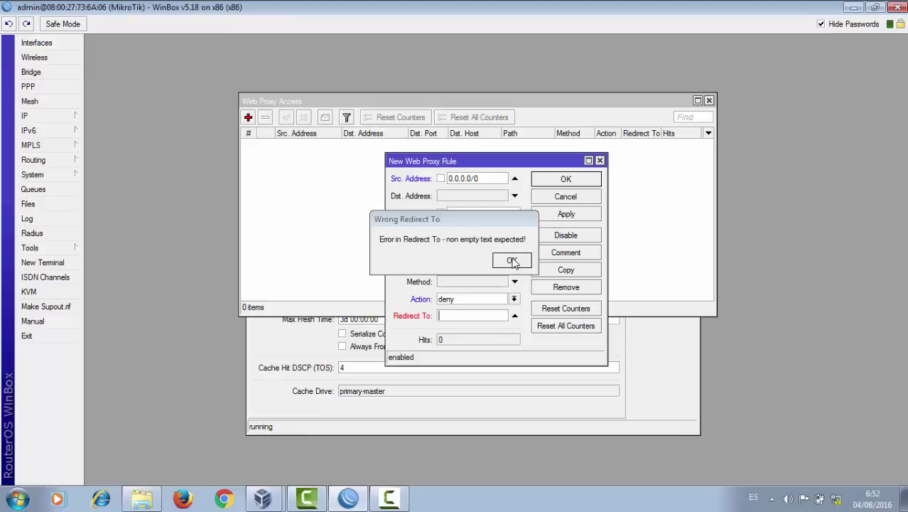
click(511, 261)
click(561, 215)
click(504, 265)
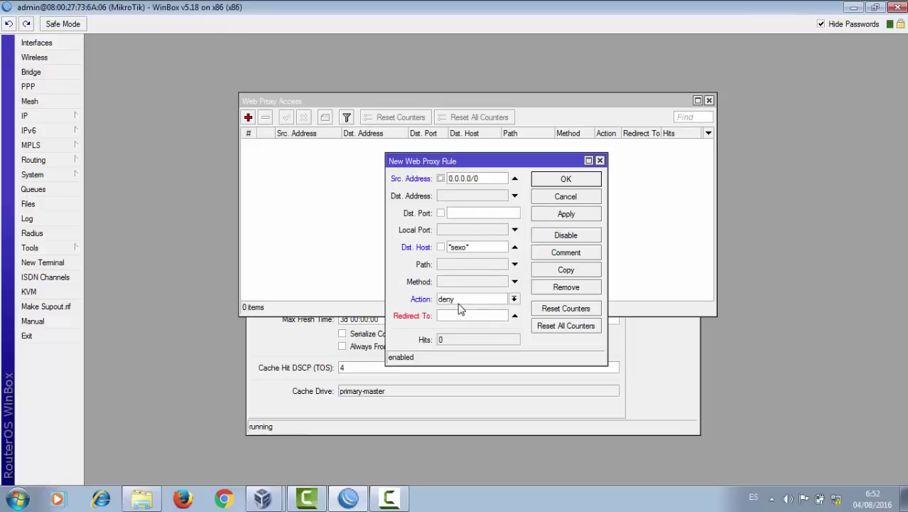
click(515, 315)
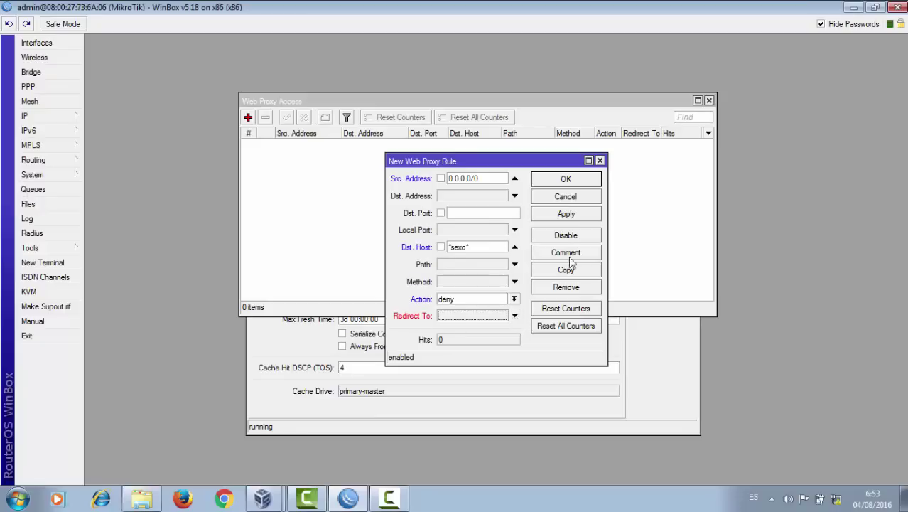
click(557, 221)
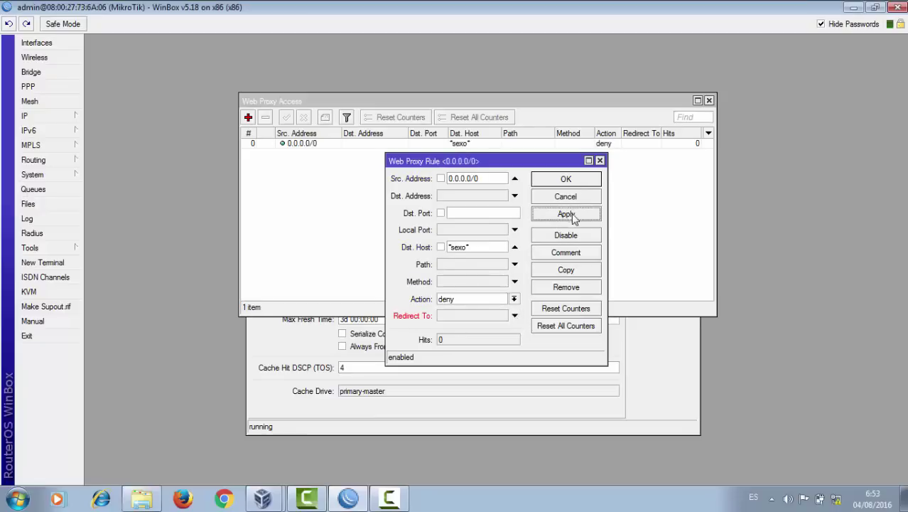
Copy the *sexo* deny rule as a new rule with destination host *porno*, apply it and close both rule dialogs
click(567, 270)
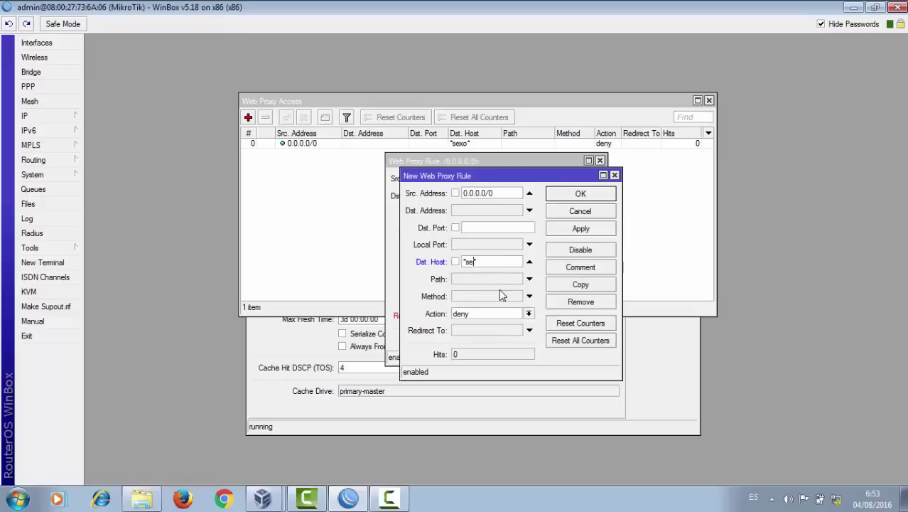
key(BackSpace)
key(BackSpace)
key(BackSpace)
key(BackSpace)
key(BackSpace)
text(p)
click(578, 229)
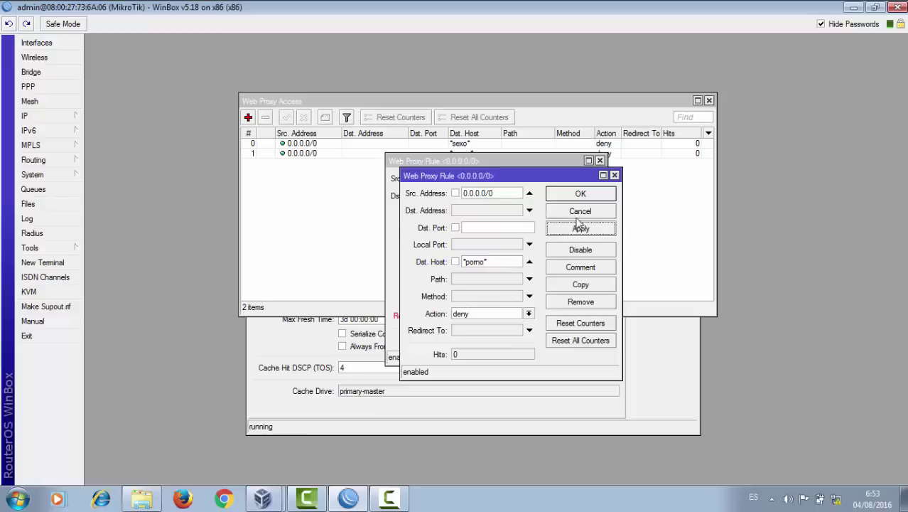
click(579, 199)
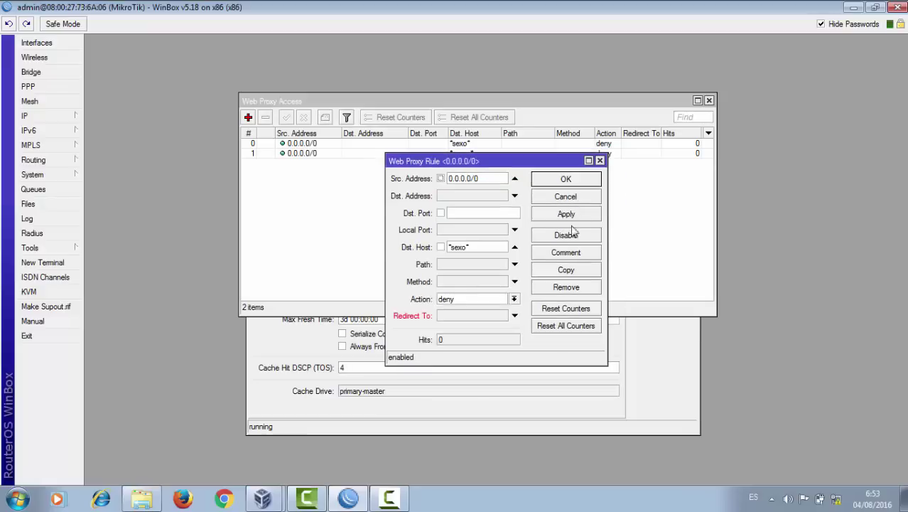
click(586, 179)
Review the two deny rules in a widened Web Proxy Access list and close the list
click(456, 155)
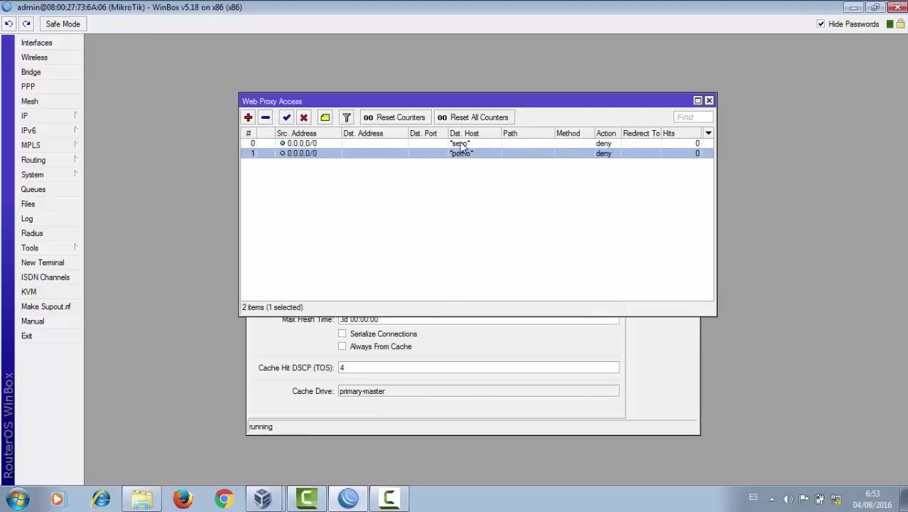
click(466, 146)
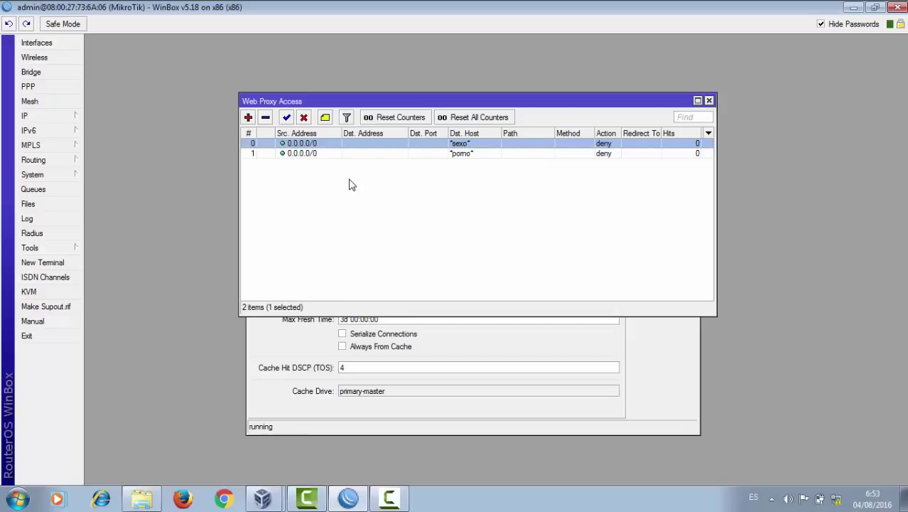
drag(368, 106, 355, 79)
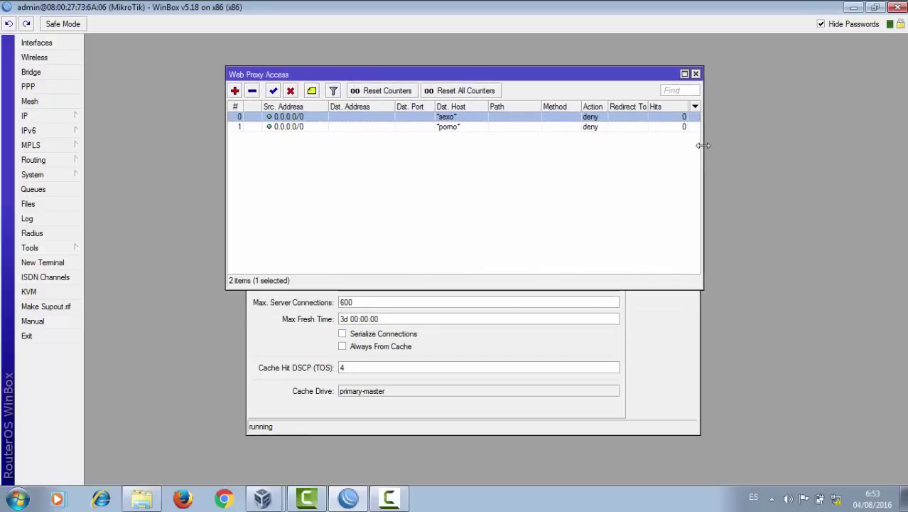
drag(702, 145, 826, 152)
click(711, 186)
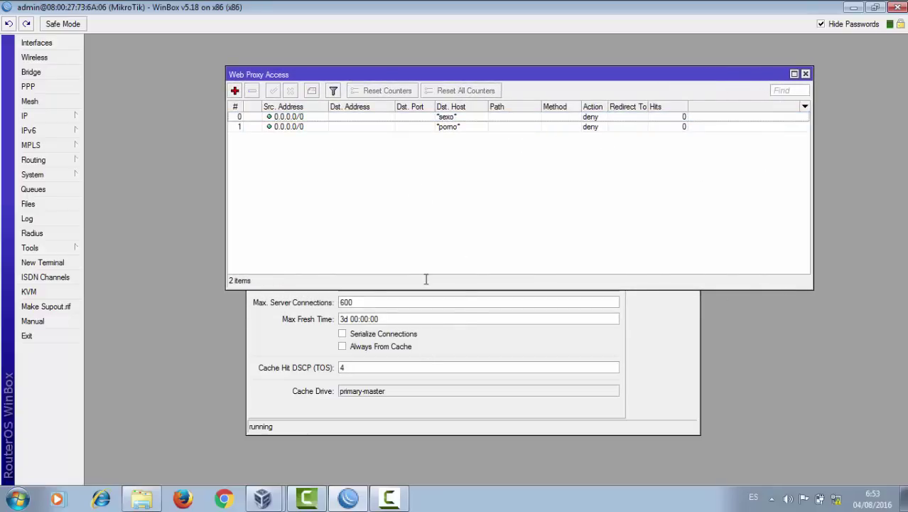
click(806, 74)
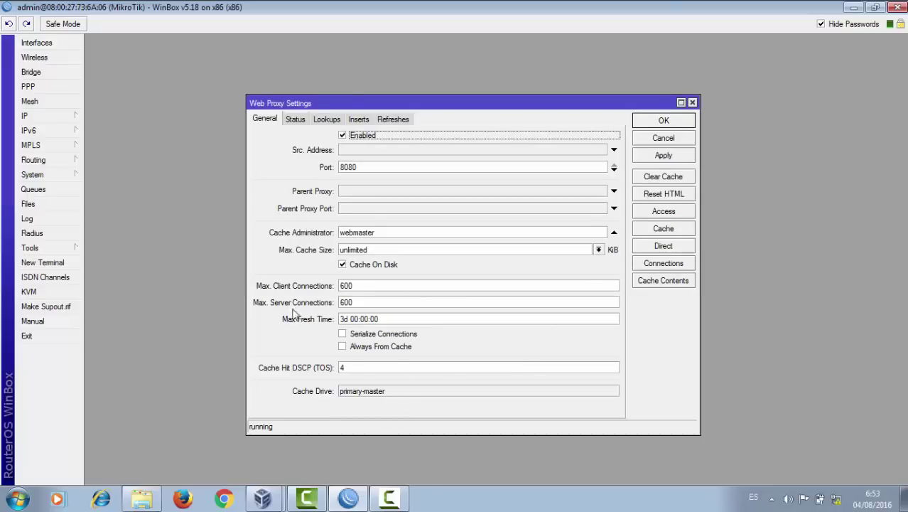
drag(432, 104, 426, 103)
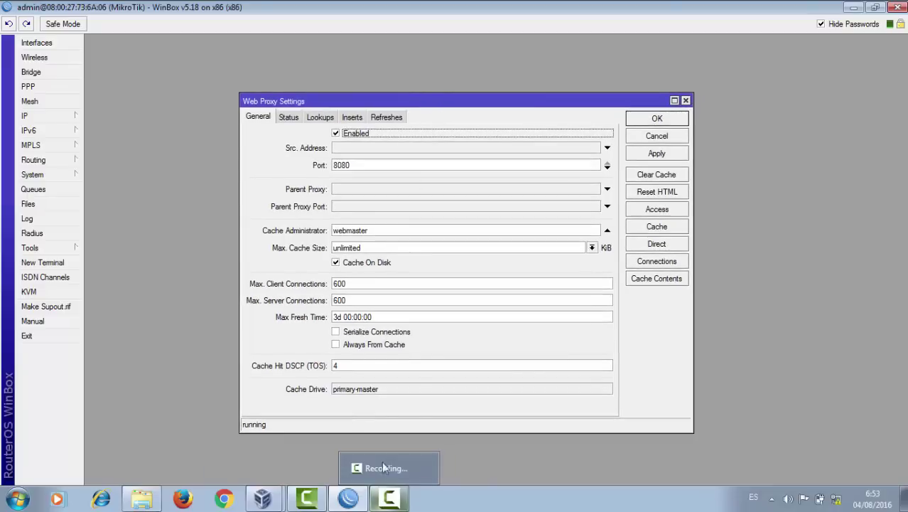
click(379, 167)
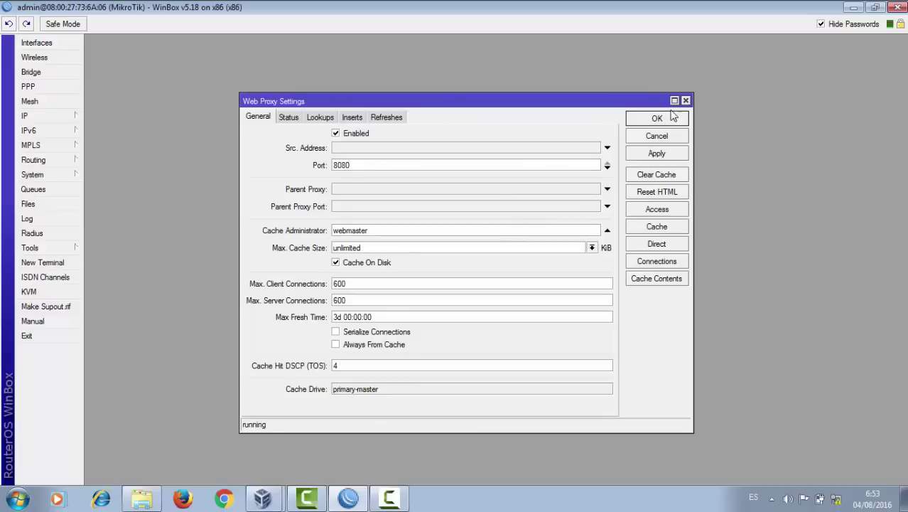
drag(608, 108, 610, 98)
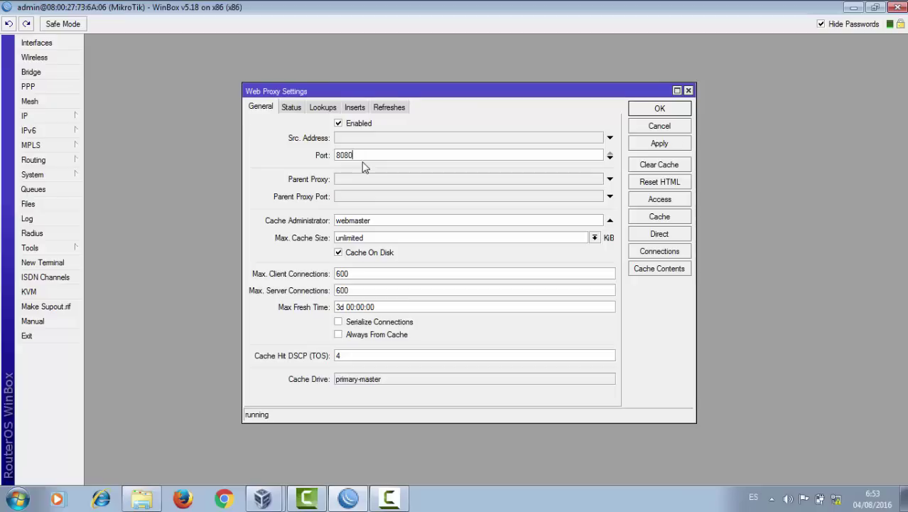
Open the firewall and examine its Mangle rules, service ports, and the NAT rules for hotspot masquerade and web cache proxy
click(68, 116)
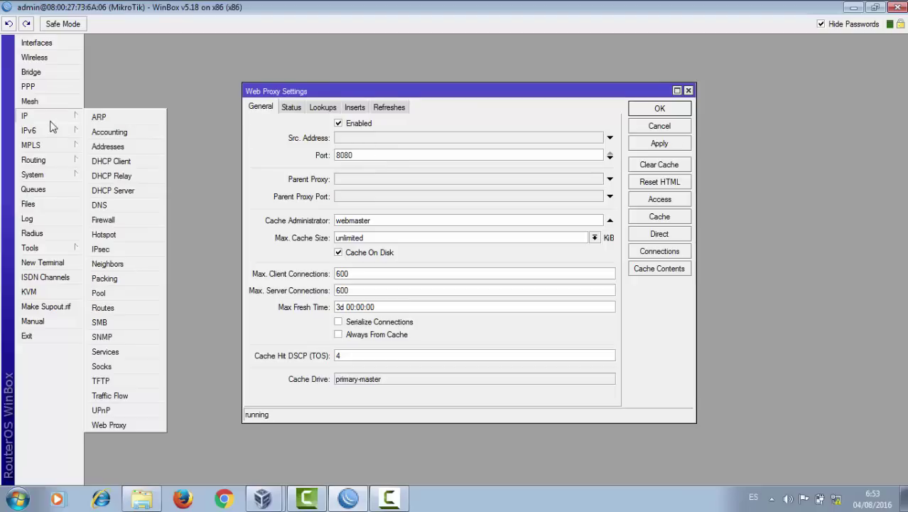
click(119, 218)
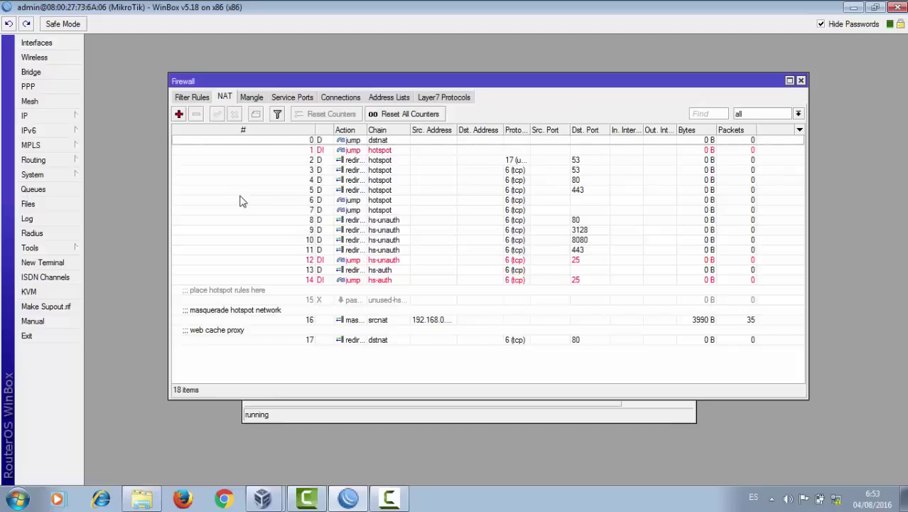
click(257, 99)
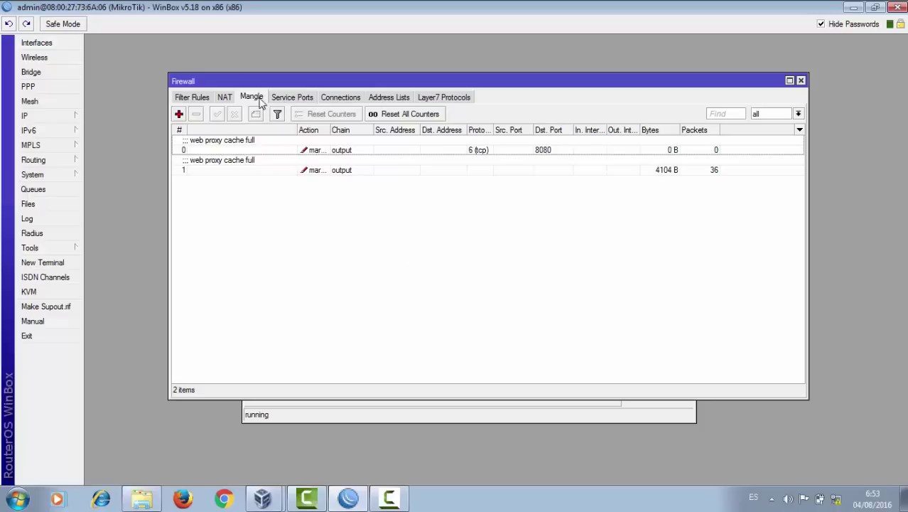
click(296, 99)
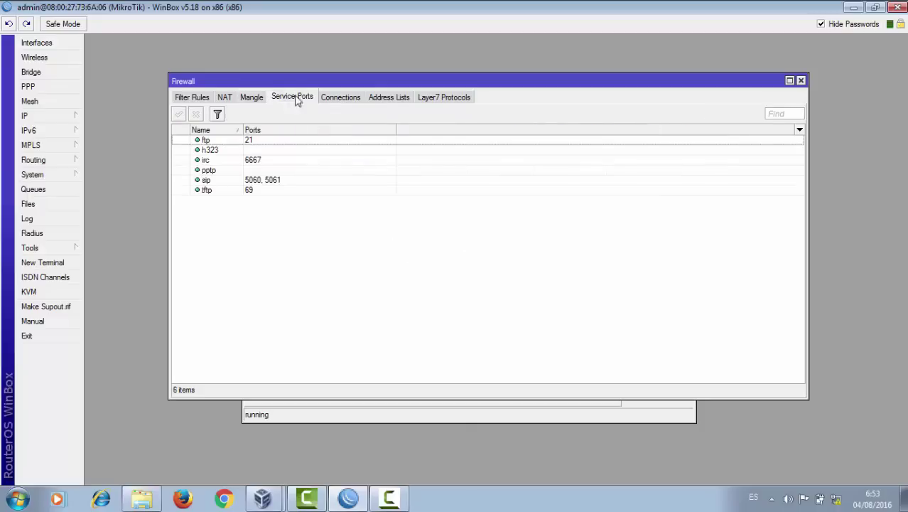
click(226, 98)
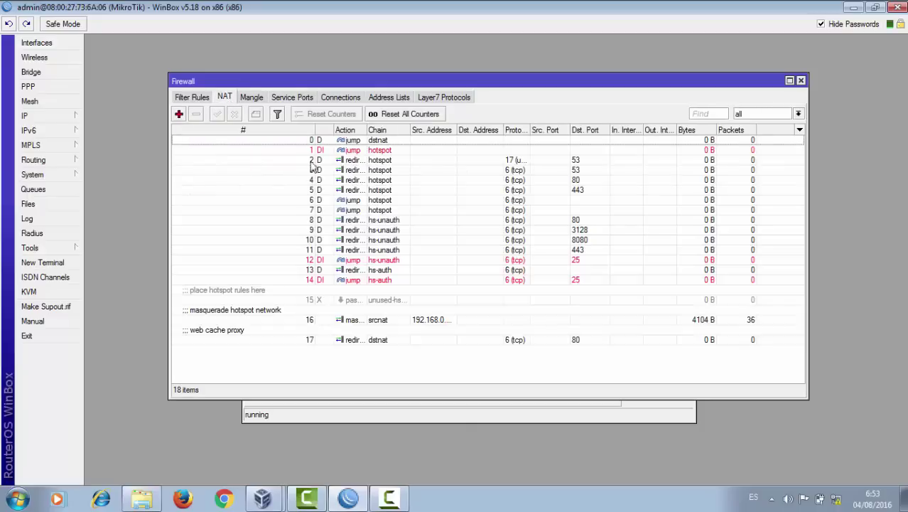
click(319, 339)
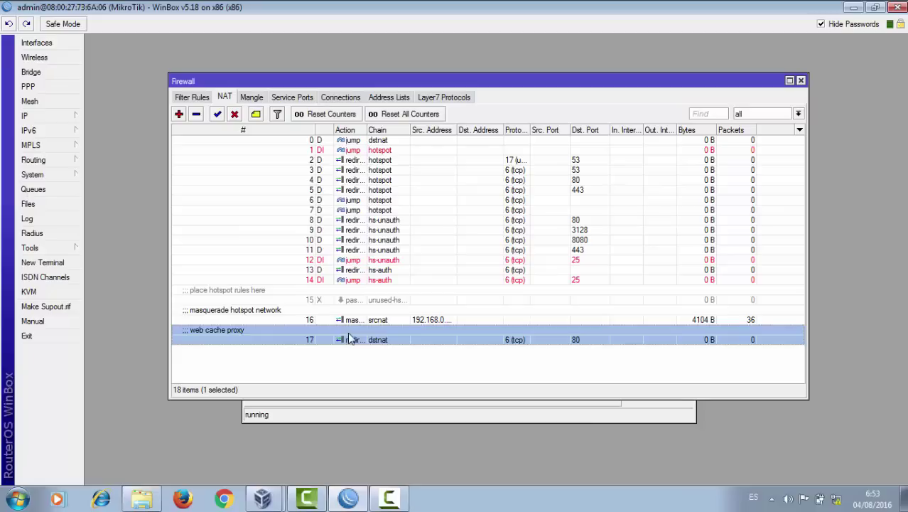
click(346, 321)
click(346, 340)
Recheck the web proxy Mangle rules against the masquerade and web cache proxy NAT rules, and minimize the WinBox window
click(252, 98)
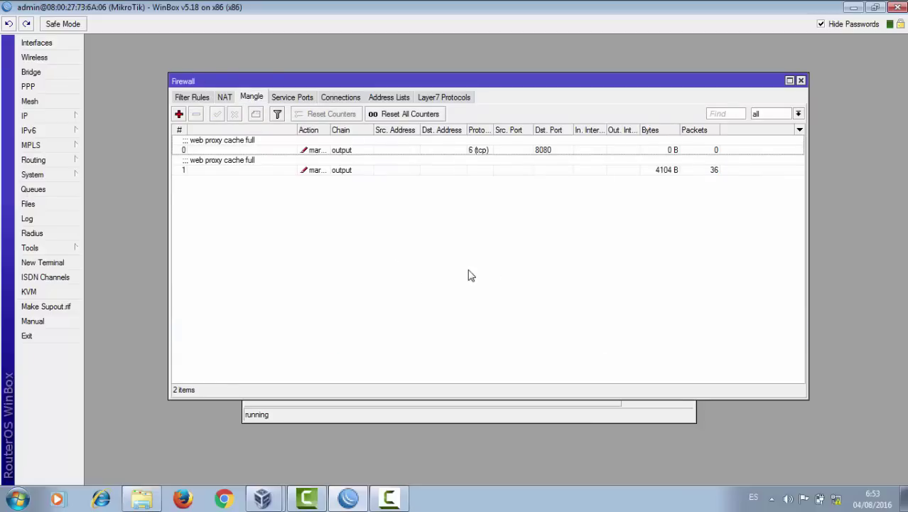
click(278, 101)
click(247, 101)
click(231, 101)
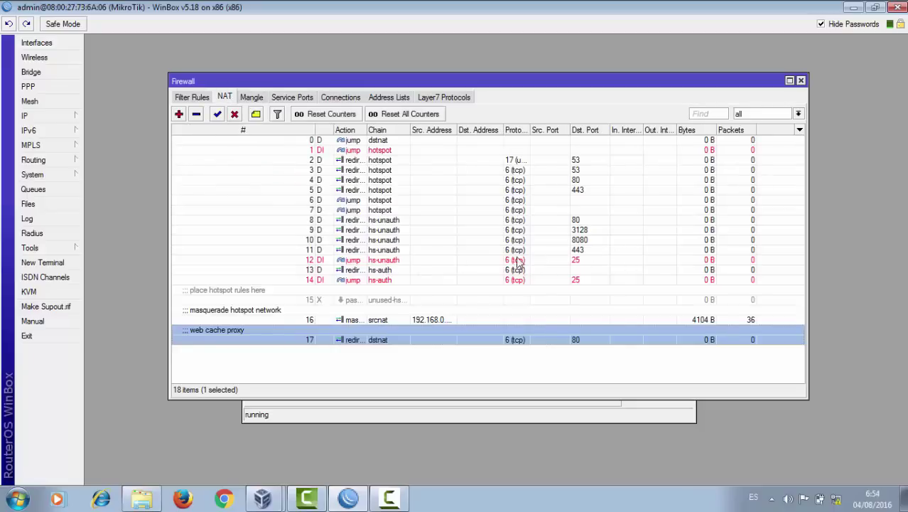
click(263, 319)
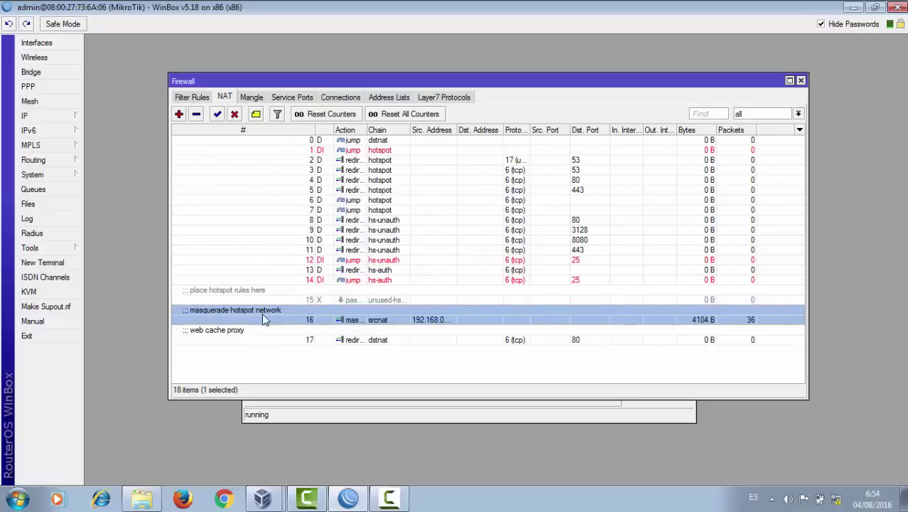
click(391, 339)
click(254, 99)
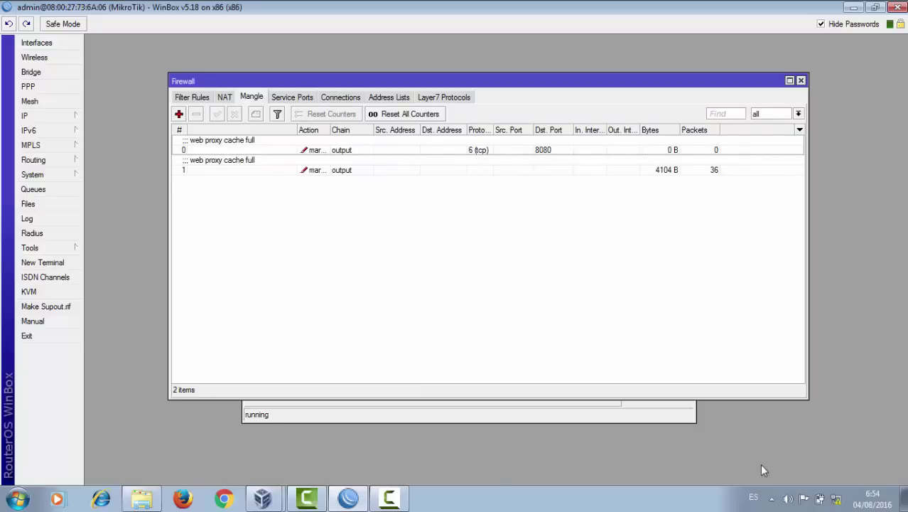
click(356, 500)
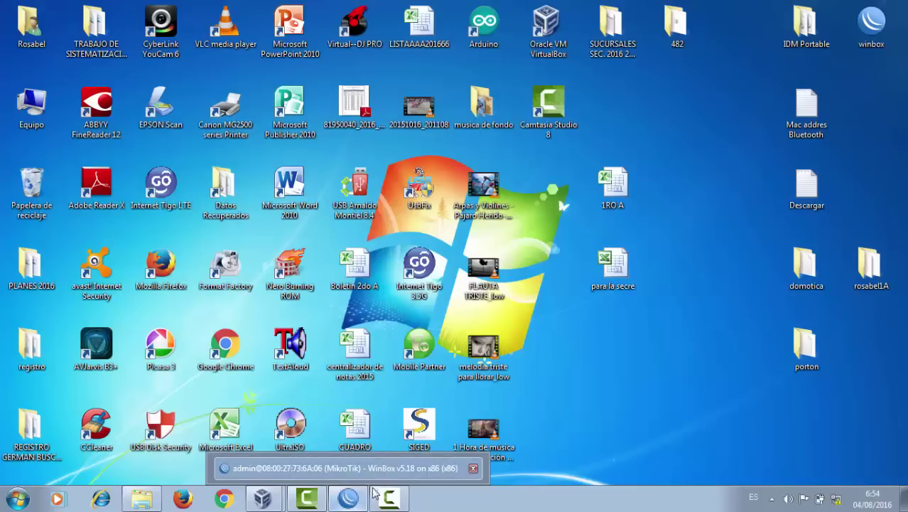